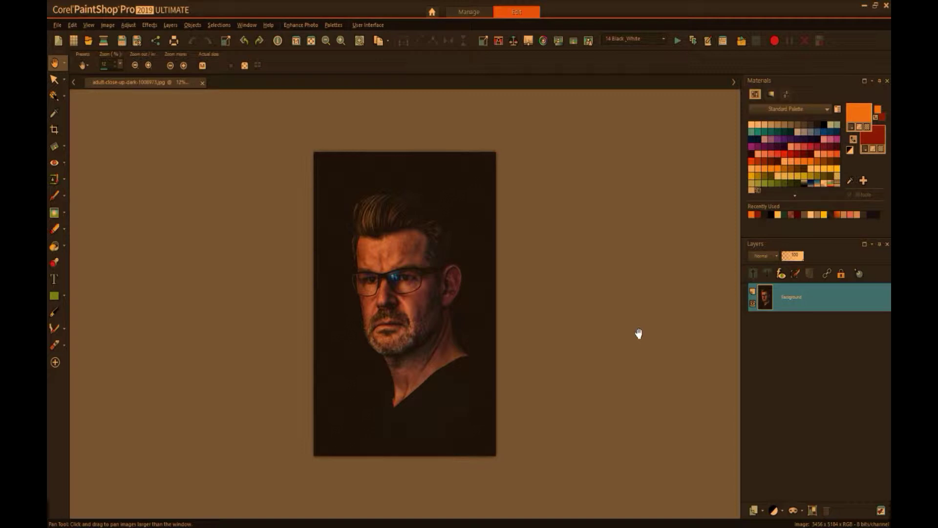
- Duplicate the Background layer and start a point-to-point Bezier pen path on the forehead
right_click(794, 295)
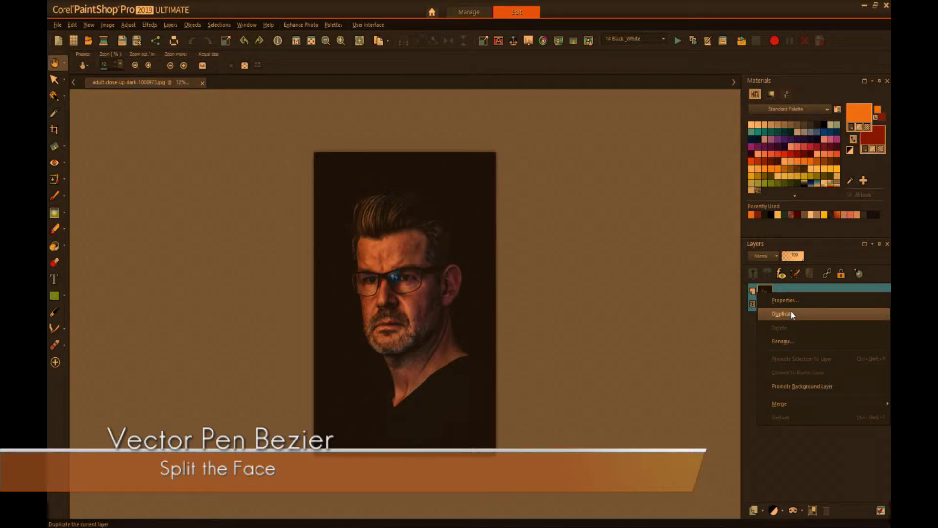
left_click(792, 314)
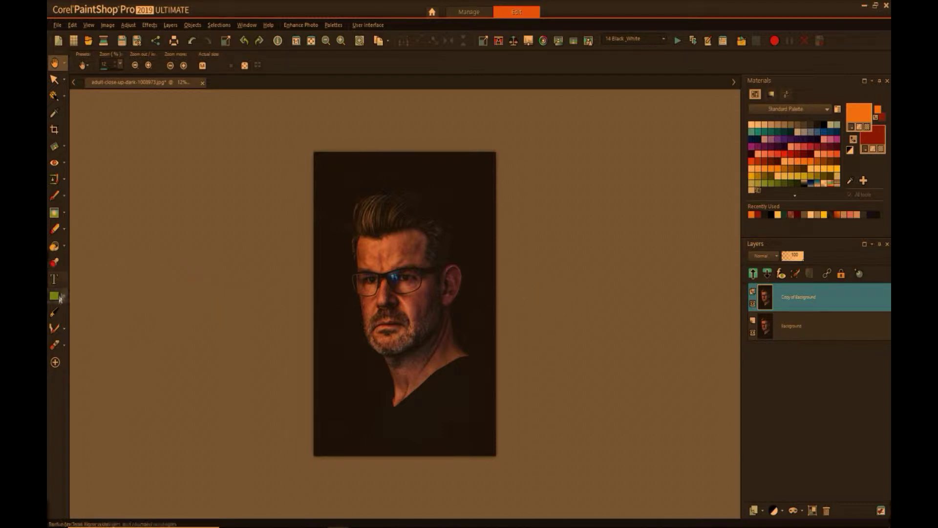
left_click(55, 312)
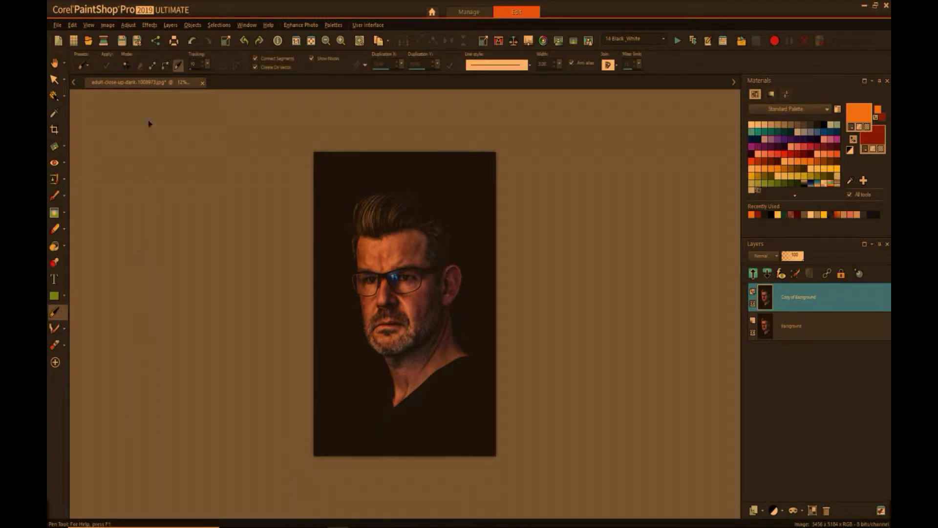
left_click(166, 69)
scroll(382, 185, "up", 3)
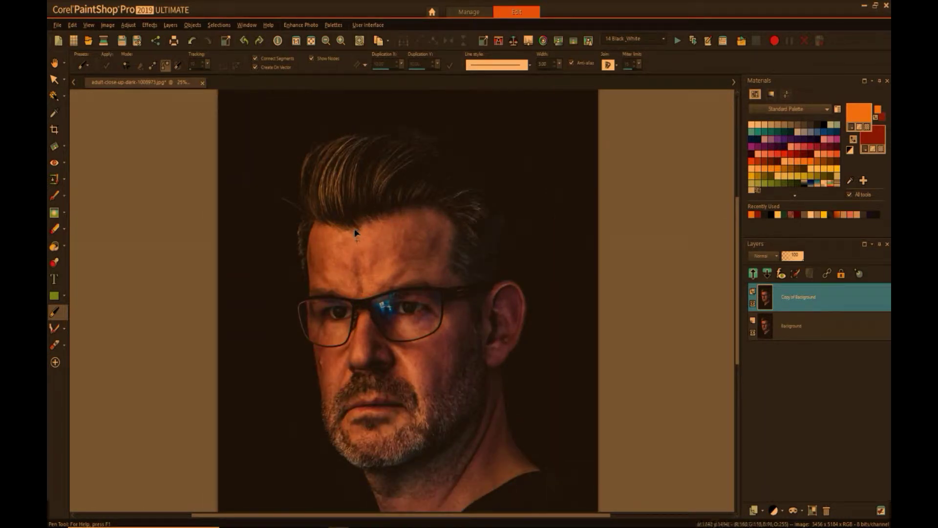
left_click(354, 229)
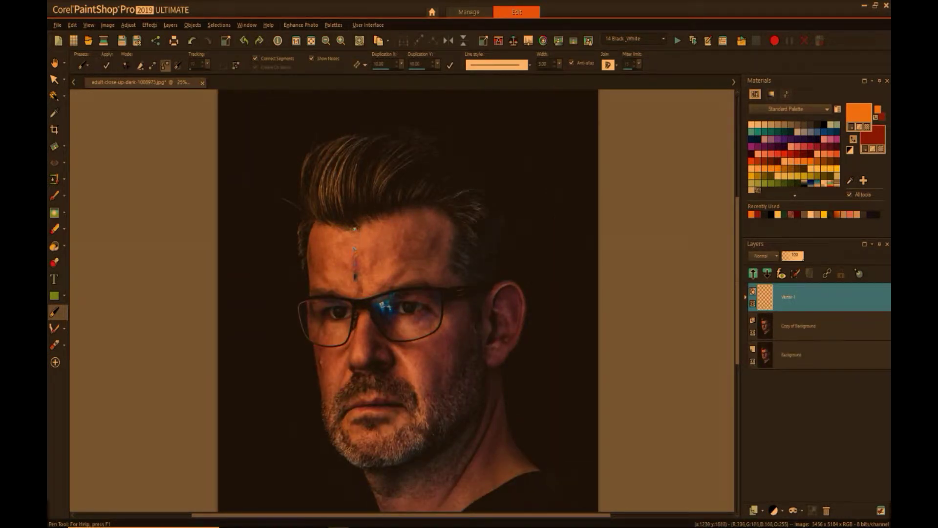
- Add curved path nodes from the glasses down beside the nose, around the nostril and along the lips
left_click_drag(359, 299, 364, 323)
left_click_drag(354, 355, 356, 374)
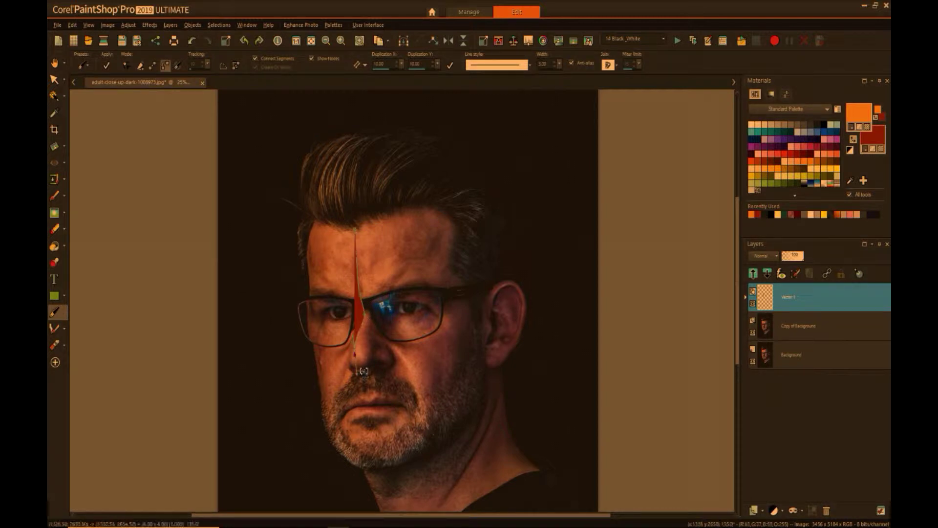
scroll(342, 347, "up", 2)
left_click_drag(338, 339, 339, 346)
left_click_drag(339, 354, 369, 375)
scroll(341, 390, "up", 3)
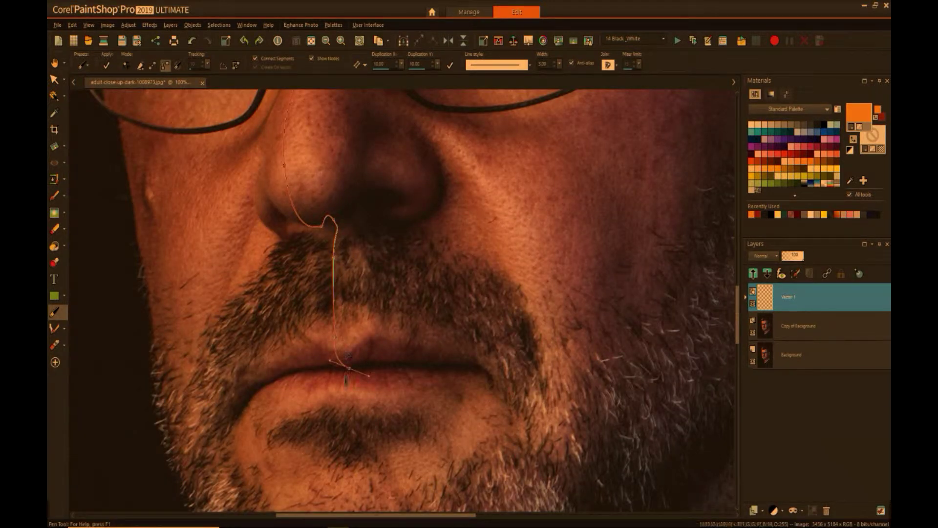
left_click_drag(361, 408, 350, 426)
left_click_drag(369, 376, 334, 376)
scroll(345, 439, "down", 2)
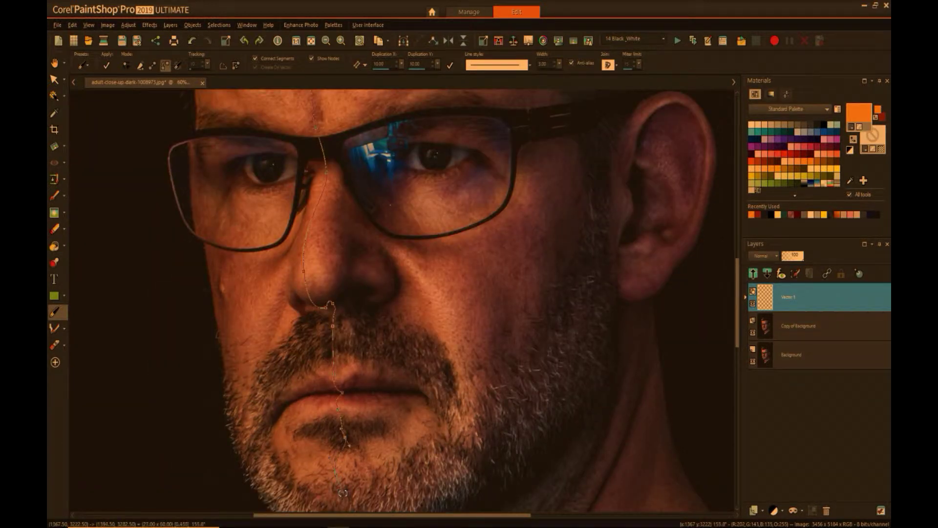
scroll(342, 493, "down", 4)
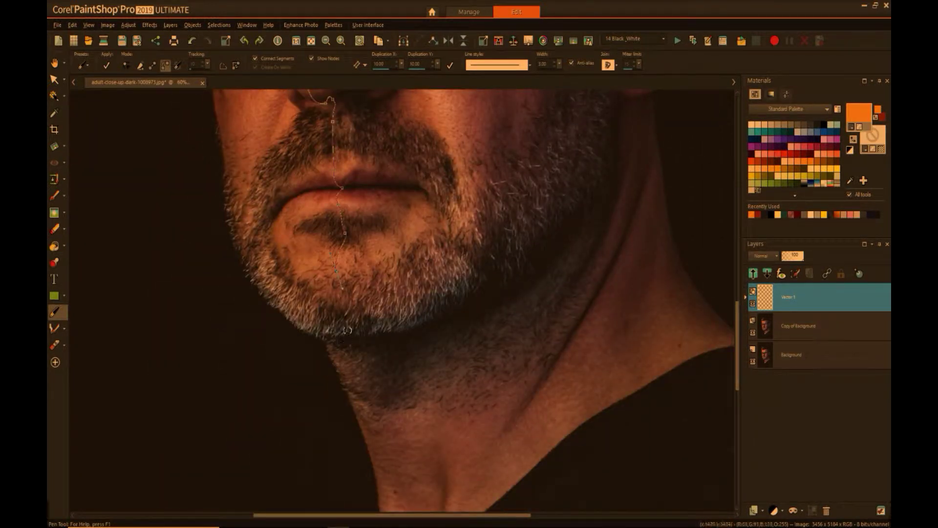
left_click_drag(347, 330, 362, 344)
scroll(374, 338, "down", 2)
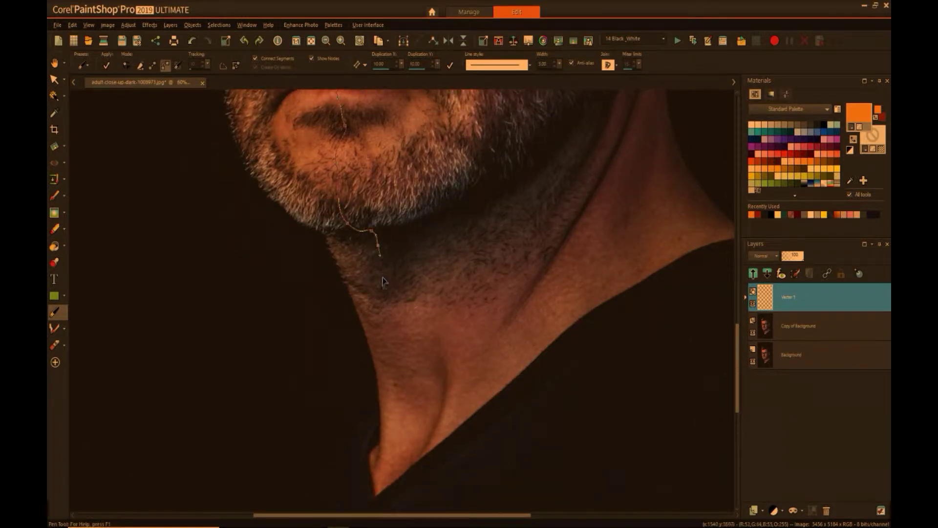
- Extend the path from the chin down the neck to below the image bottom
left_click_drag(402, 368, 401, 383)
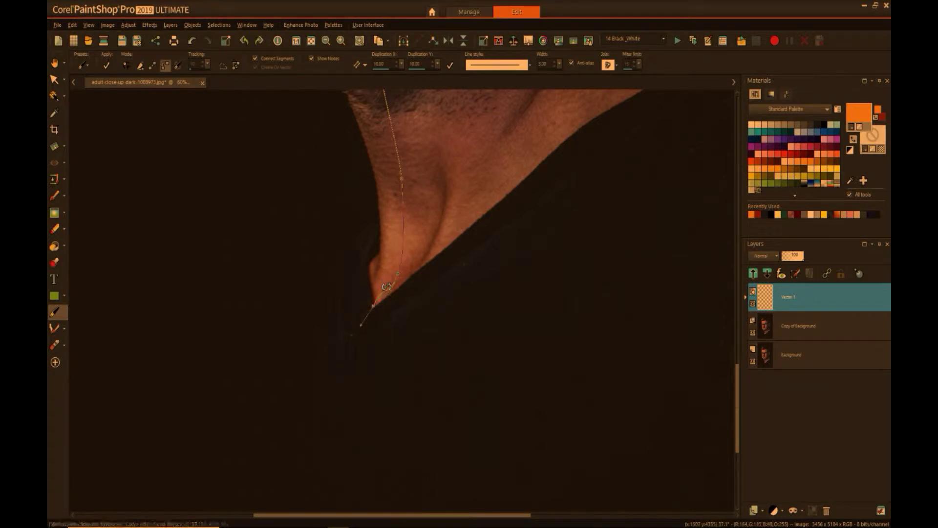
scroll(374, 309, "down", 3)
left_click(322, 290)
left_click_drag(322, 289, 319, 297)
left_click_drag(309, 363, 308, 398)
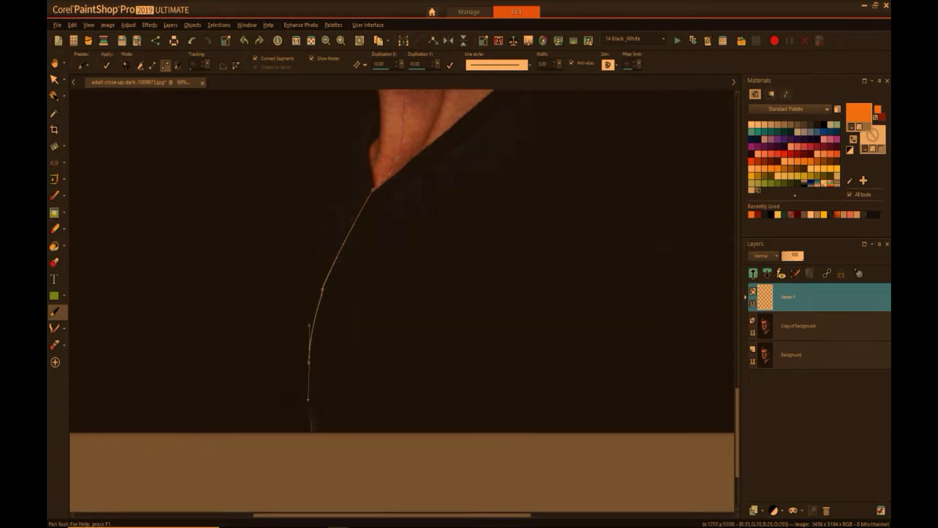
left_click_drag(313, 433, 318, 456)
scroll(477, 411, "down", 4)
- Bring the path back up the right shoulder and along the side of the neck
left_click_drag(518, 404, 548, 401)
left_click_drag(696, 333, 682, 269)
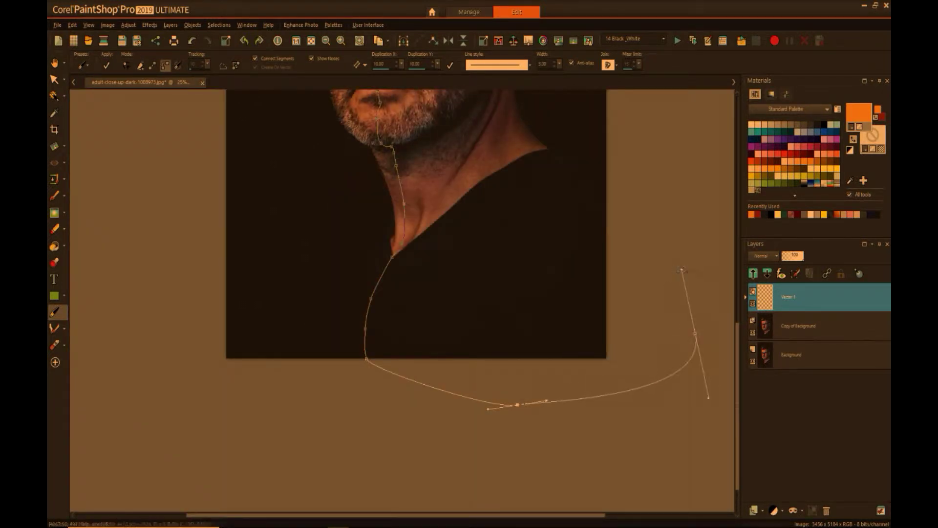
scroll(683, 305, "up", 3)
left_click_drag(620, 369, 605, 355)
left_click(557, 295)
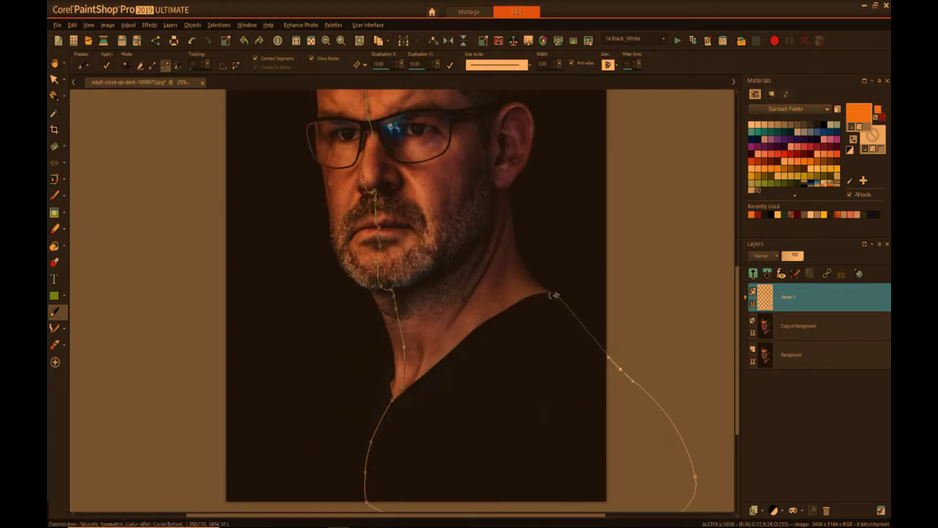
left_click_drag(519, 254, 516, 236)
left_click_drag(738, 298, 739, 288)
scroll(740, 288, "up", 2)
left_click(510, 282)
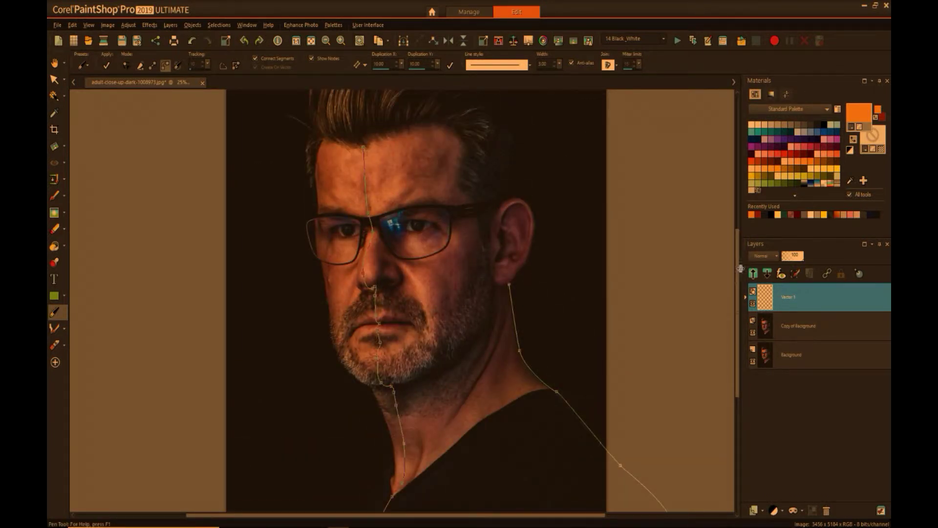
scroll(740, 288, "up", 2)
- Carry the path past the ear, over the hair, and back to the forehead start node, undoing one stray adjustment
left_click(508, 284)
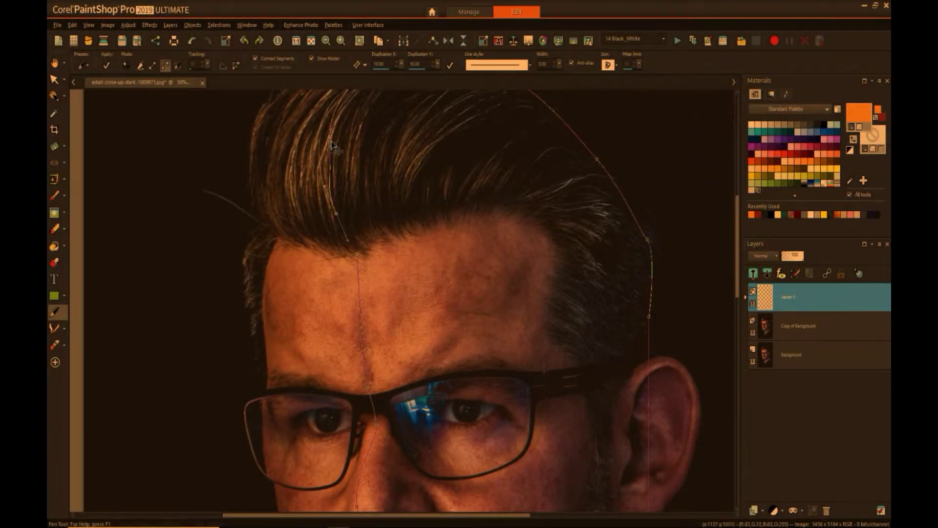
left_click_drag(332, 175, 326, 135)
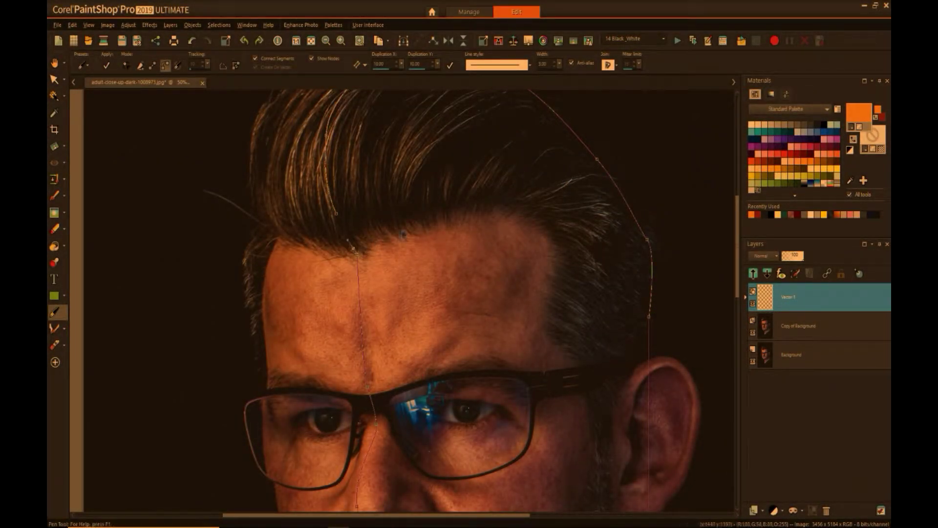
scroll(339, 219, "up", 2)
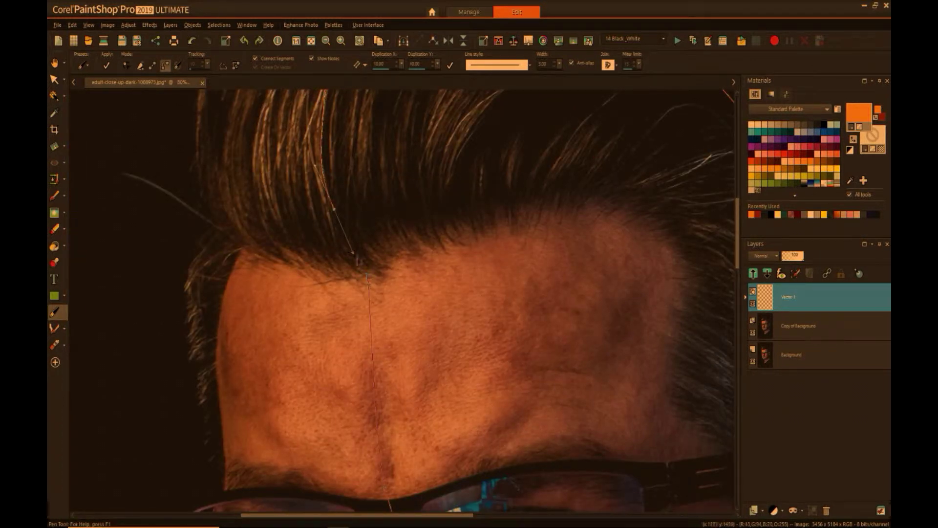
scroll(367, 272, "up", 3)
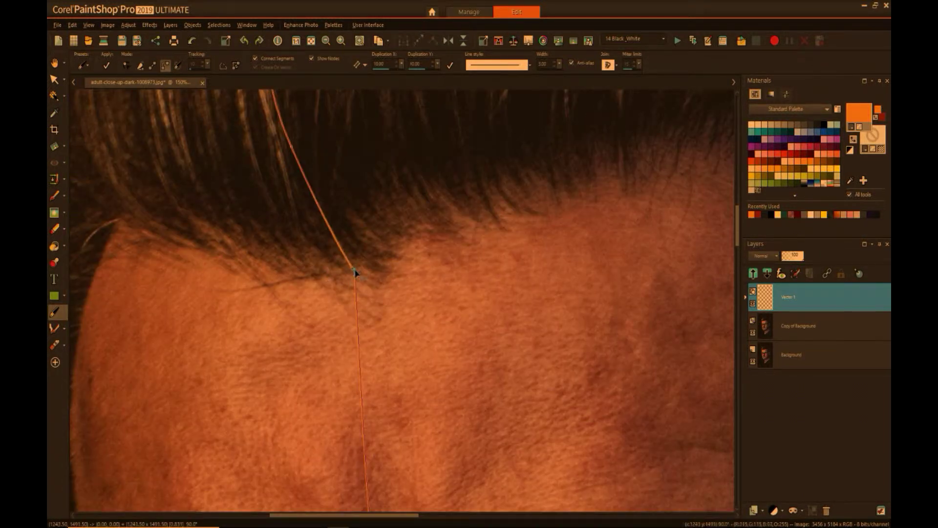
left_click_drag(355, 270, 345, 256)
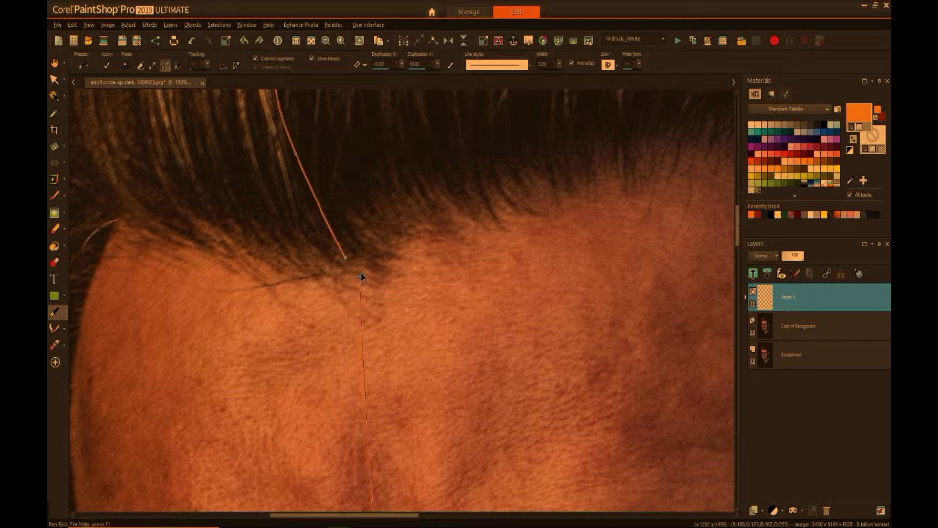
key("ctrl+z")
scroll(311, 214, "down", 5)
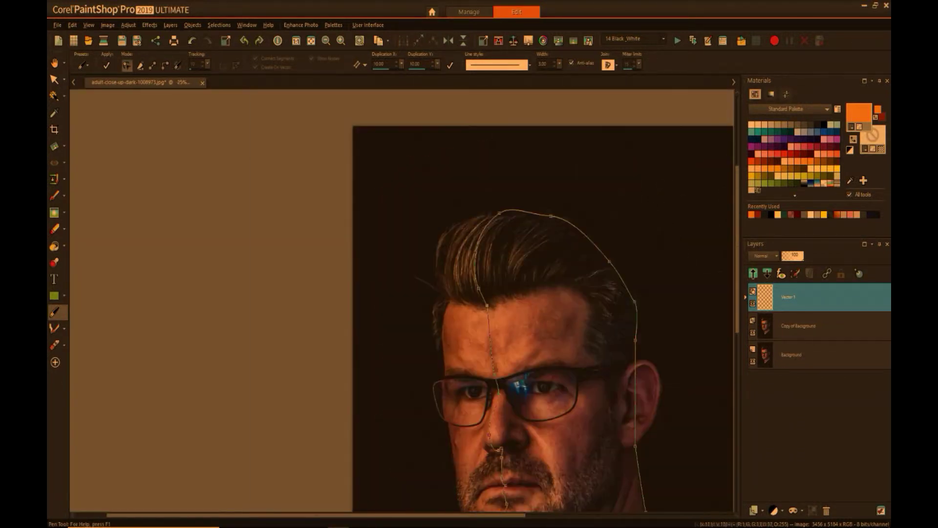
- Make the red fill see-through so the face shows beneath the shape
scroll(730, 297, "down", 3)
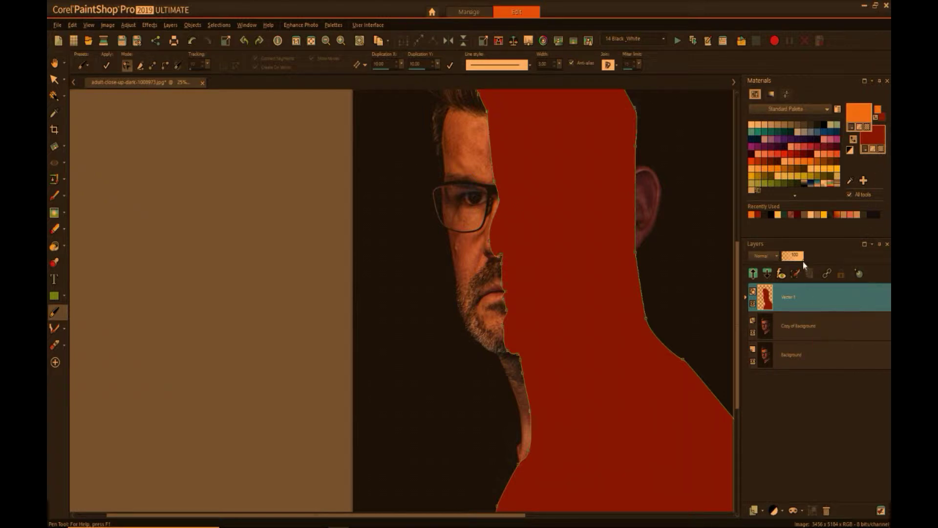
left_click_drag(802, 262, 782, 249)
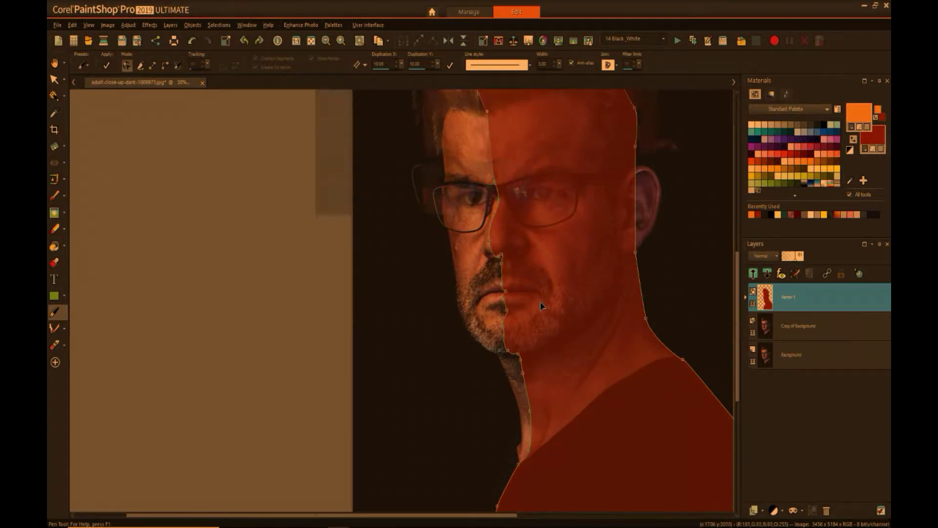
scroll(538, 303, "up", 2)
scroll(511, 417, "up", 1)
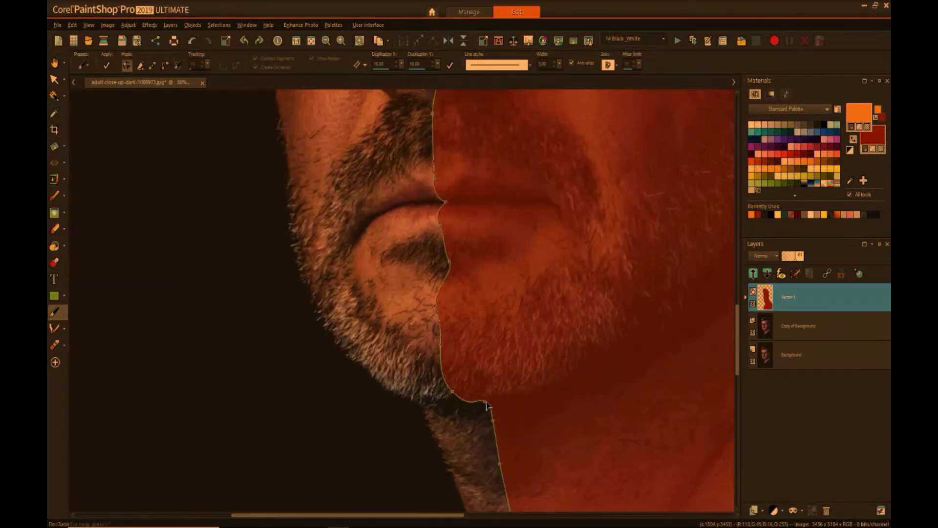
scroll(482, 404, "up", 2)
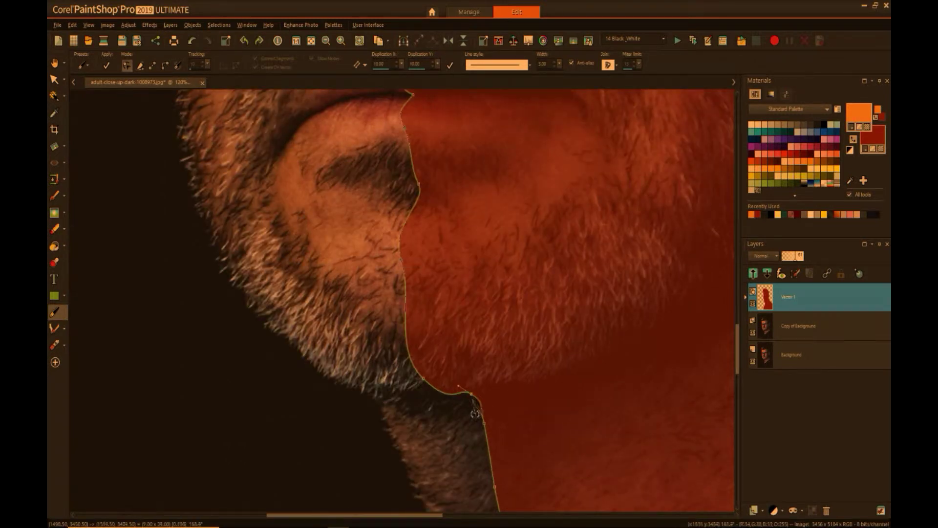
scroll(498, 435, "down", 2)
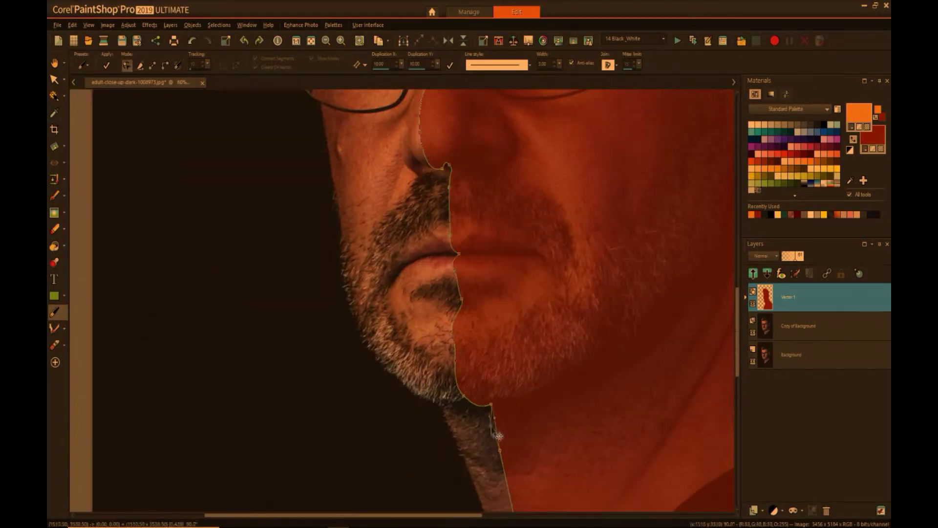
scroll(499, 435, "down", 2)
scroll(384, 193, "up", 2)
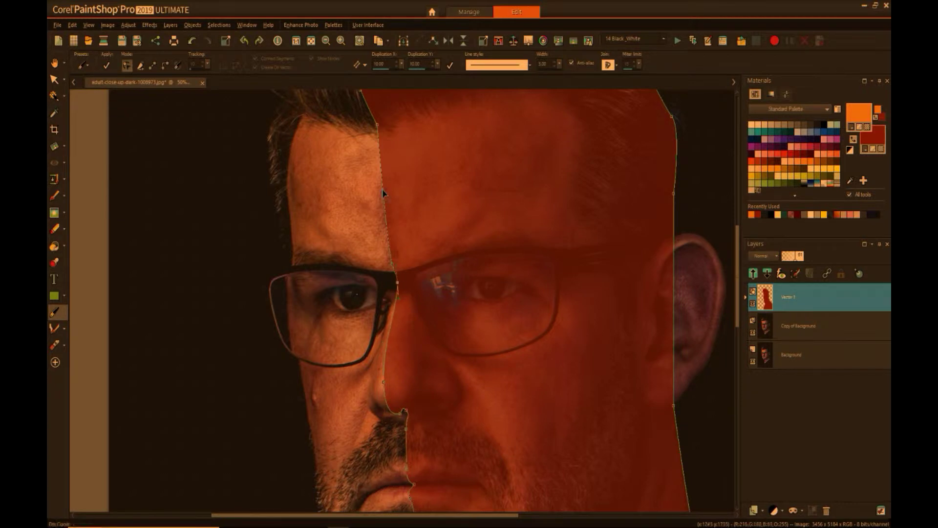
scroll(430, 425, "up", 2)
scroll(424, 462, "up", 2)
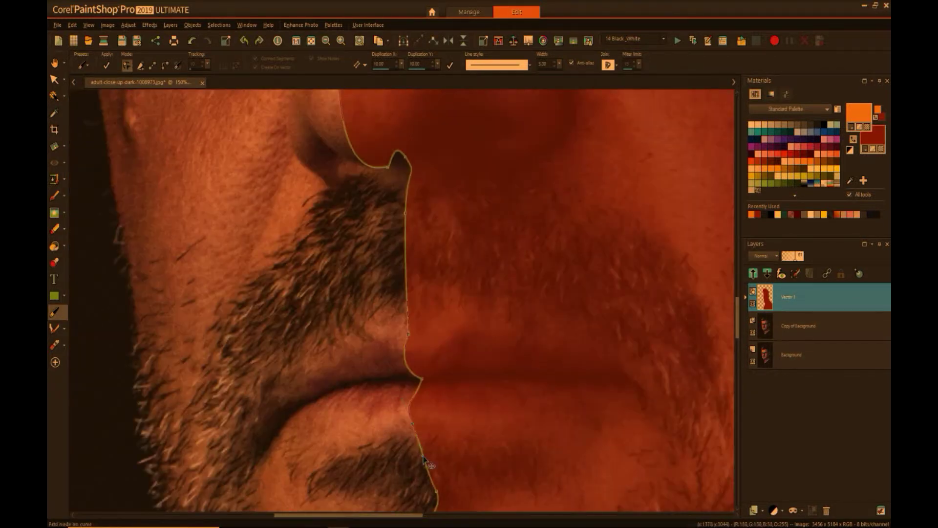
- Drag the path nodes beside the lips and lip corner onto the face's centre line
left_click_drag(413, 423, 407, 416)
left_click(423, 379)
left_click_drag(408, 335, 416, 318)
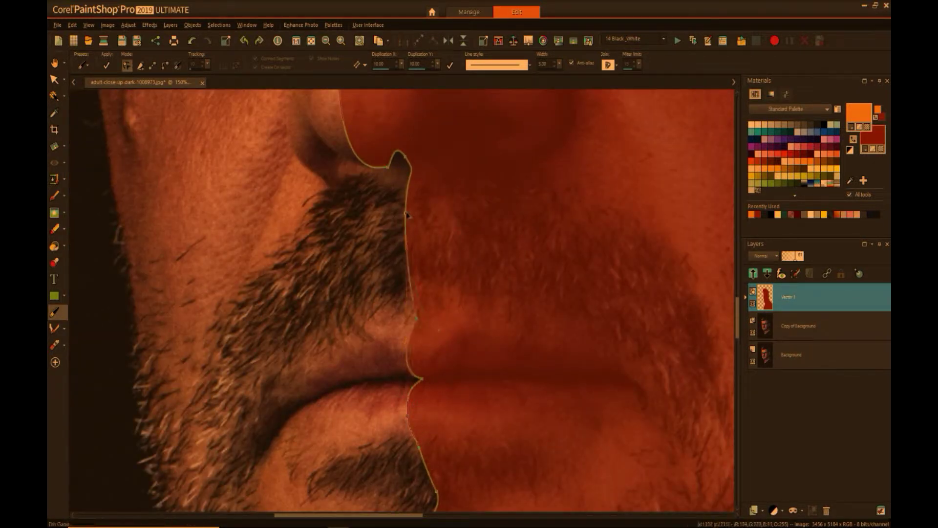
left_click_drag(406, 213, 415, 214)
left_click_drag(423, 379, 436, 380)
left_click_drag(416, 318, 419, 286)
scroll(416, 218, "down", 3)
- Fit the lower-lip, chin and jaw nodes so the edge follows the chin and neck
left_click_drag(417, 220, 422, 220)
left_click_drag(419, 286, 417, 285)
left_click_drag(434, 253, 432, 252)
left_click_drag(437, 363, 430, 363)
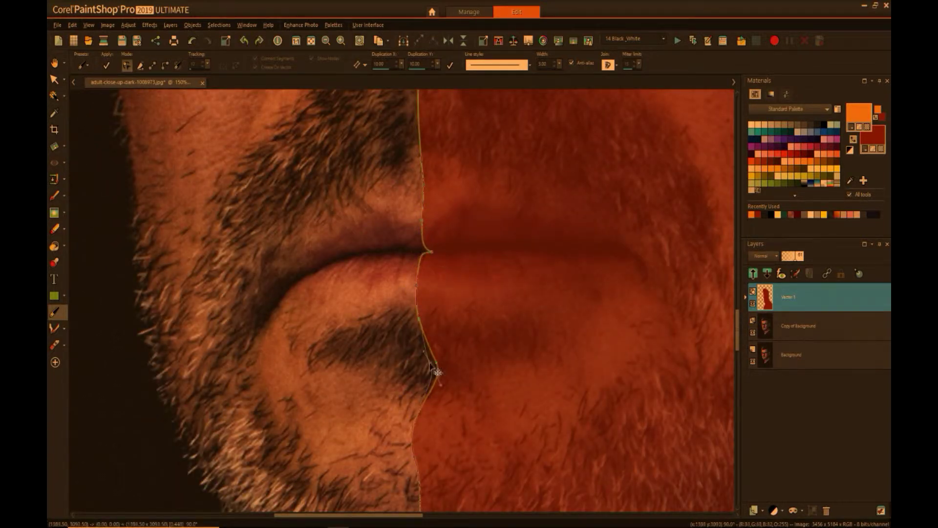
scroll(437, 372, "down", 3)
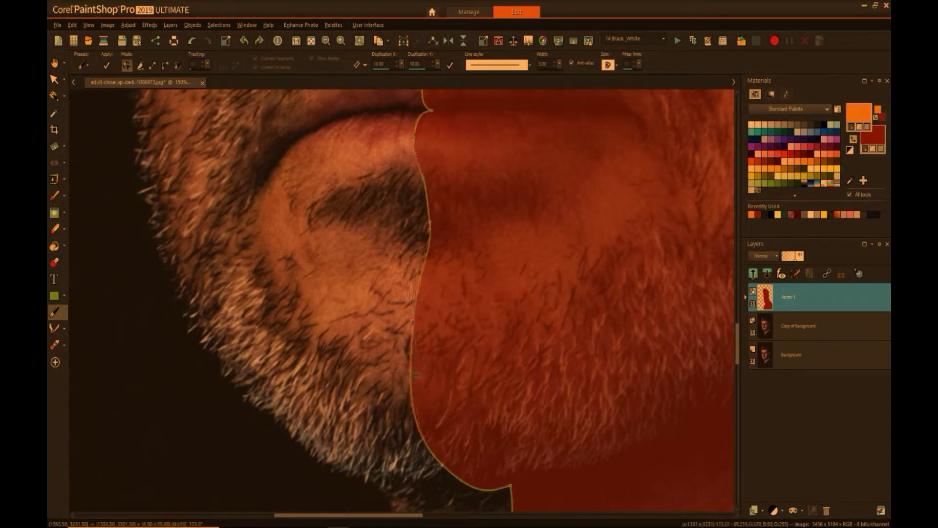
scroll(416, 386, "down", 1)
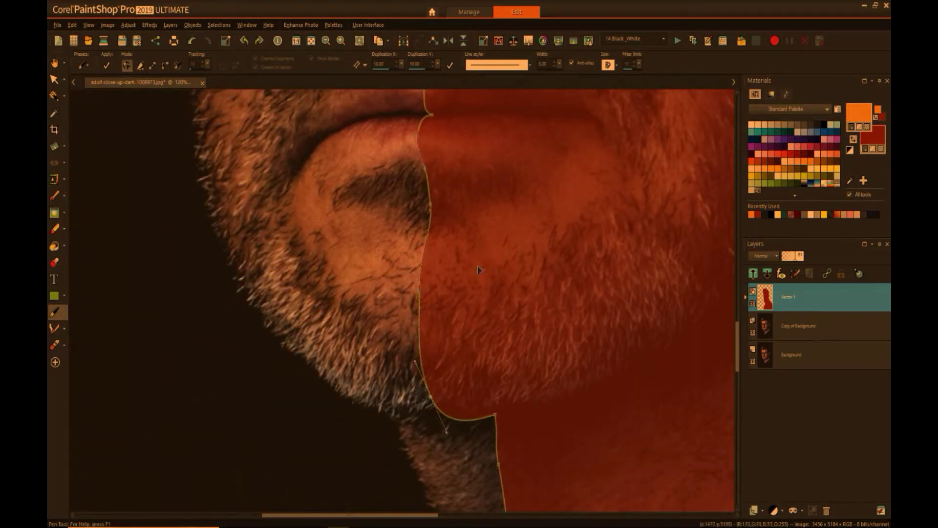
scroll(478, 270, "down", 6)
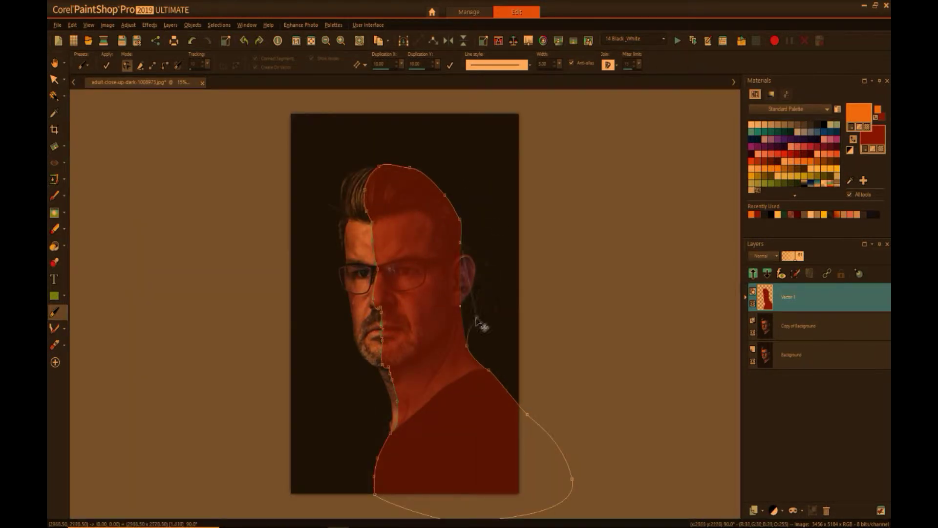
scroll(478, 324, "up", 5)
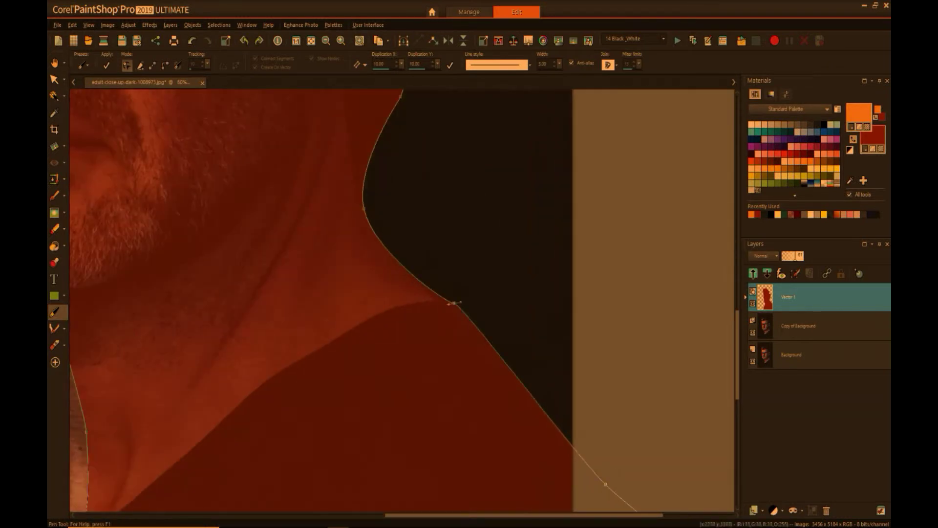
scroll(425, 220, "down", 6)
left_click(54, 63)
- Rename Vector 1 to SelectionColor and select its red half-face region with the Magic Wand
right_click(788, 301)
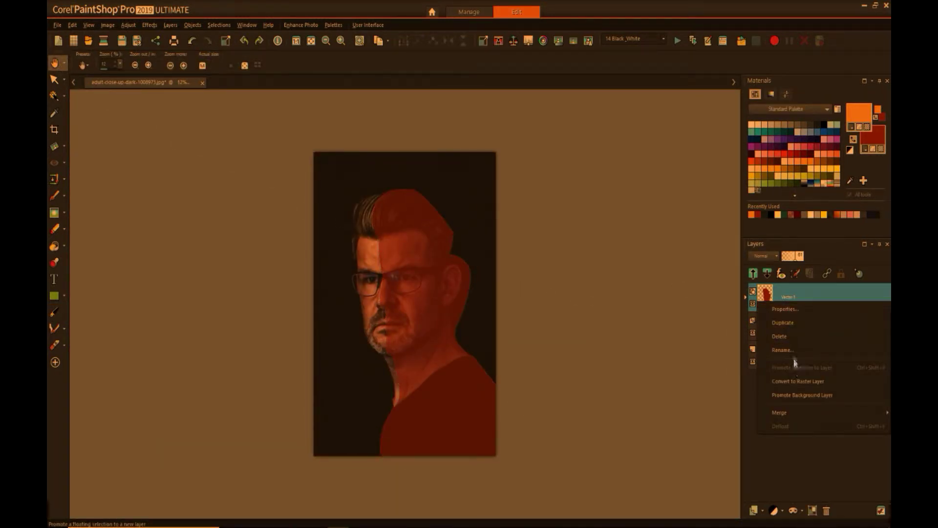
mouse_move(797, 298)
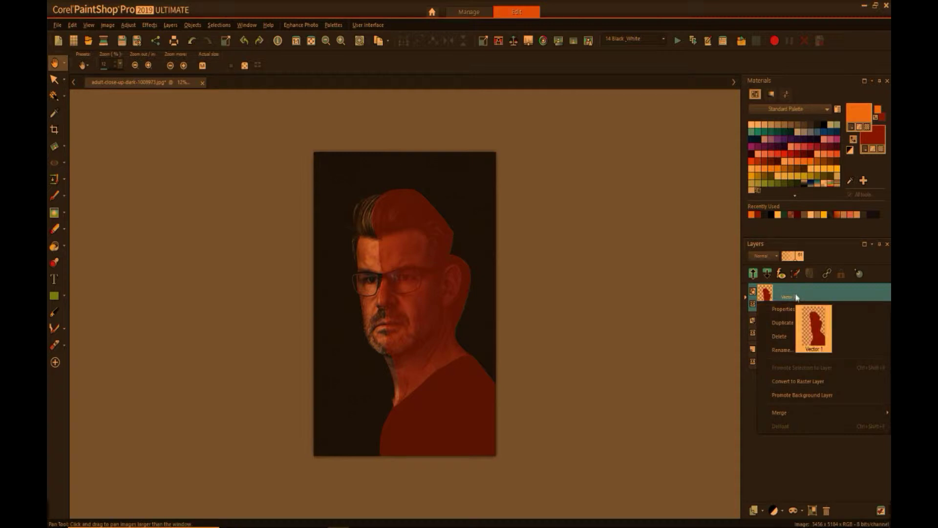
left_click(782, 348)
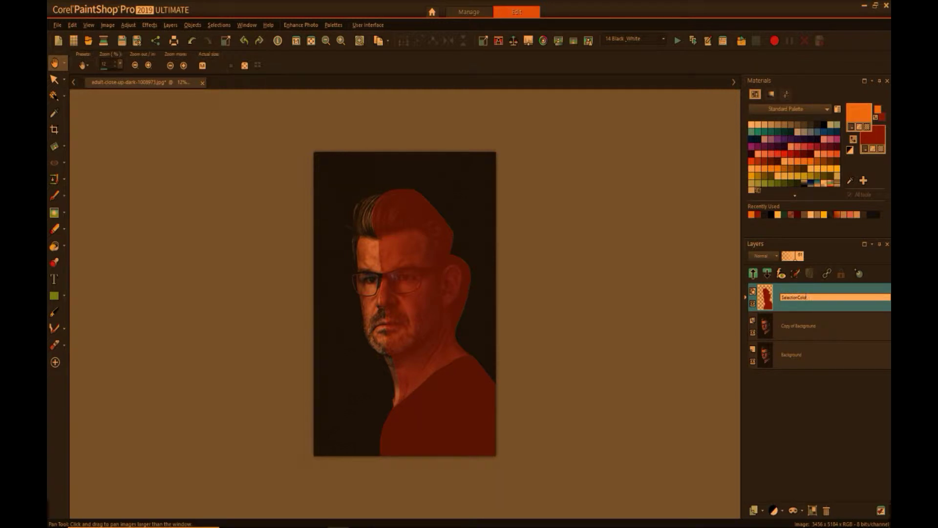
key("Return")
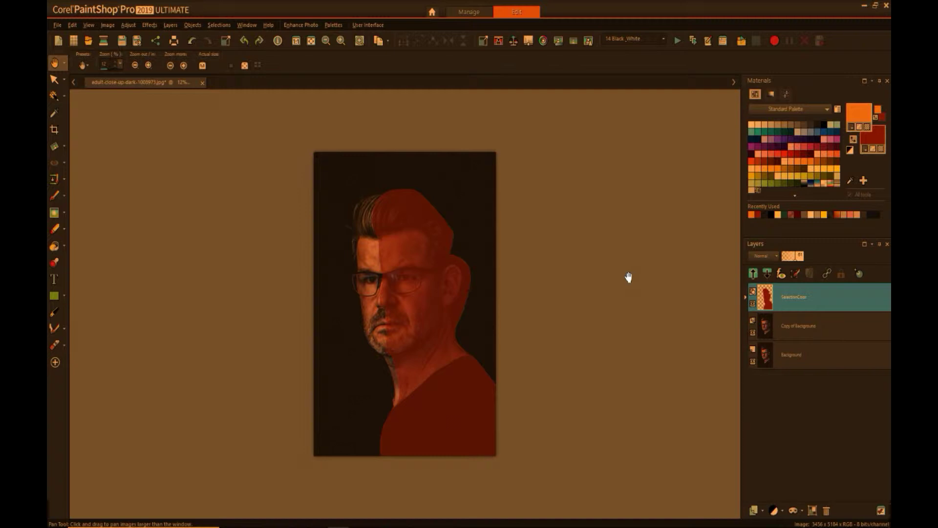
left_click(55, 95)
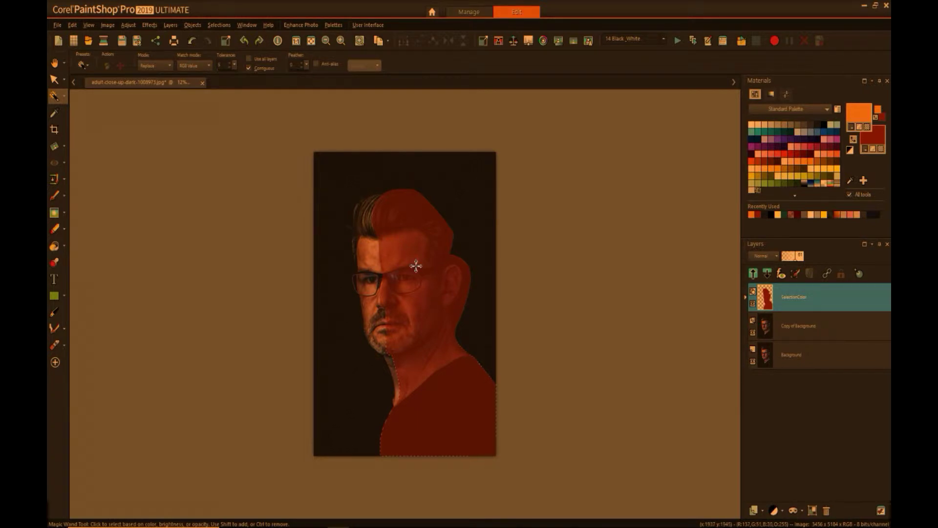
- Hide SelectionColor and invert the selection on Copy of Background, clearing everything outside the red area
left_click(753, 303)
left_click_drag(803, 324, 799, 332)
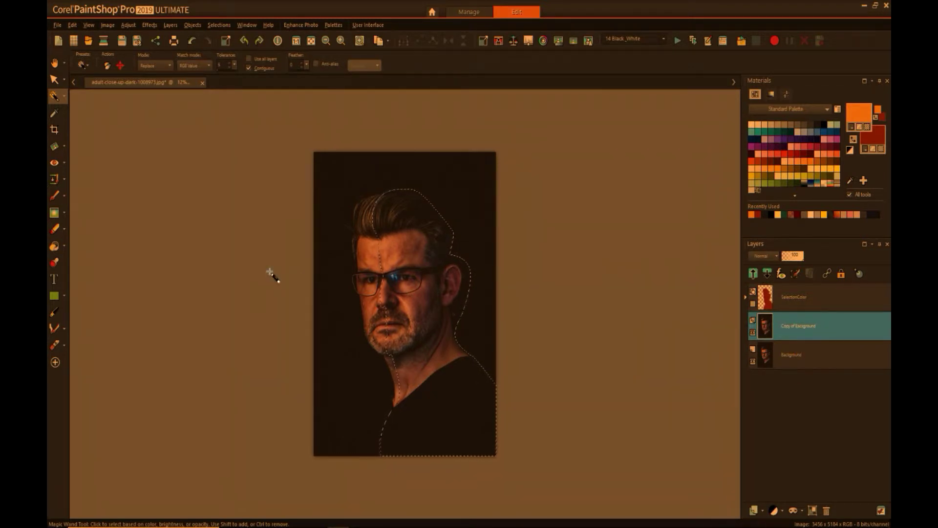
left_click(54, 79)
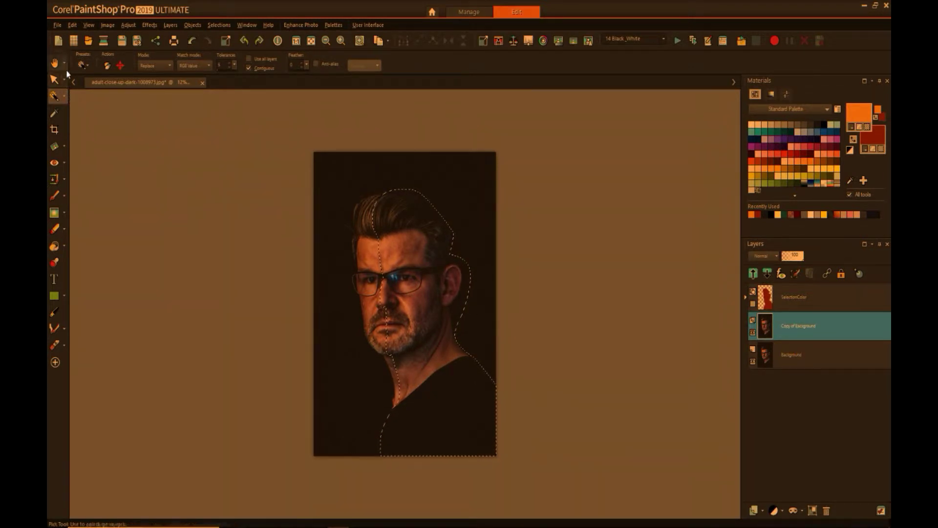
left_click(217, 29)
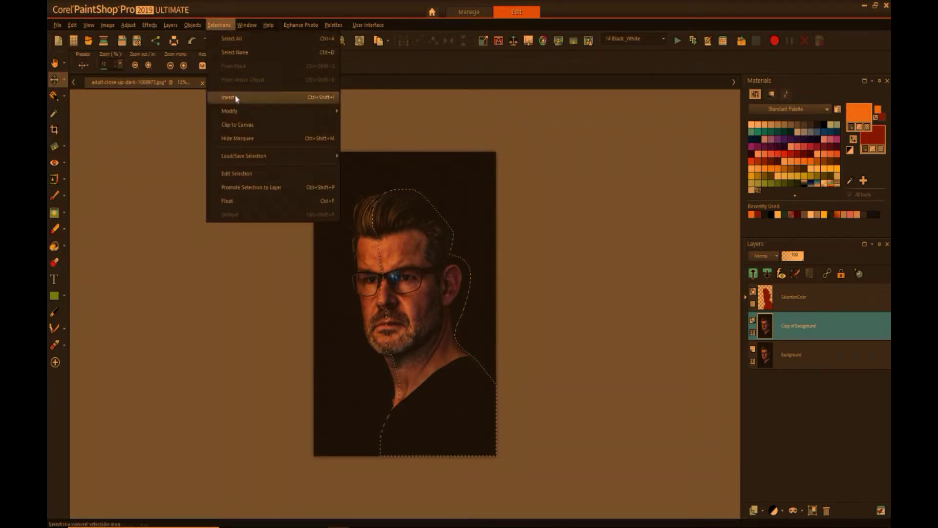
left_click(236, 98)
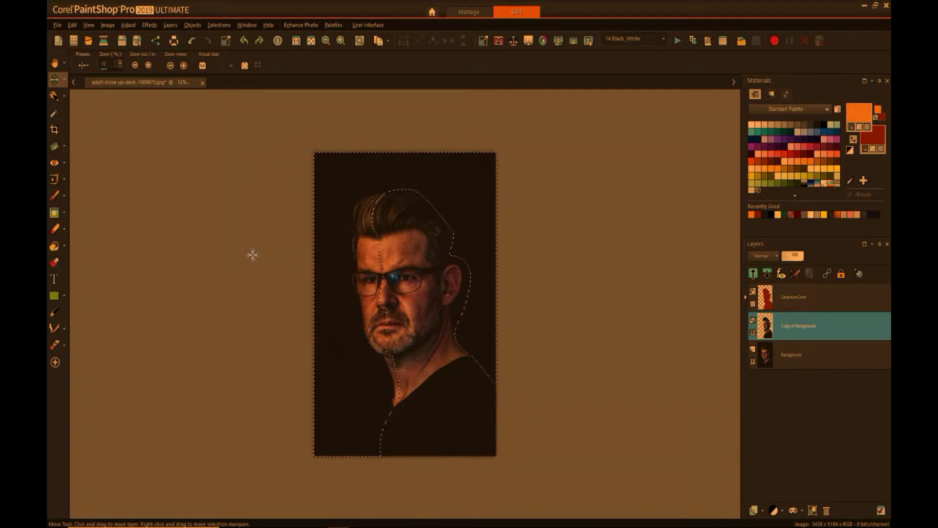
left_click(55, 96)
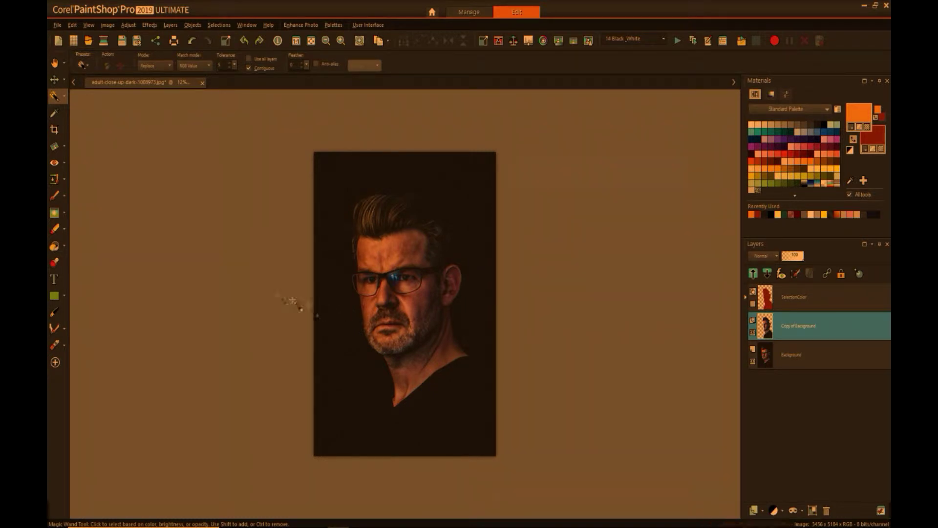
- Nudge Copy of Background about 14 px right with the Move tool, then show SelectionColor again
left_click(57, 81)
left_click(64, 81)
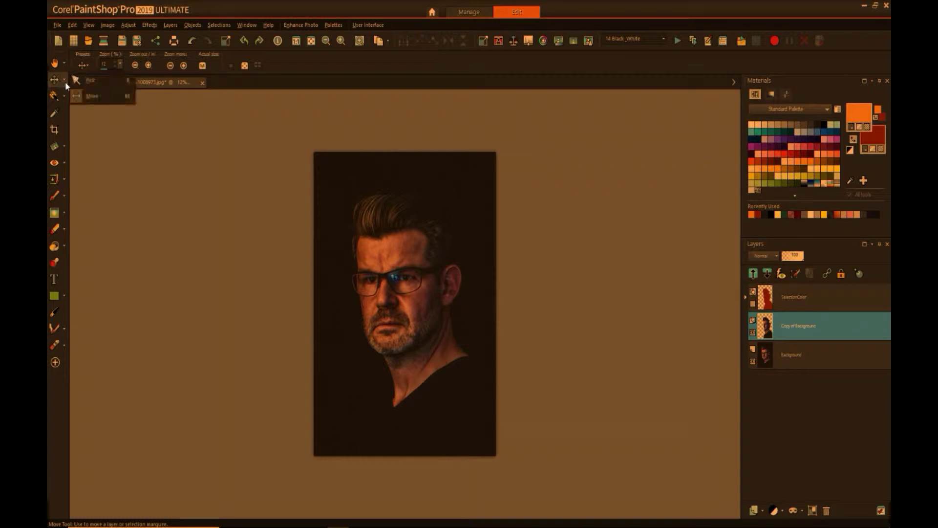
left_click(86, 95)
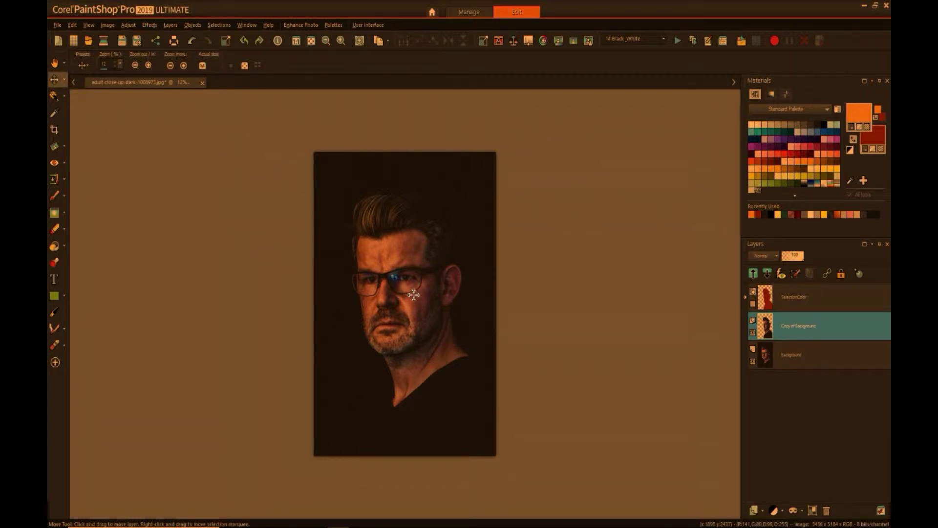
left_click_drag(414, 295, 422, 295)
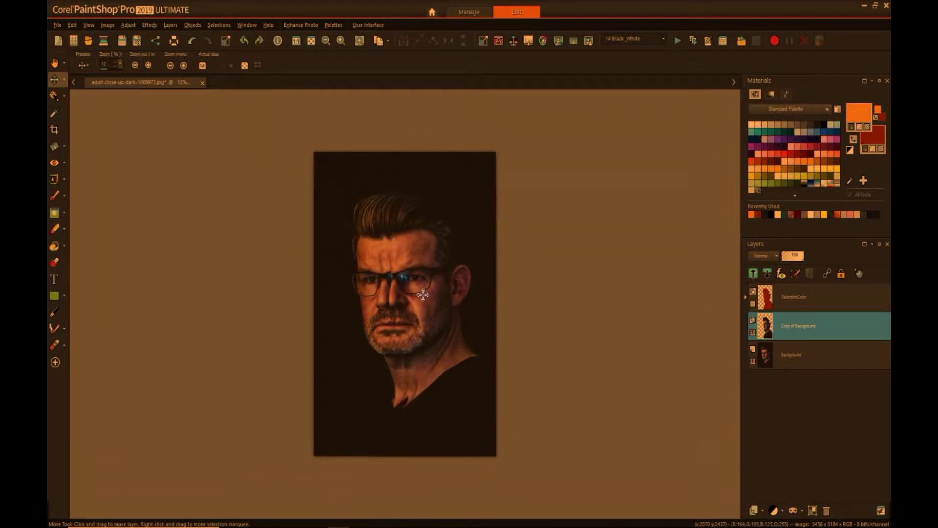
left_click(753, 305)
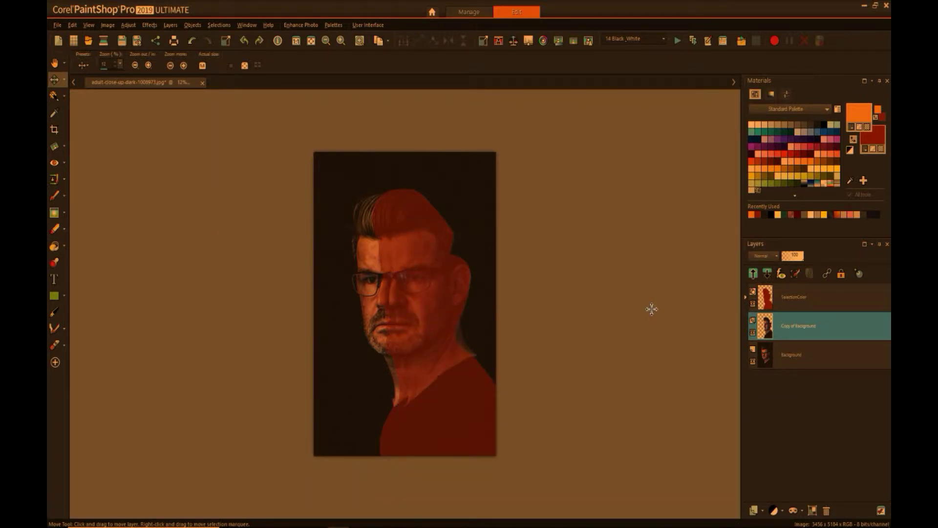
- Drag Copy of Background above SelectionColor in the Layers palette and select SelectionColor
left_click_drag(787, 310, 785, 295)
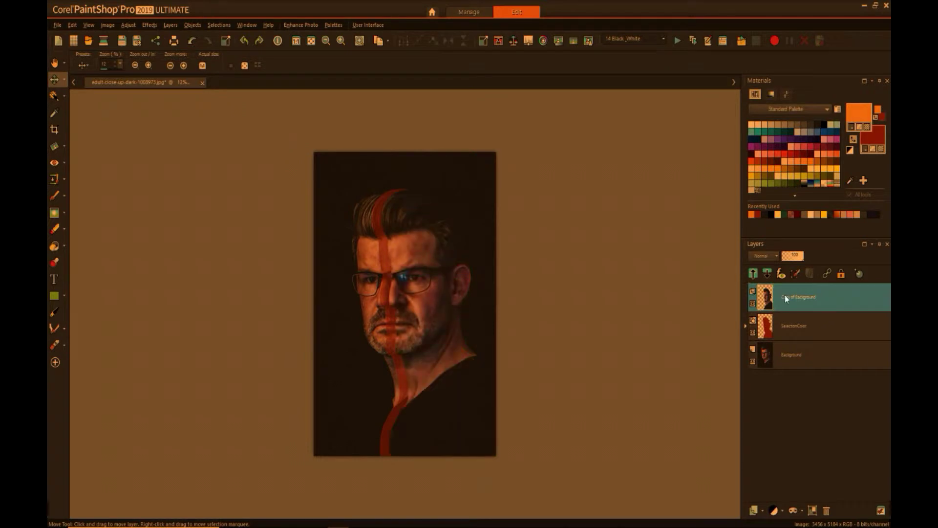
left_click(792, 328)
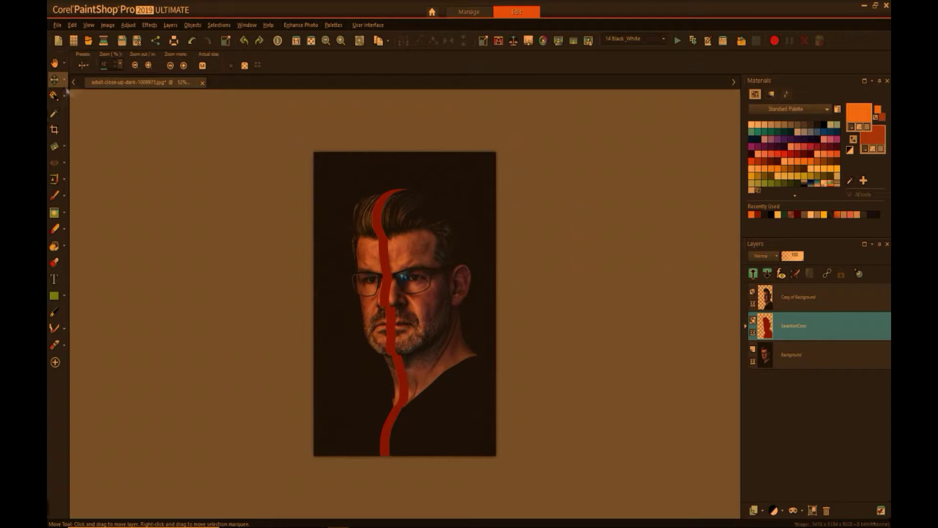
key("k")
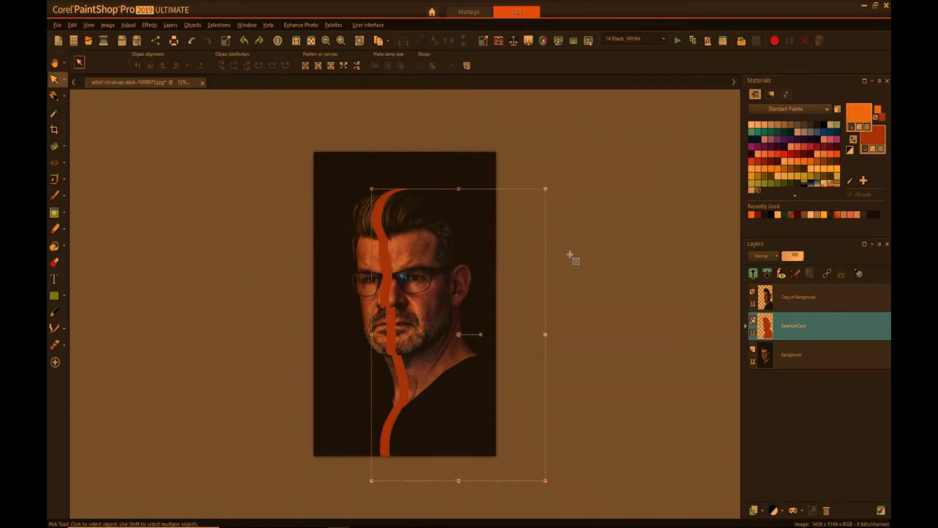
- Duplicate SelectionColor and fill the copy with a near-black colour sampled from the image
right_click(792, 330)
left_click(787, 348)
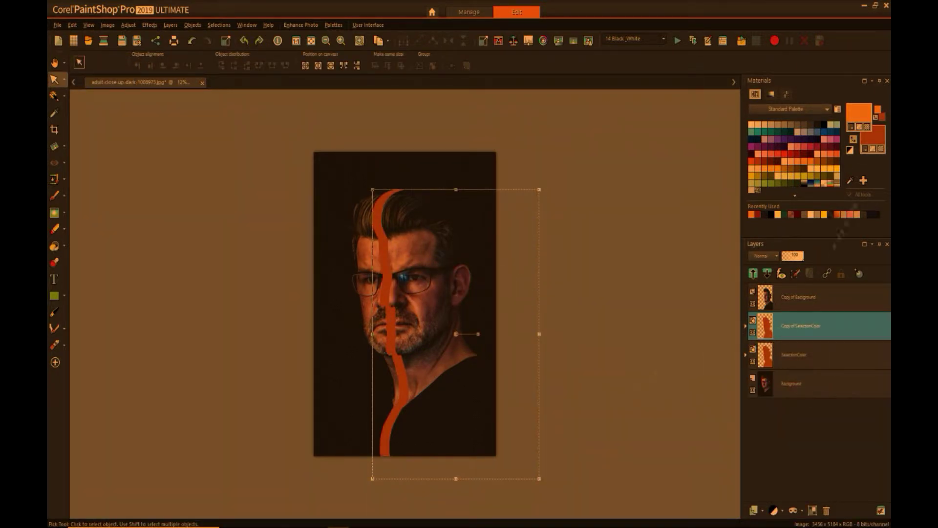
left_click_drag(876, 135, 442, 290)
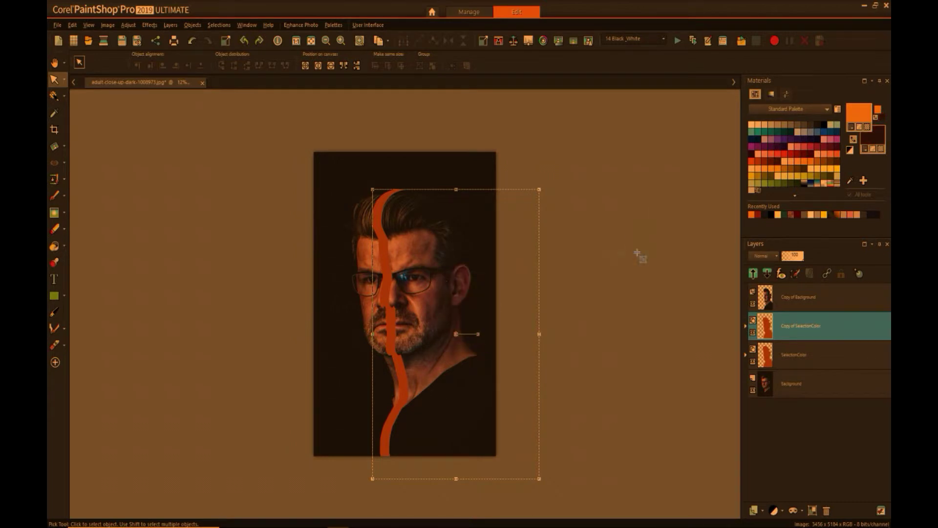
left_click(382, 264)
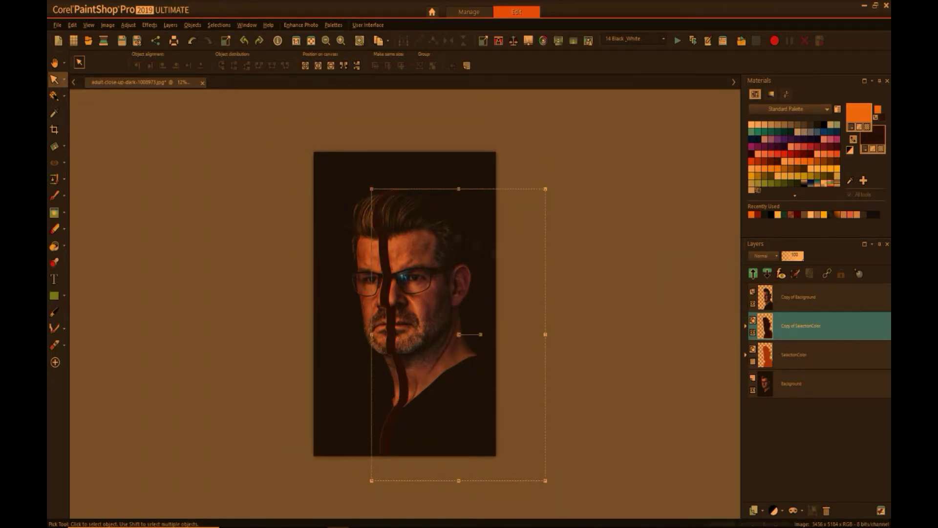
left_click(752, 361)
- Shrink the dark copy to expose the orange stripe, then zoom in on its Pen tool nodes
left_click(801, 325)
left_click_drag(545, 481, 534, 472)
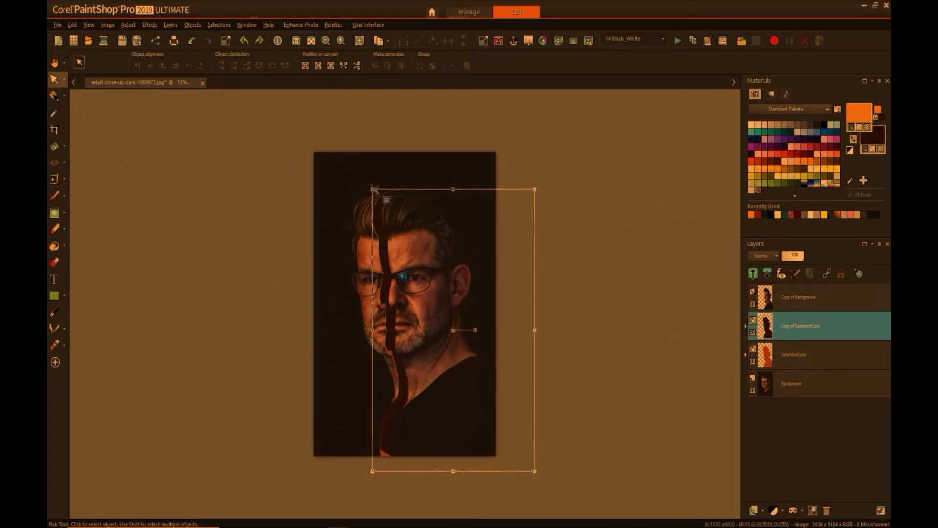
left_click_drag(372, 189, 376, 191)
left_click_drag(456, 472, 455, 479)
left_click_drag(456, 191, 455, 191)
scroll(408, 289, "up", 3)
scroll(399, 368, "down", 2)
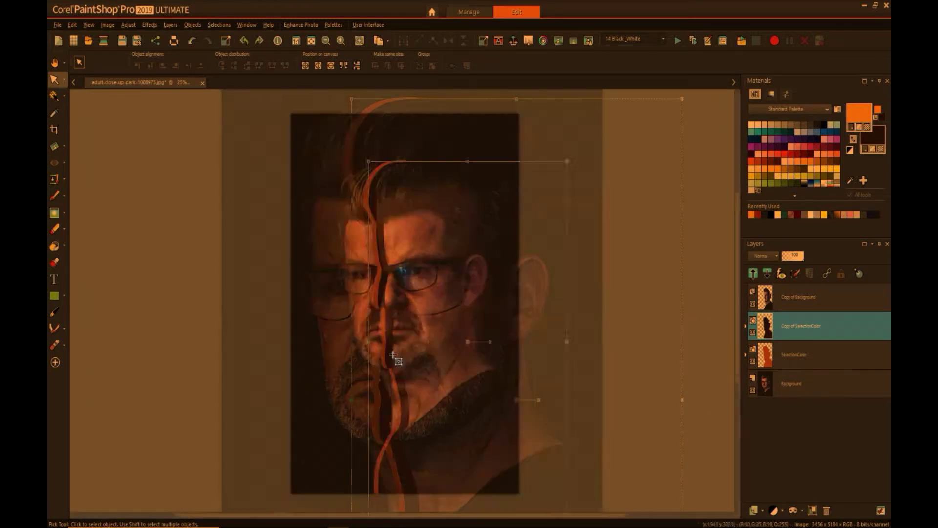
scroll(400, 372, "up", 2)
left_click(55, 312)
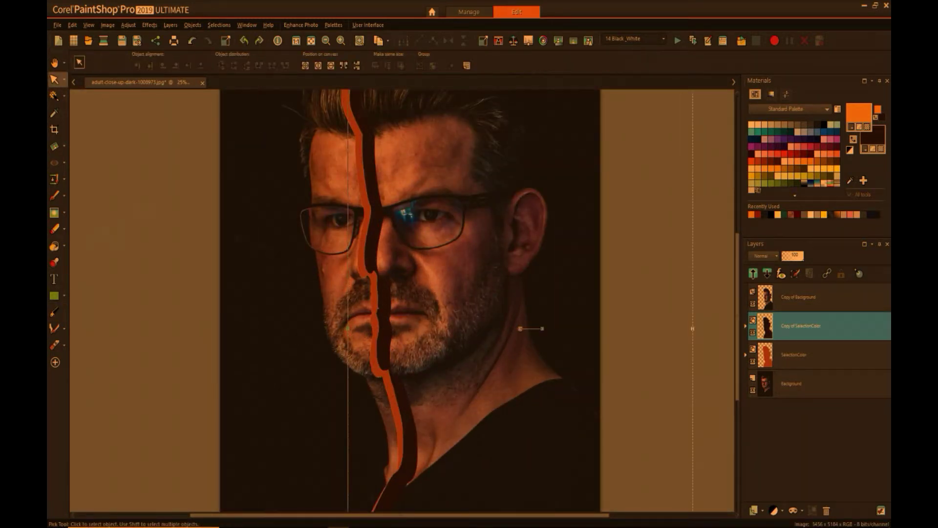
scroll(346, 286, "up", 3)
scroll(419, 350, "up", 1)
- Pull the dark shape's neck nodes outward to widen the orange band
scroll(419, 350, "down", 5)
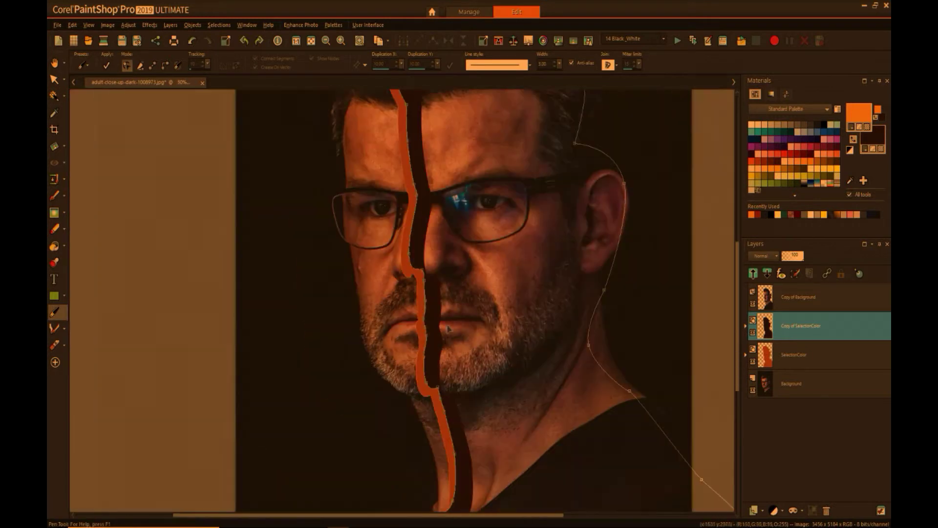
scroll(474, 450, "up", 3)
left_click_drag(430, 252, 423, 279)
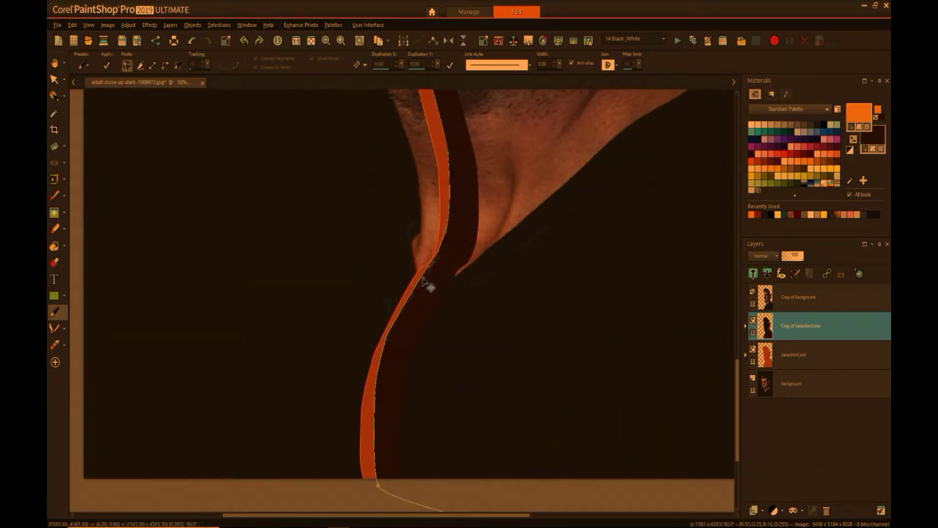
left_click_drag(446, 233, 445, 239)
left_click_drag(385, 338, 389, 344)
- Drag the top node to curve the split band smoothly over the hair
scroll(456, 184, "up", 2)
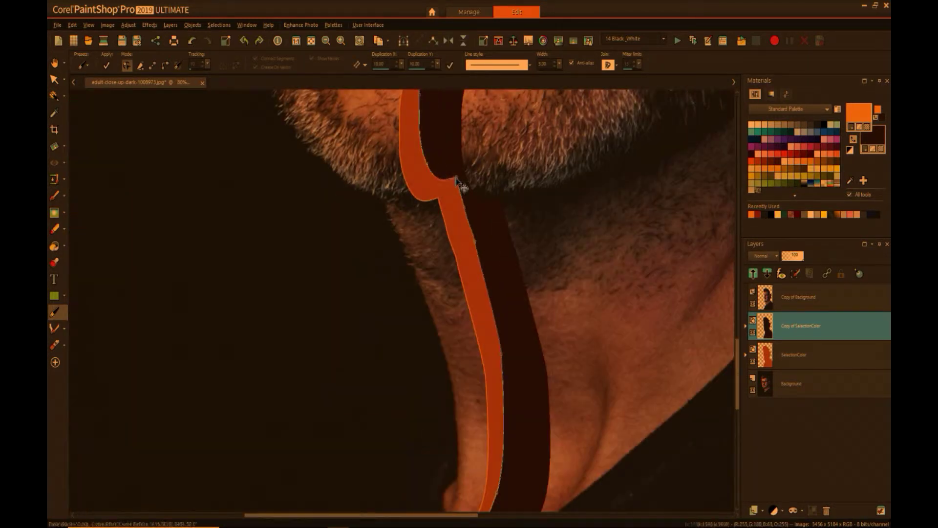
scroll(425, 266, "up", 3)
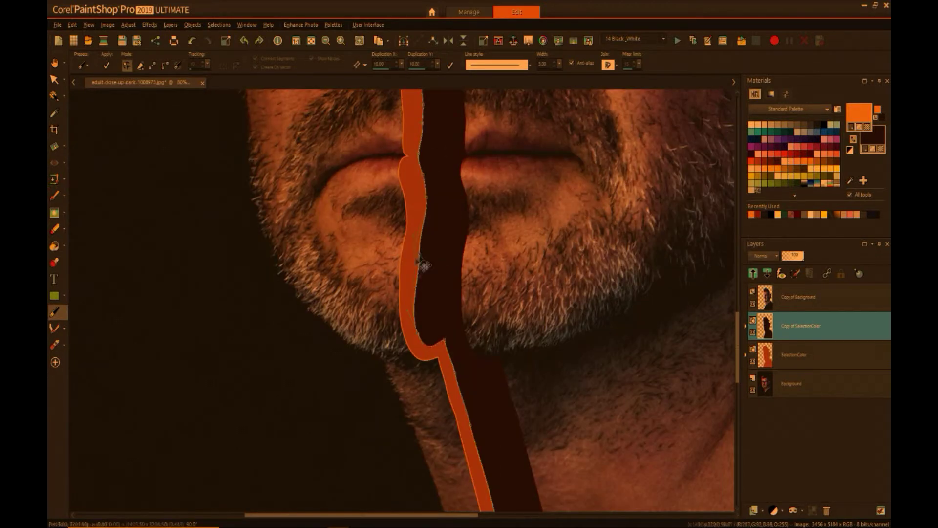
scroll(426, 330, "up", 3)
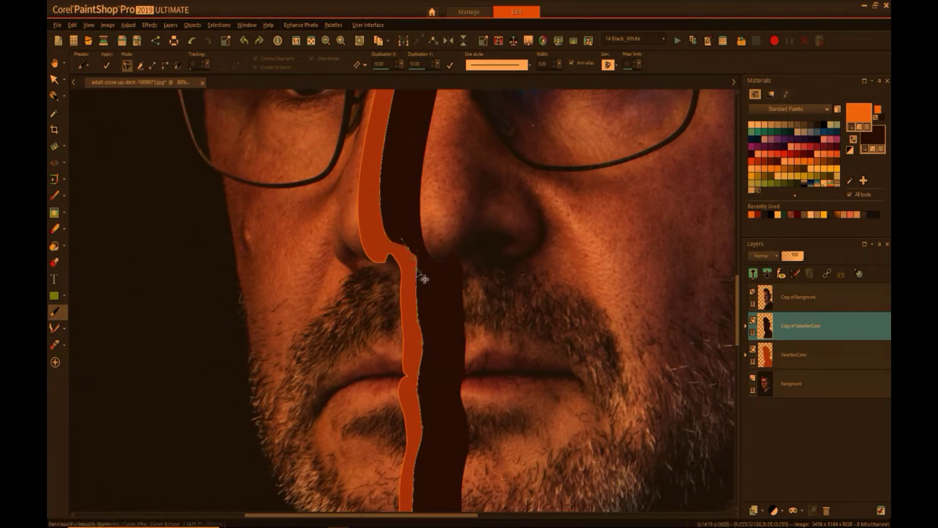
scroll(389, 210, "down", 2)
scroll(398, 101, "down", 2)
scroll(406, 105, "up", 3)
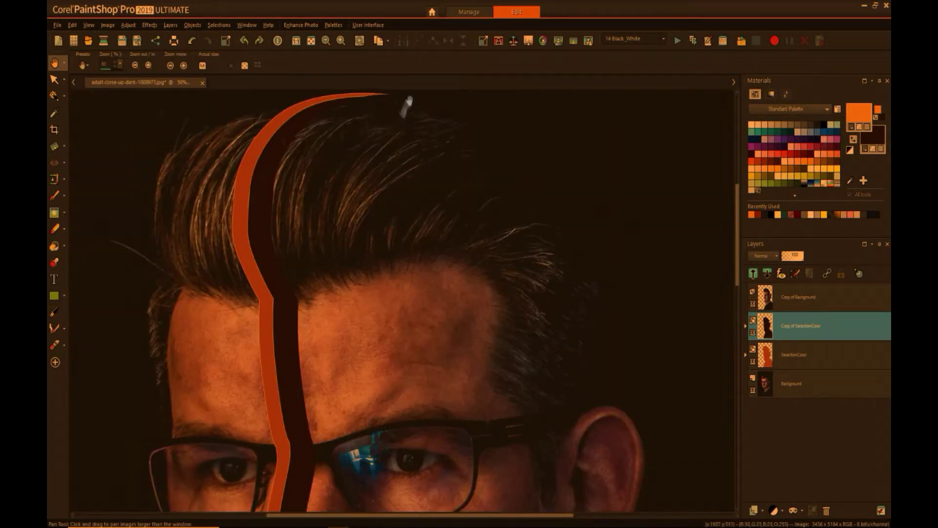
left_click(394, 97)
left_click_drag(395, 98, 403, 103)
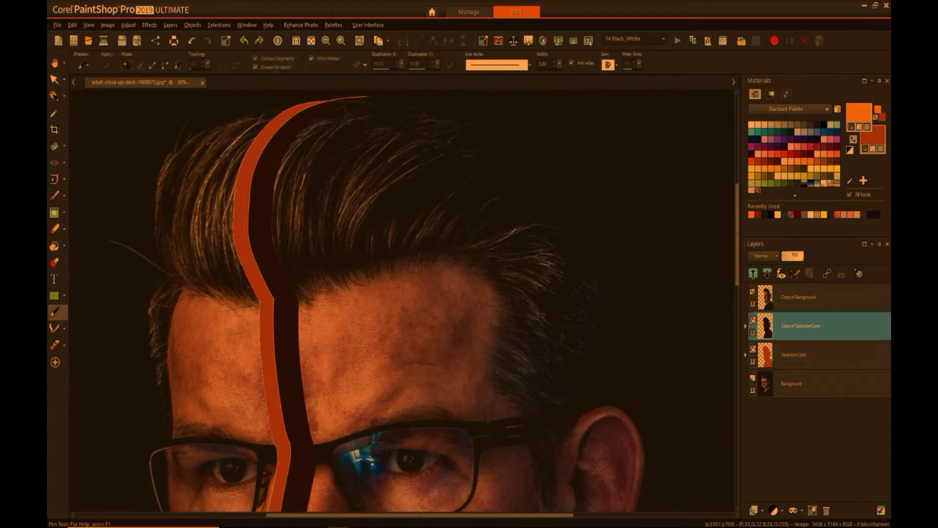
scroll(404, 105, "down", 4)
- Switch tools and check the gradient material options, closing them unchanged
key("a")
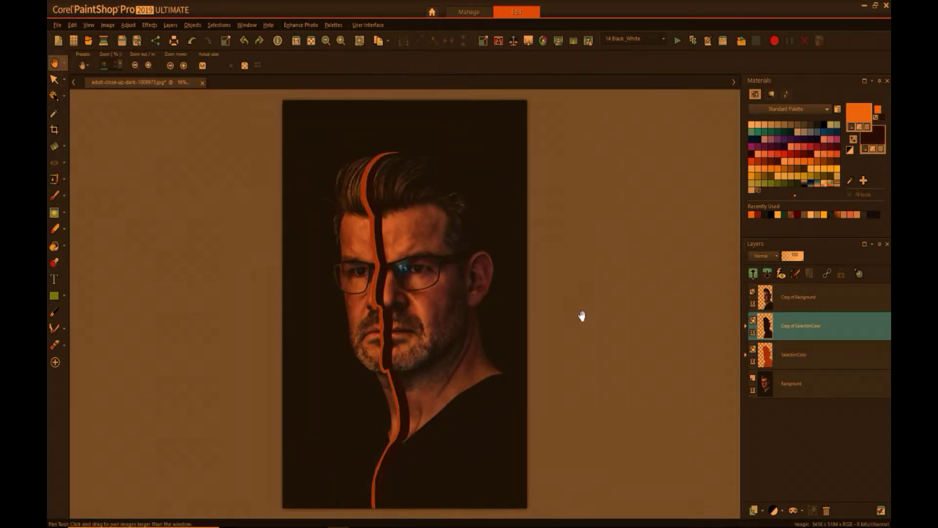
key("k")
left_click(884, 137)
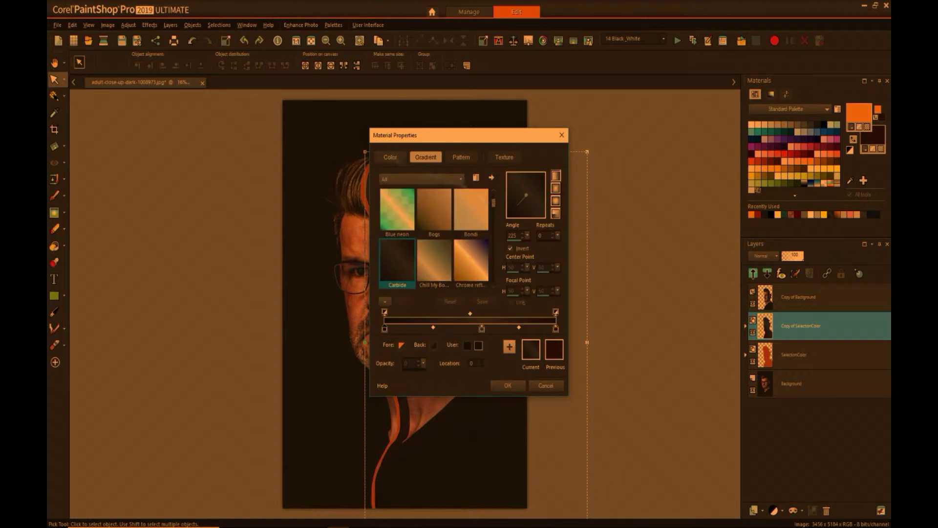
left_click(508, 386)
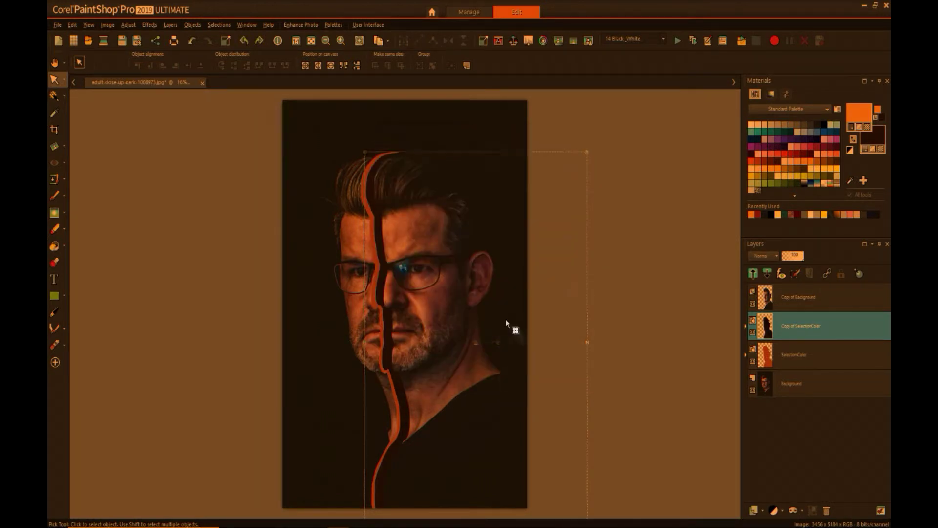
- Duplicate the SelectionColor layer, convert the copy to raster, then delete that copy
left_click(785, 355)
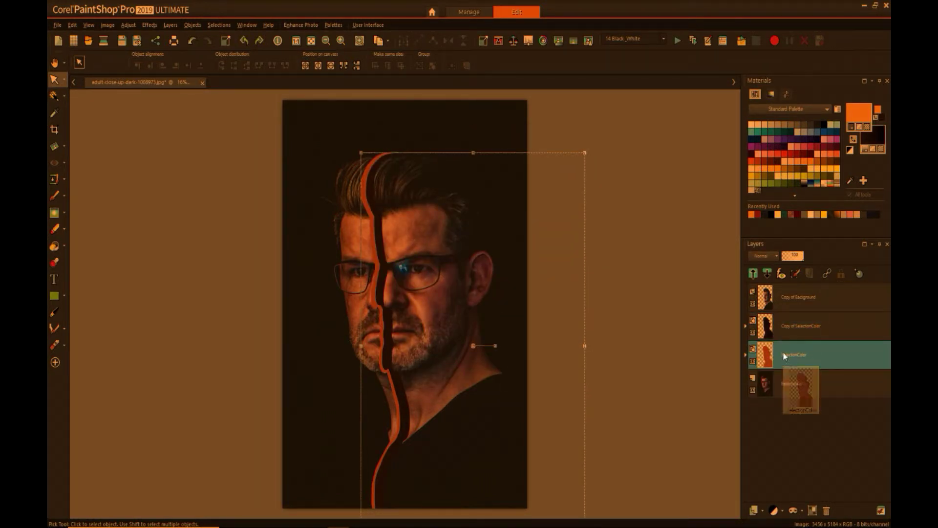
right_click(785, 356)
left_click(783, 375)
right_click(785, 355)
left_click(797, 434)
right_click(795, 354)
left_click(791, 390)
key("Return")
left_click(755, 510)
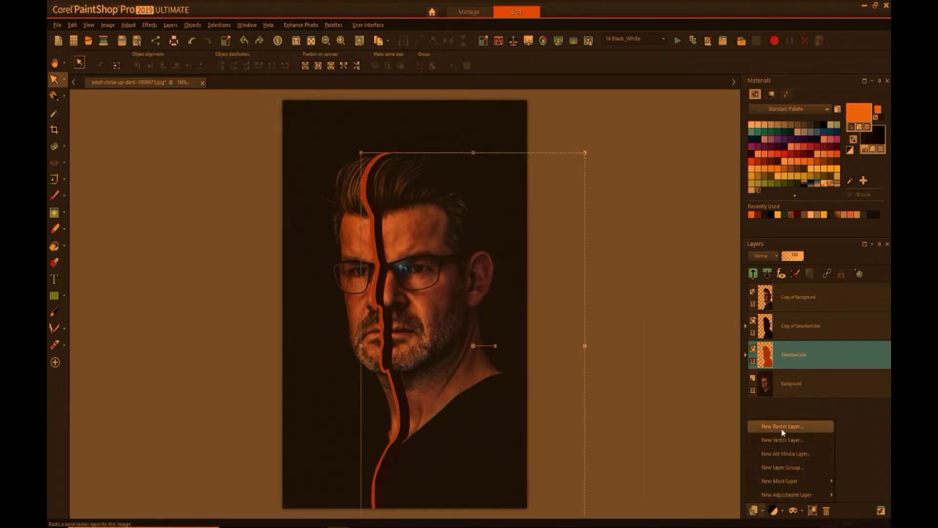
- Add an empty Raster 1 layer and Magic Wand-select the head's right half on SelectionColor
left_click(781, 429)
left_click(54, 96)
left_click(794, 383)
left_click(407, 307)
scroll(410, 307, "up", 2)
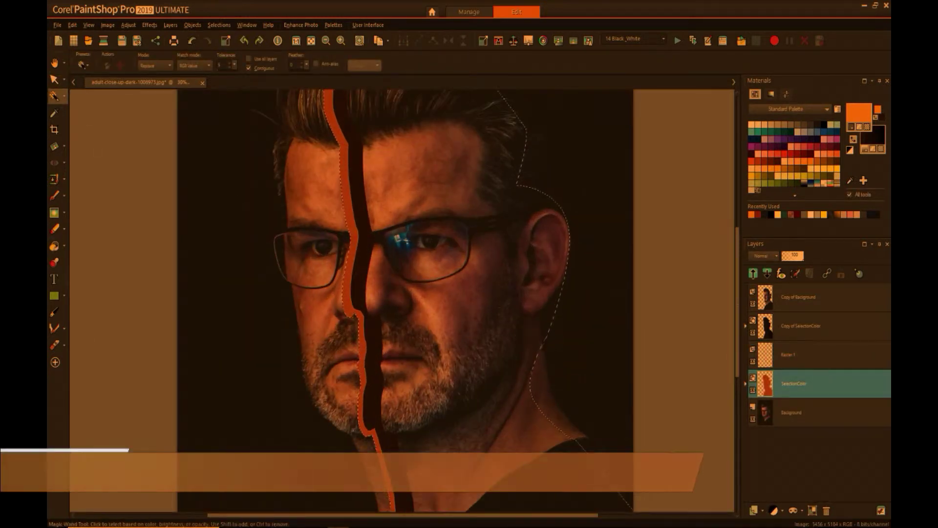
- Choose a larger Paint Brush with hardness 34 and a near-black colour
key("b")
scroll(352, 162, "up", 2)
mouse_move(256, 64)
left_mouse_down()
mouse_move(274, 74)
mouse_move(251, 74)
left_mouse_up()
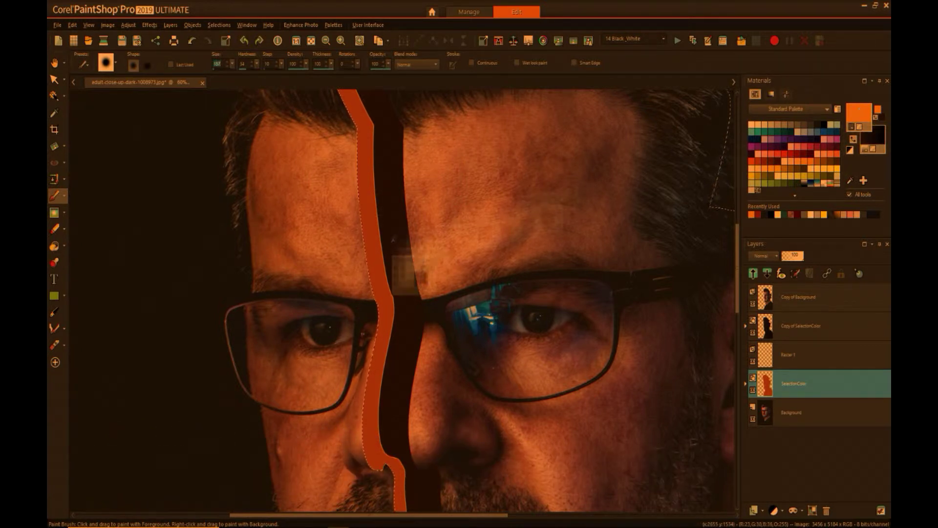
left_click(392, 215, "ctrl")
- Promote the selection to a layer, deselect, save as mean-mug-split.pspimage, and blend it in Hard Light
key("ctrl+shift+p")
key("ctrl+d")
key("ctrl+s")
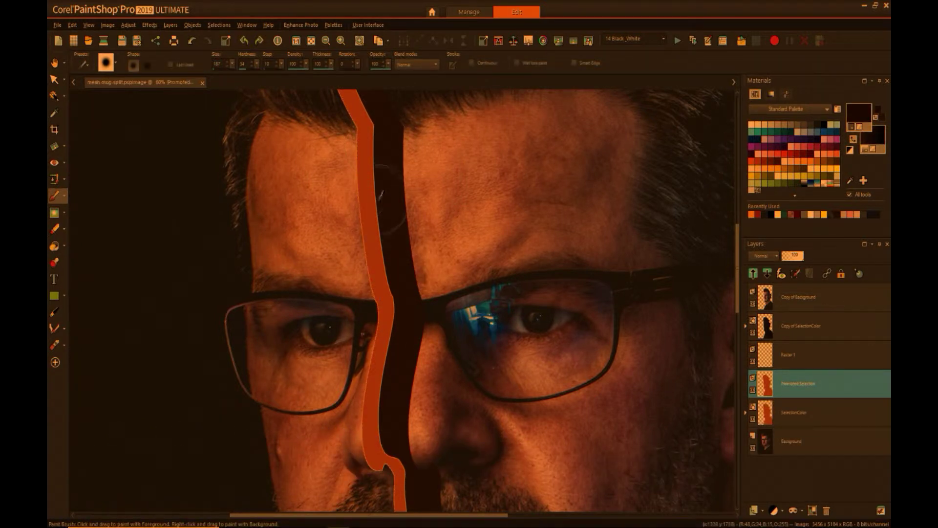
left_click(762, 256)
left_click(815, 418)
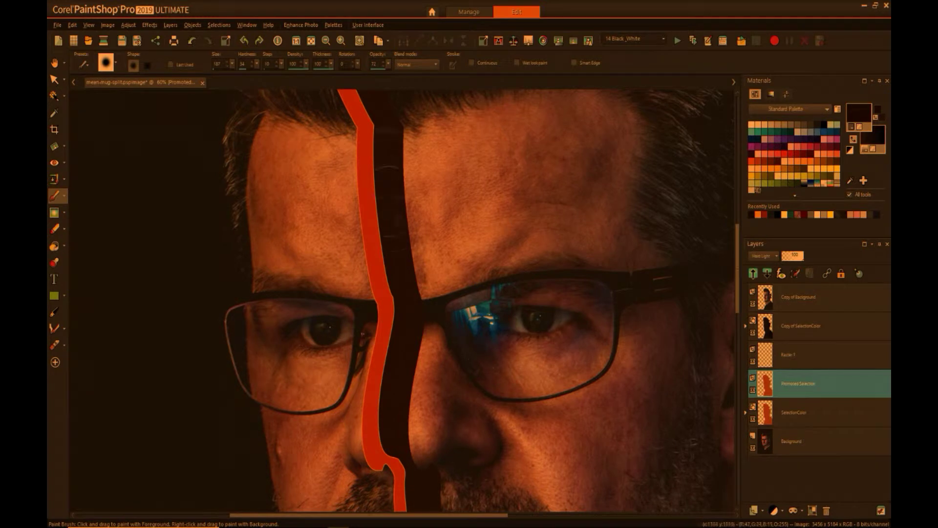
- Lower the brush opacity to about 58 and pick the Promoted Selection layer's delete option
left_click(381, 70)
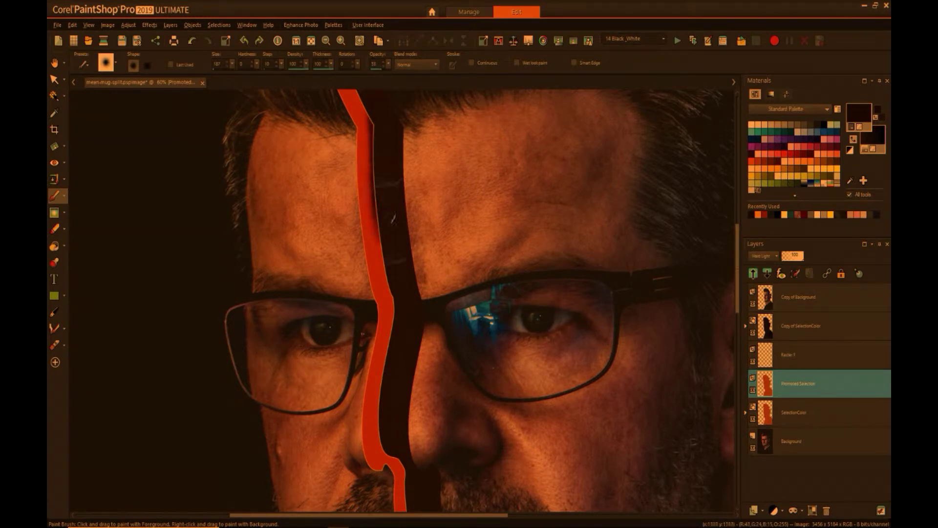
scroll(124, 172, "down", 3)
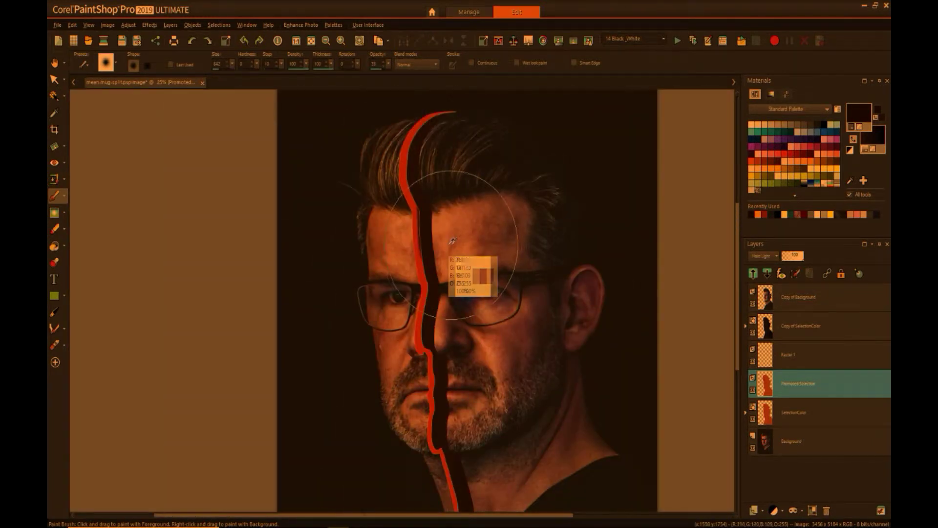
left_click(54, 97)
right_click(801, 385)
left_click(809, 460)
- Delete the Promoted Selection layer, activate Raster 1, and set the Paint Brush to size 500
left_click(446, 285)
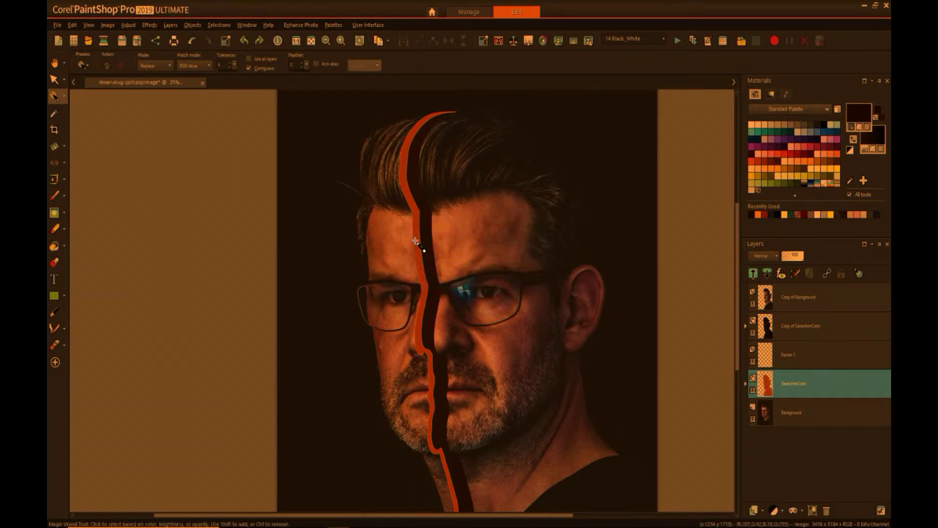
left_click(787, 355)
scroll(400, 250, "up", 2)
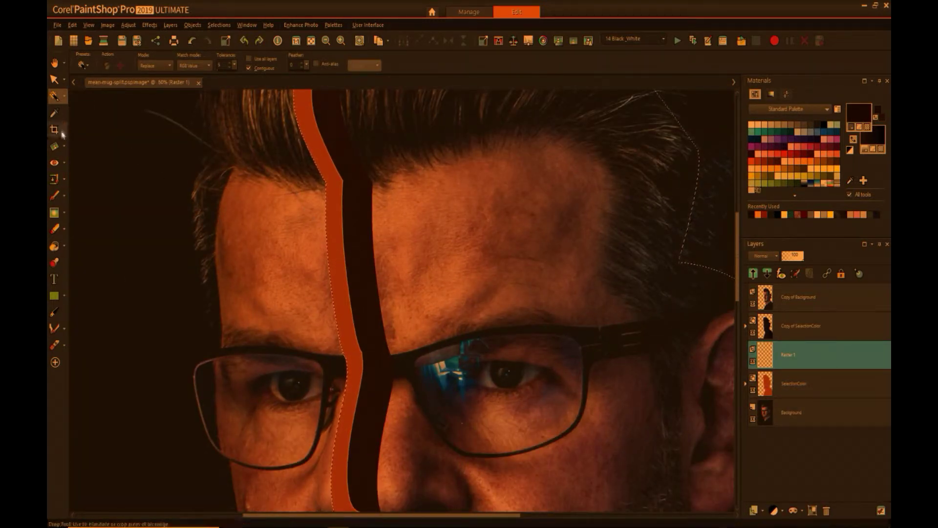
left_click(54, 196)
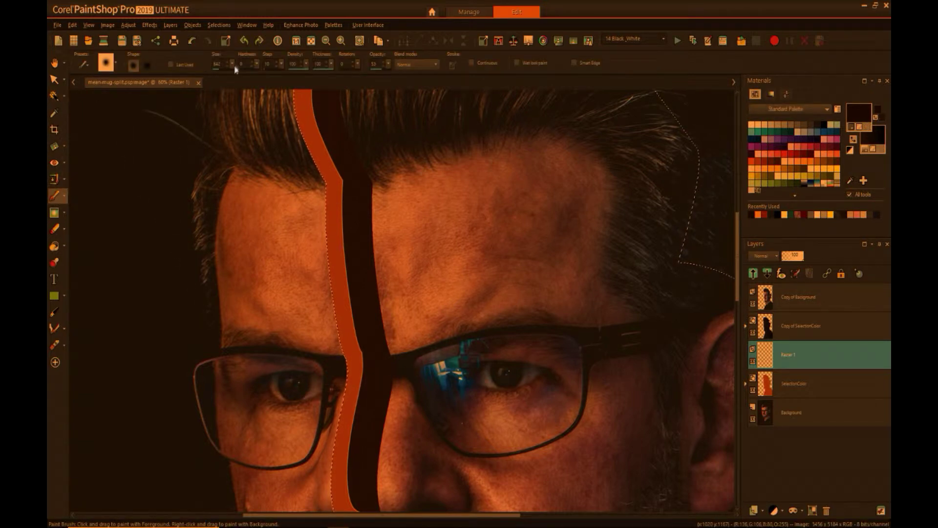
left_click_drag(232, 65, 225, 74)
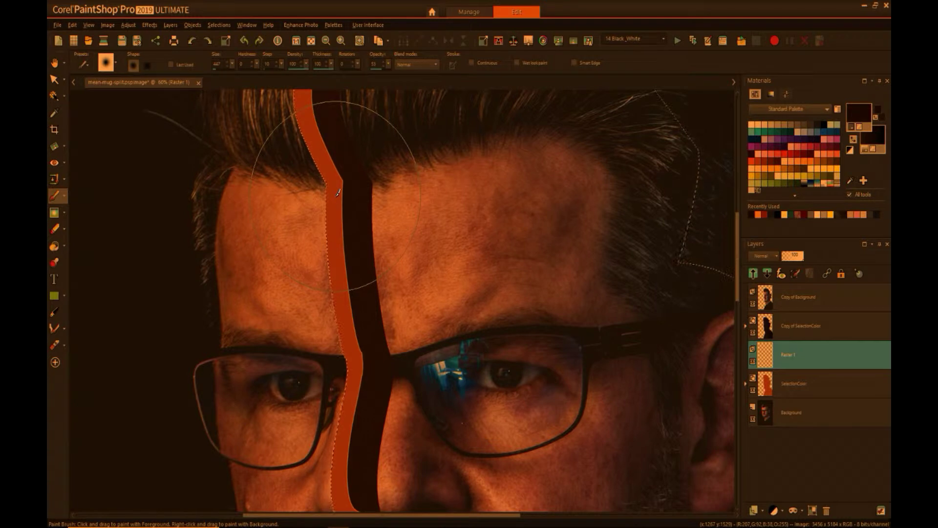
left_click_drag(234, 68, 241, 65)
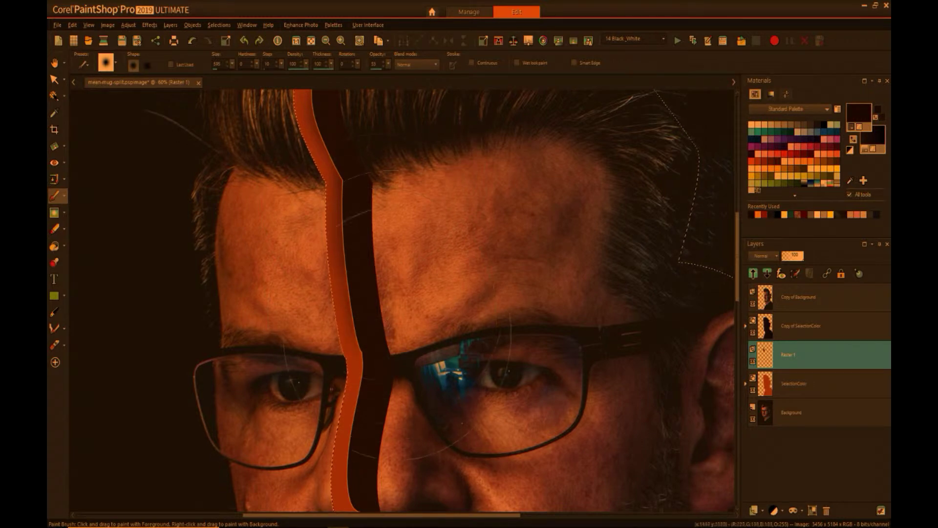
scroll(379, 317, "down", 1)
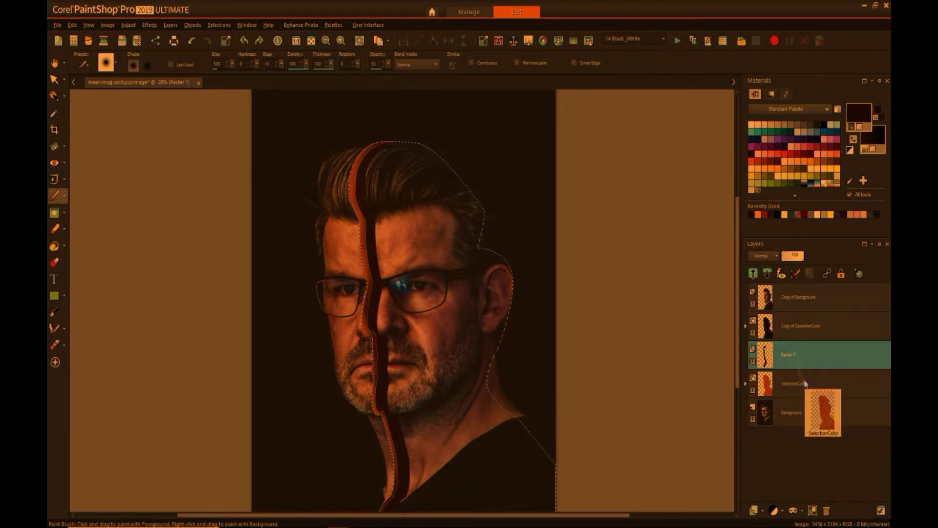
- Pick the Copy of SelectionColor layer and pan around the view
left_click(802, 326)
left_click(54, 80)
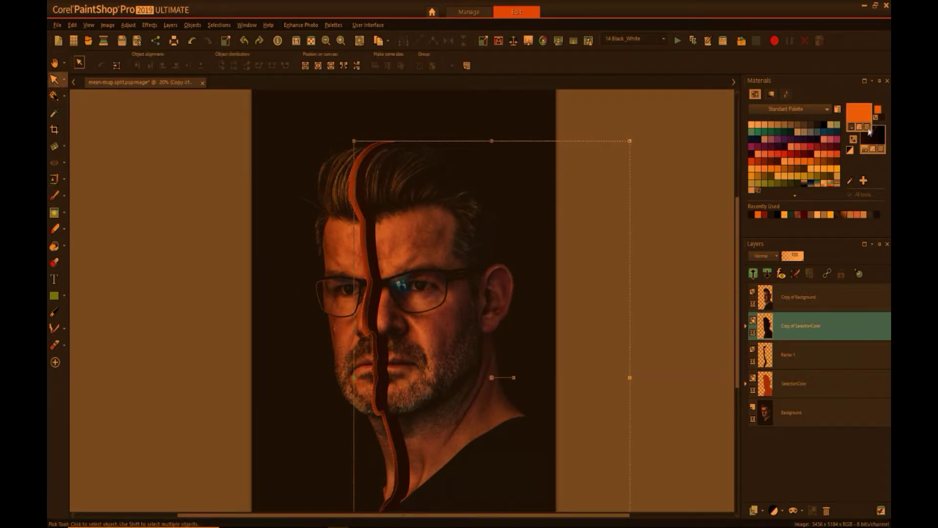
key("a")
scroll(384, 244, "down", 1)
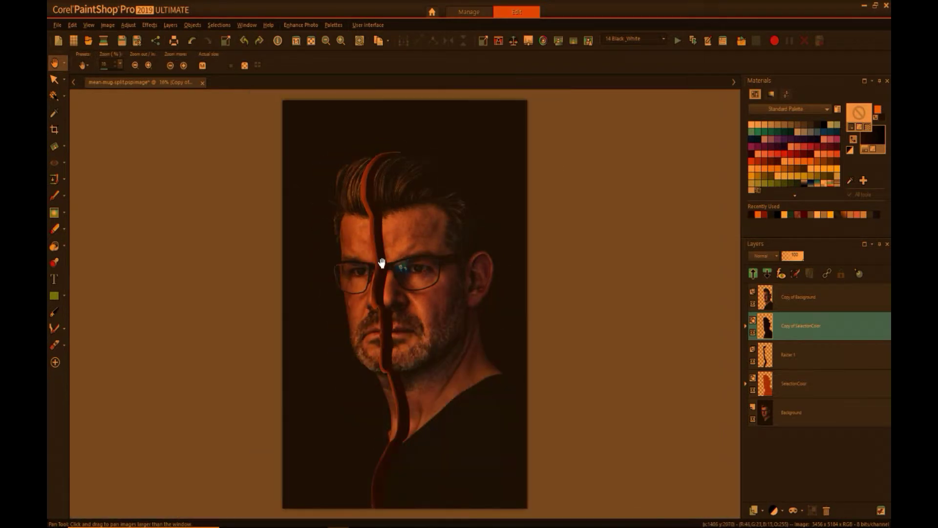
scroll(382, 263, "up", 1)
- Reselect the head area on SelectionColor, then set a dark brown size-335 brush on Raster 1
left_click(55, 96)
left_click(794, 384)
left_click(342, 191)
left_click(786, 356)
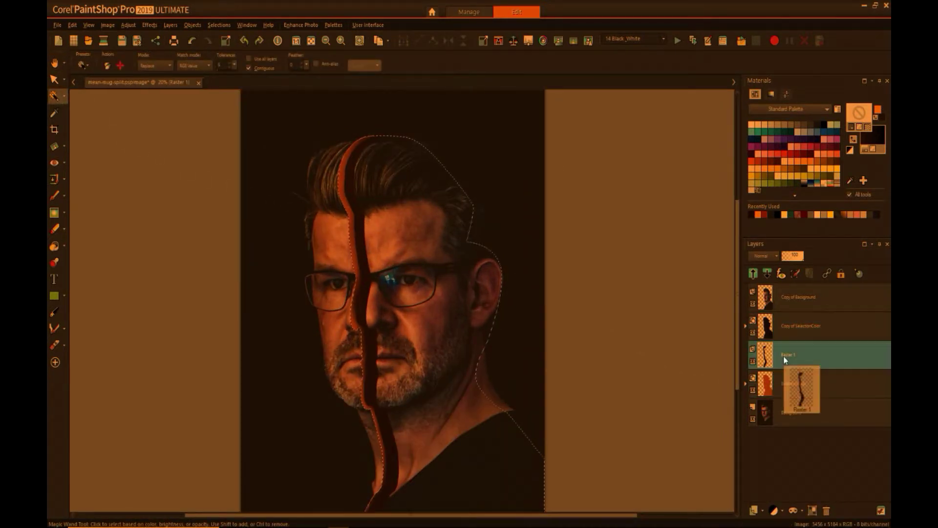
left_click(55, 196)
key("b")
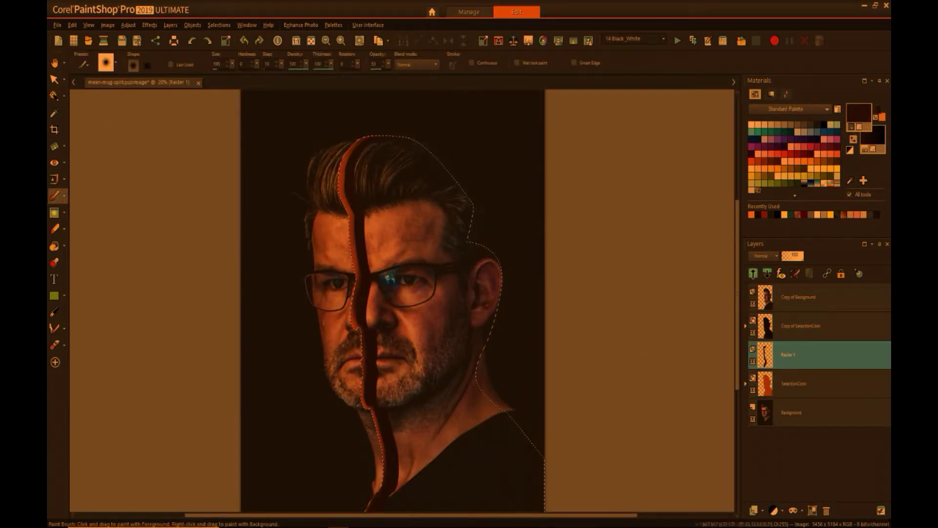
left_click_drag(232, 64, 210, 74)
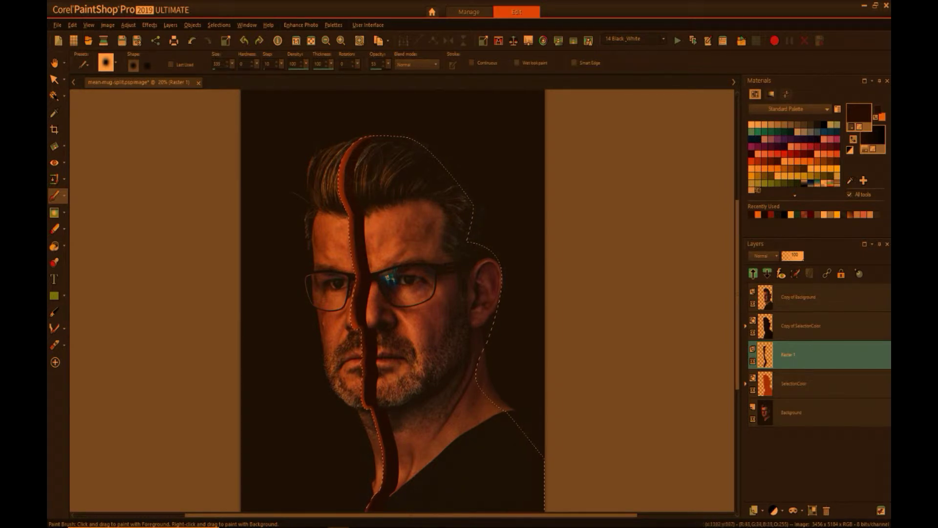
- Toggle Raster 1's visibility off and on to compare the darkened strip
left_click(57, 96)
scroll(419, 303, "down", 1)
scroll(441, 200, "up", 1)
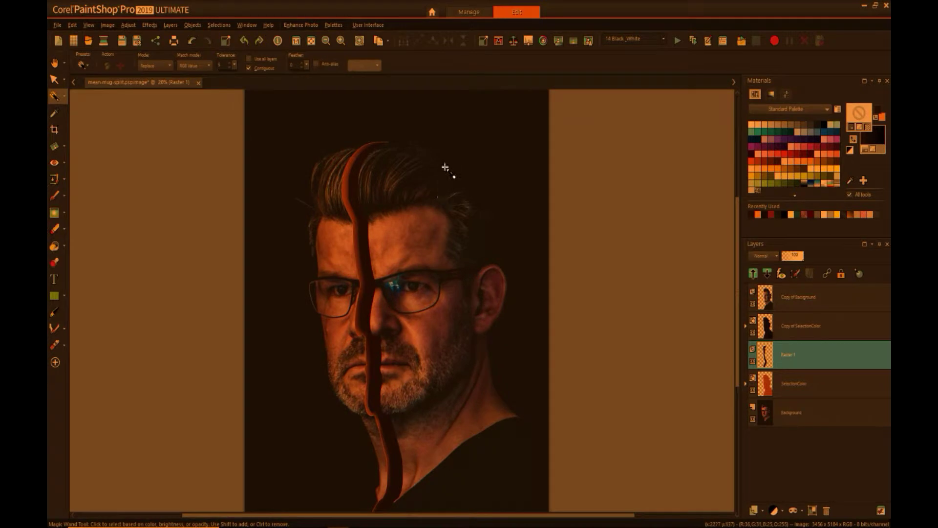
left_click(54, 79)
left_click(821, 384)
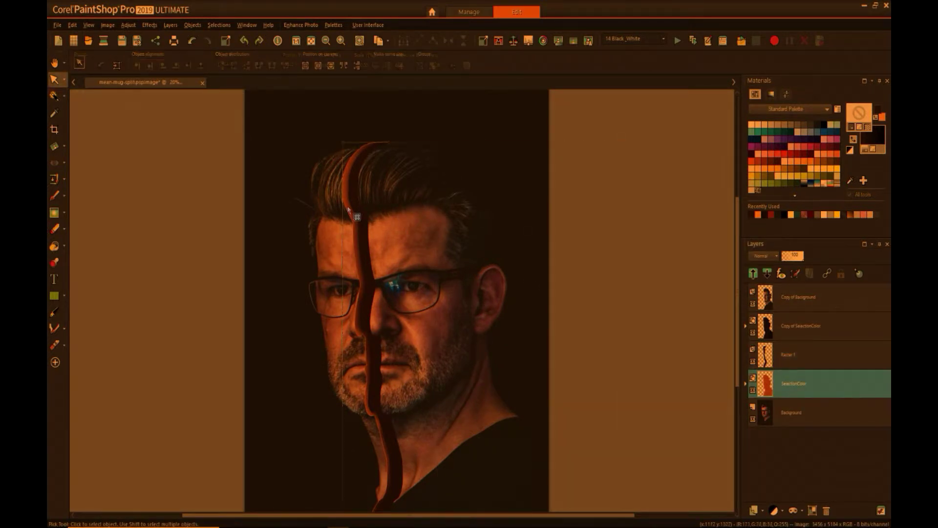
left_click(753, 361)
left_click(753, 362)
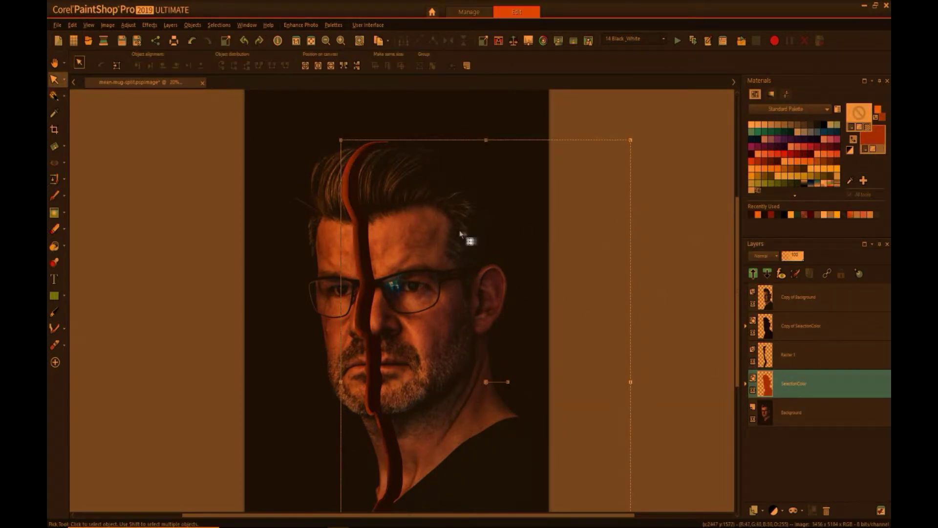
- Select Raster 1, adjust the brush size, and switch to the Eraser tool
left_click(54, 345)
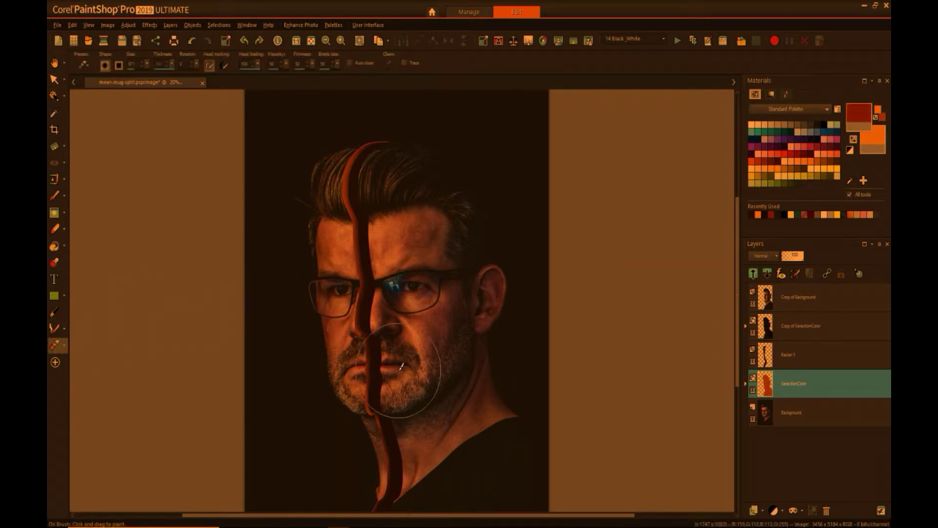
left_click(811, 355)
left_click_drag(147, 64, 297, 76)
left_click(54, 229)
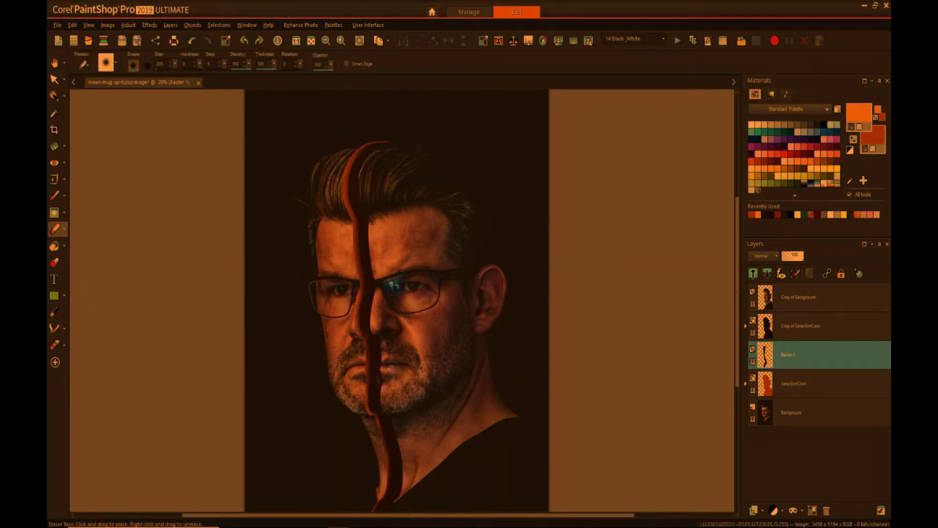
- Rename the Background layer to IceCold
scroll(530, 209, "down", 1)
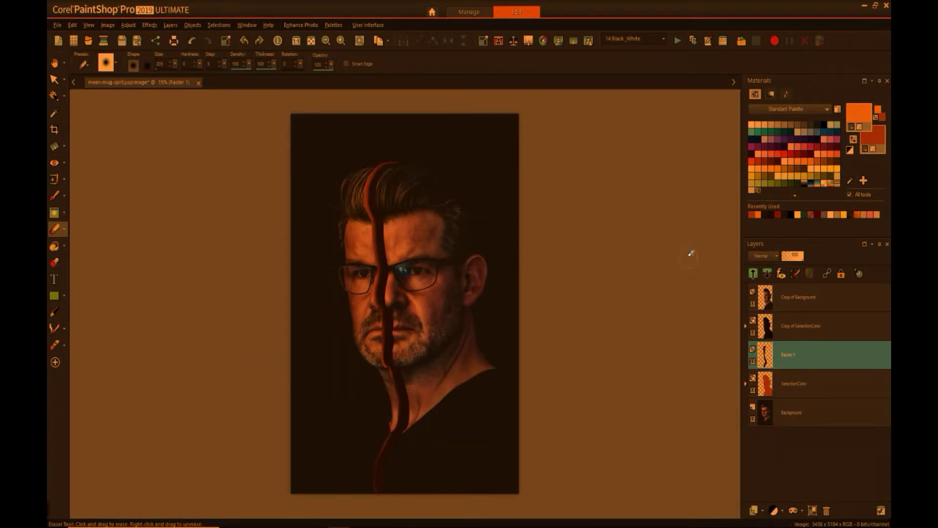
left_click(791, 415)
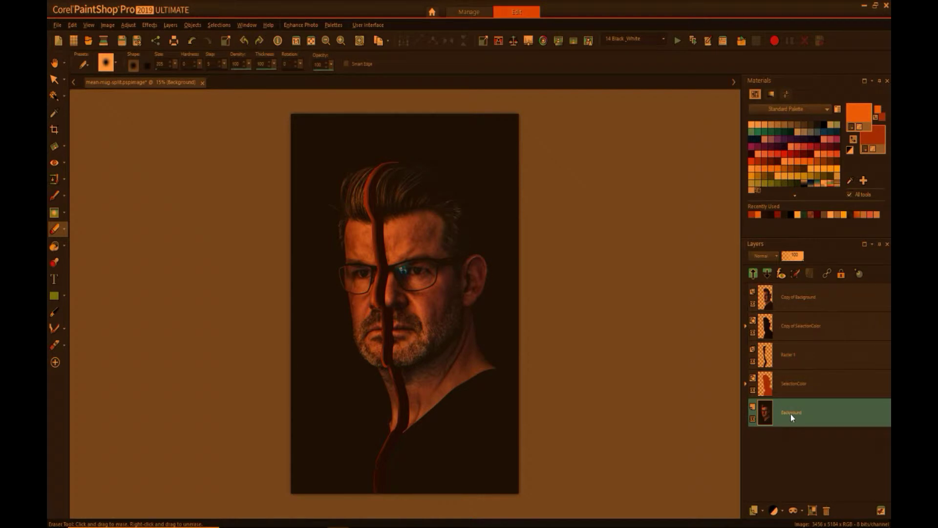
right_click(792, 415)
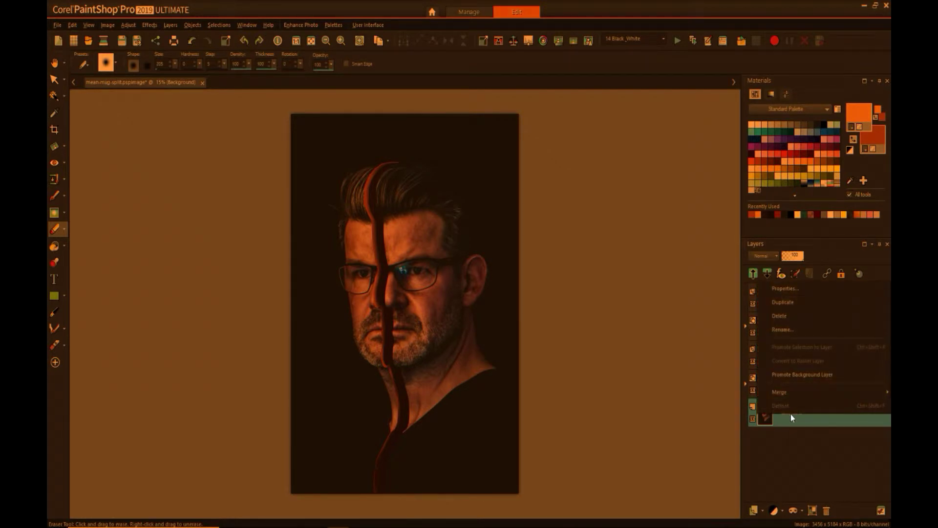
left_click(801, 335)
type("Left")
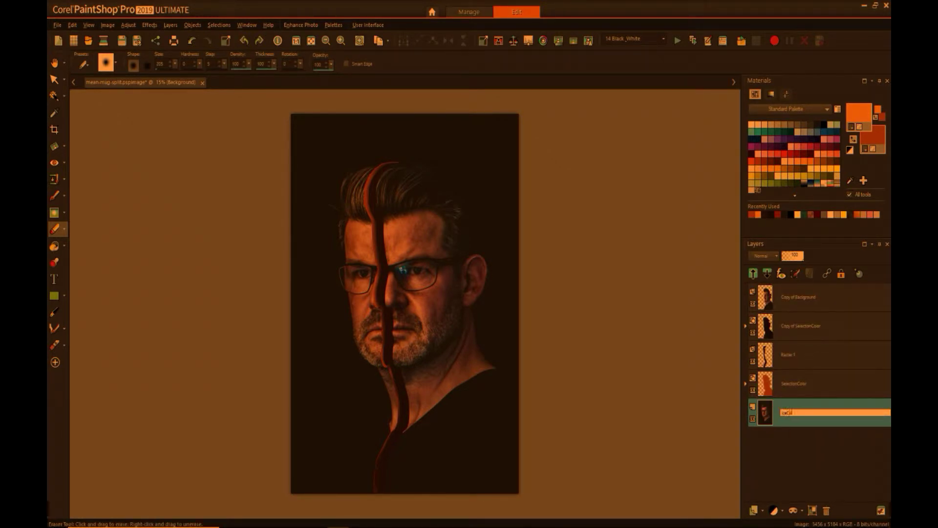
key("Return")
- Rename Copy of Background to FlamingHot, then select the IceCold layer
left_click(797, 297)
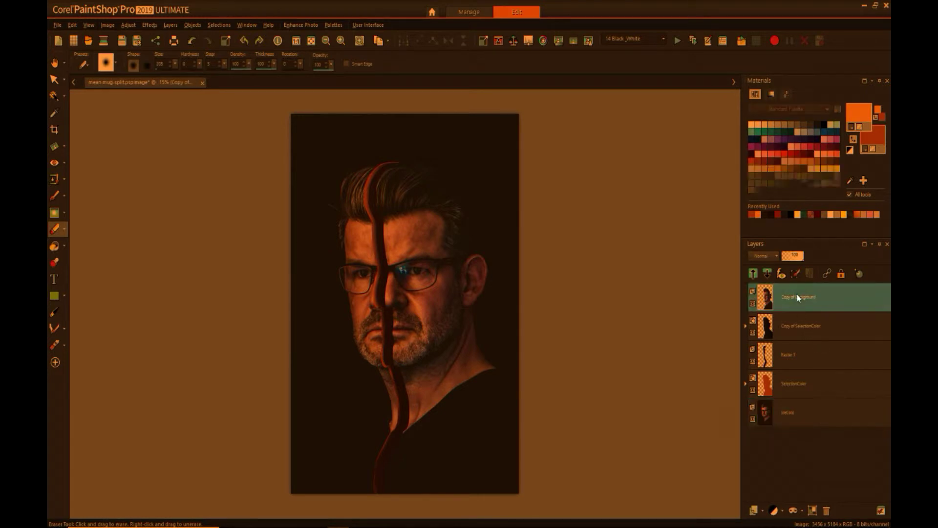
right_click(797, 297)
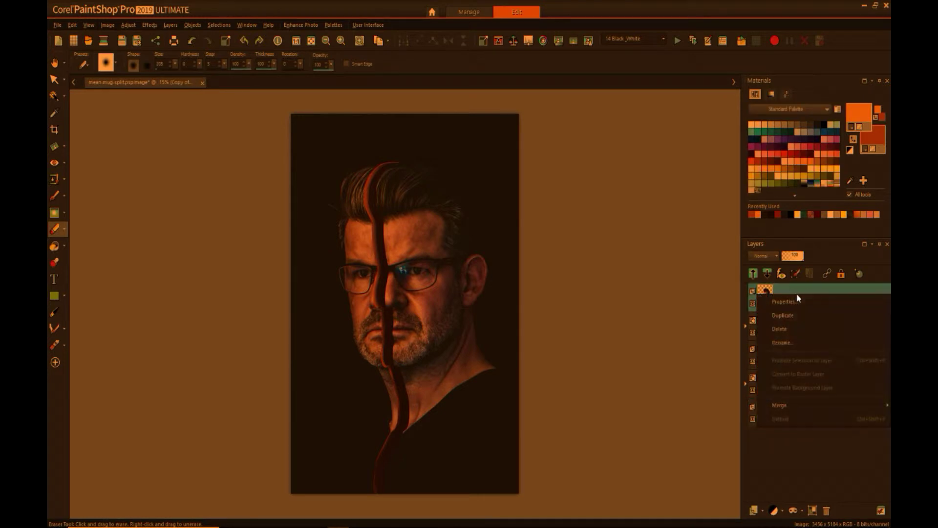
left_click(798, 342)
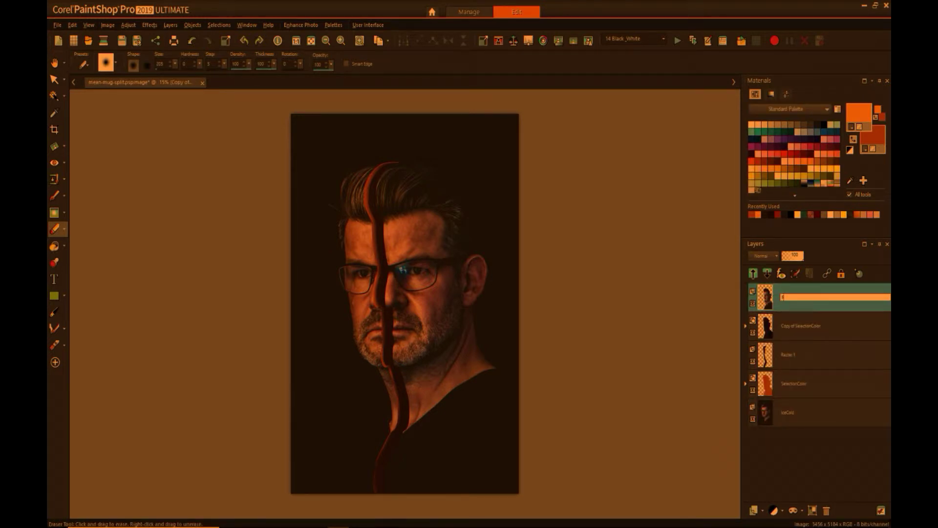
key("Return")
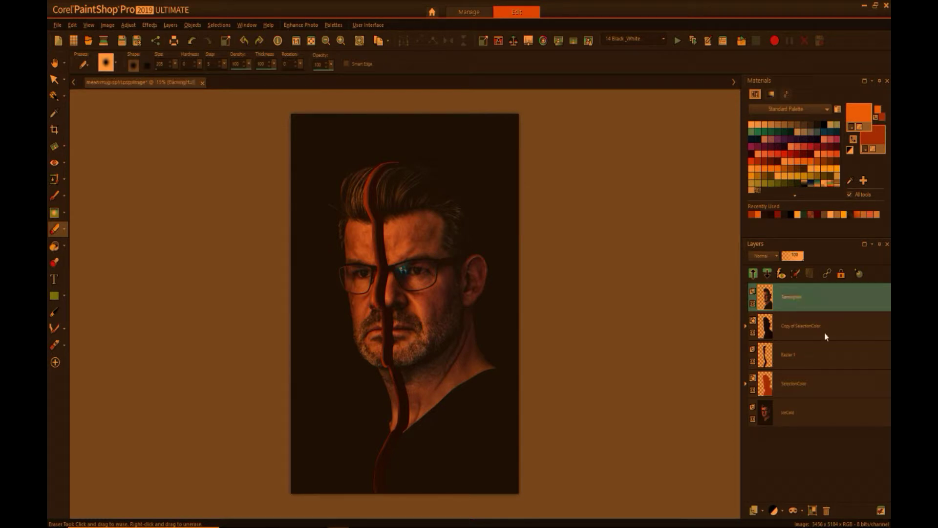
left_click(780, 416)
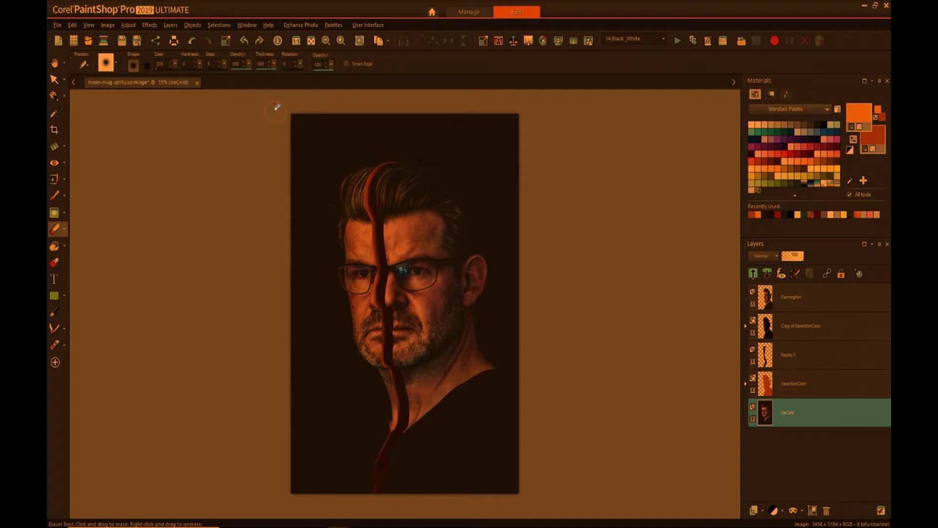
- Apply Colored Edges to IceCold with a white edge colour, luminance 31, blur 7, intensity 13
left_click(129, 26)
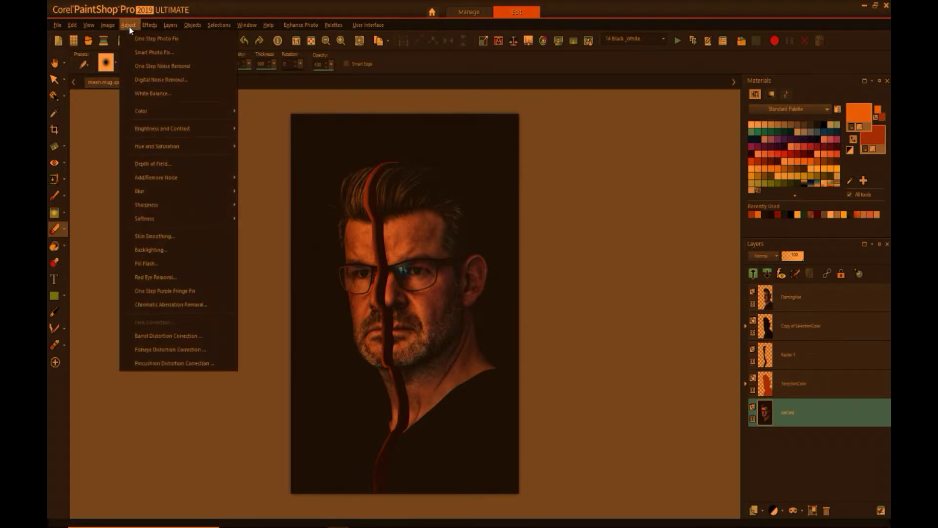
mouse_move(150, 28)
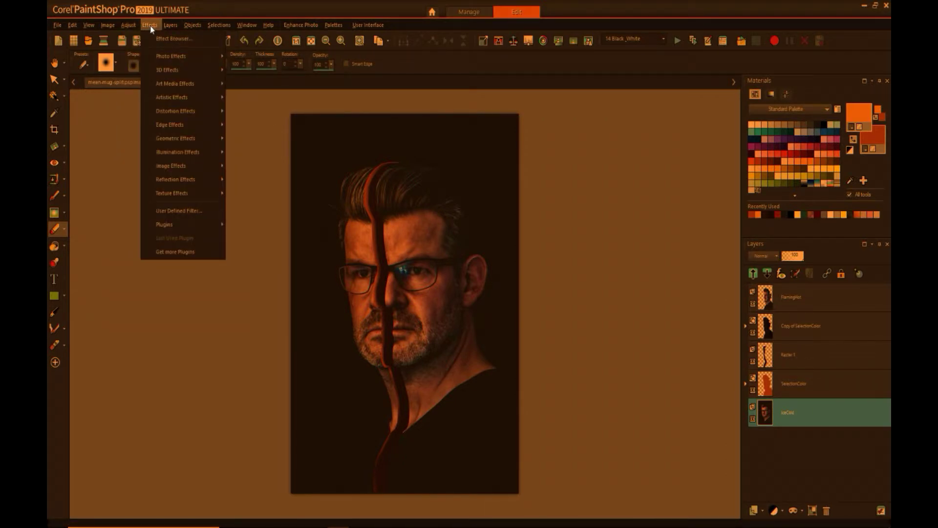
mouse_move(177, 84)
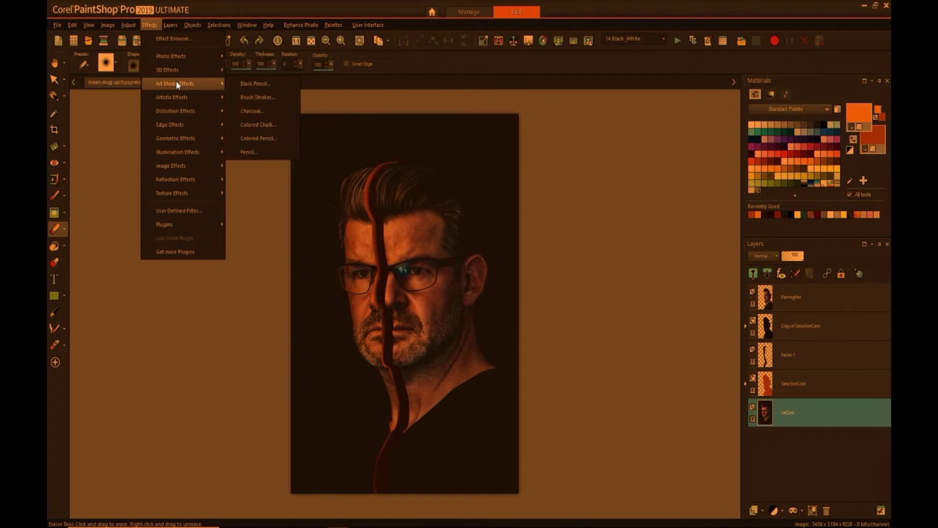
mouse_move(177, 126)
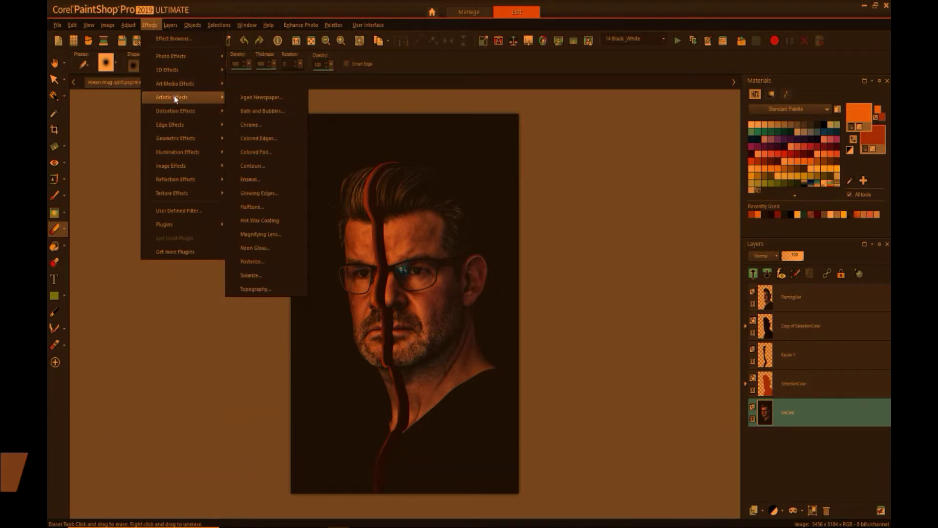
left_click(255, 139)
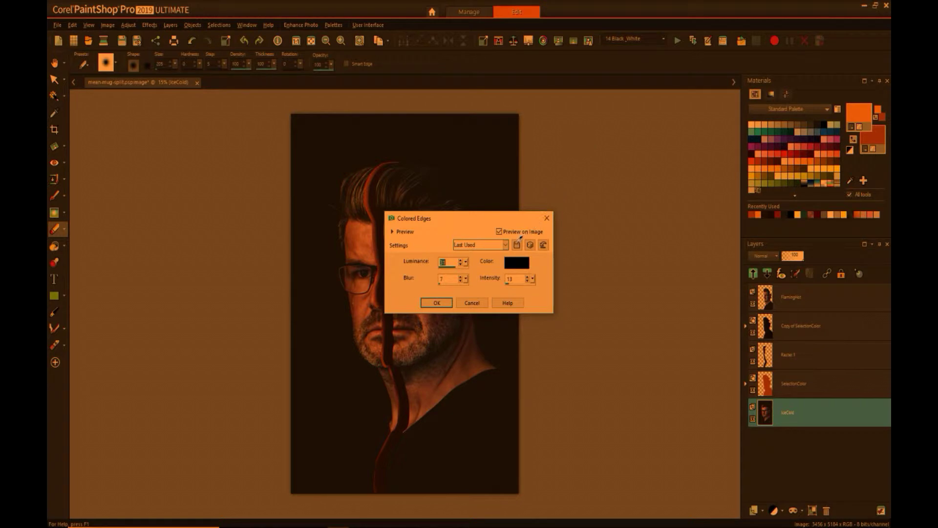
left_click_drag(494, 218, 605, 197)
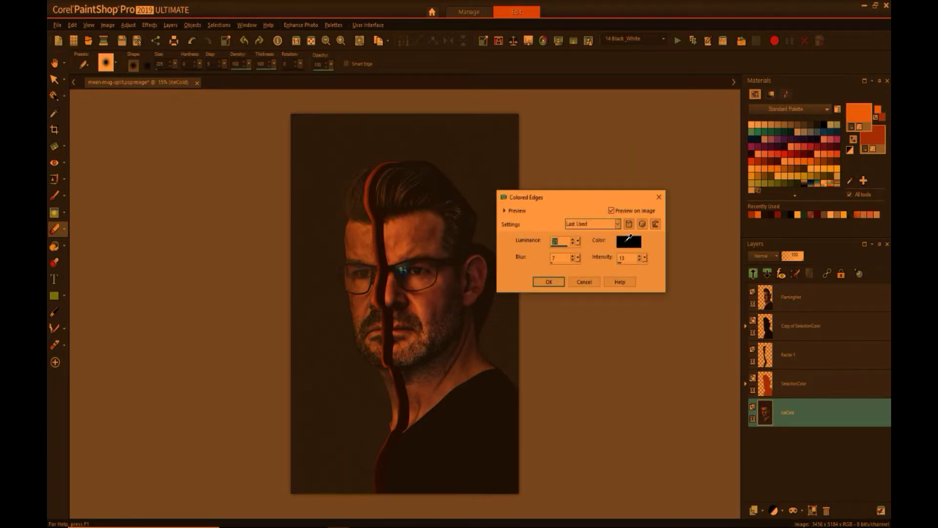
left_click(629, 239)
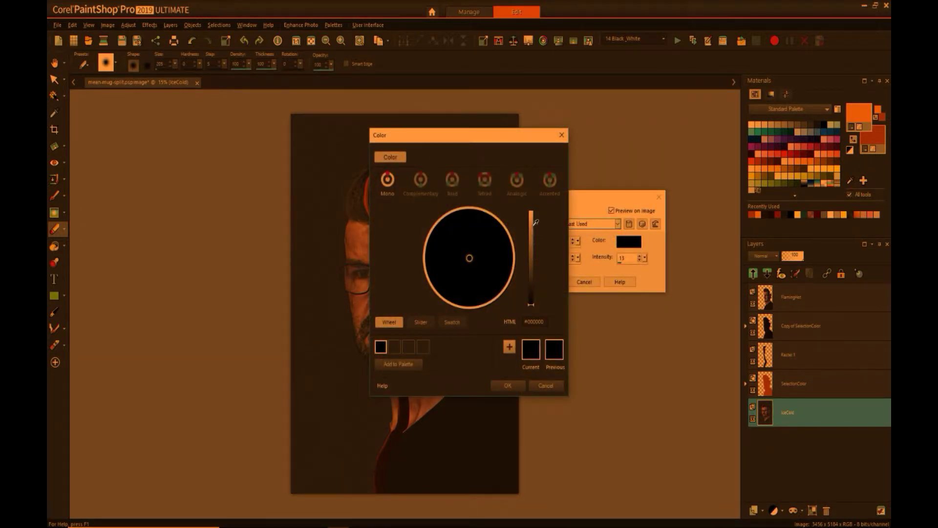
left_click_drag(535, 222, 534, 204)
left_click(508, 386)
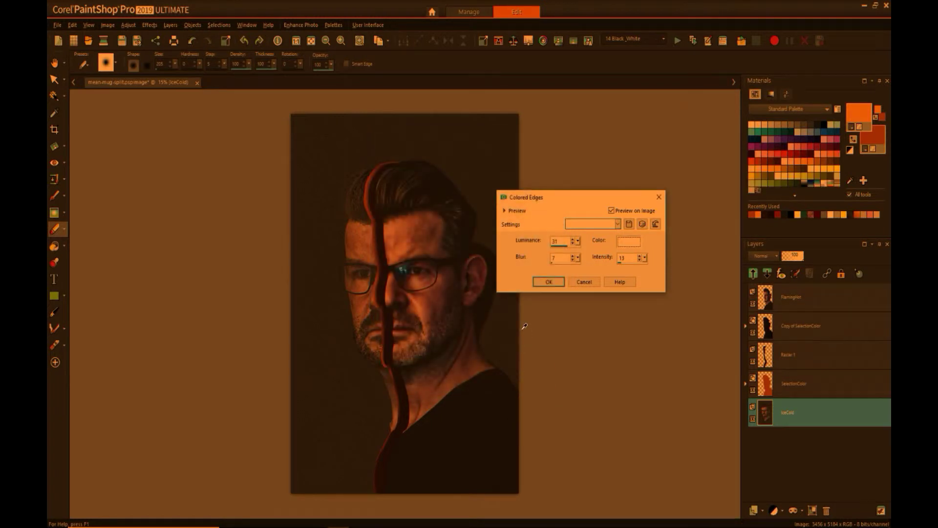
left_click(546, 282)
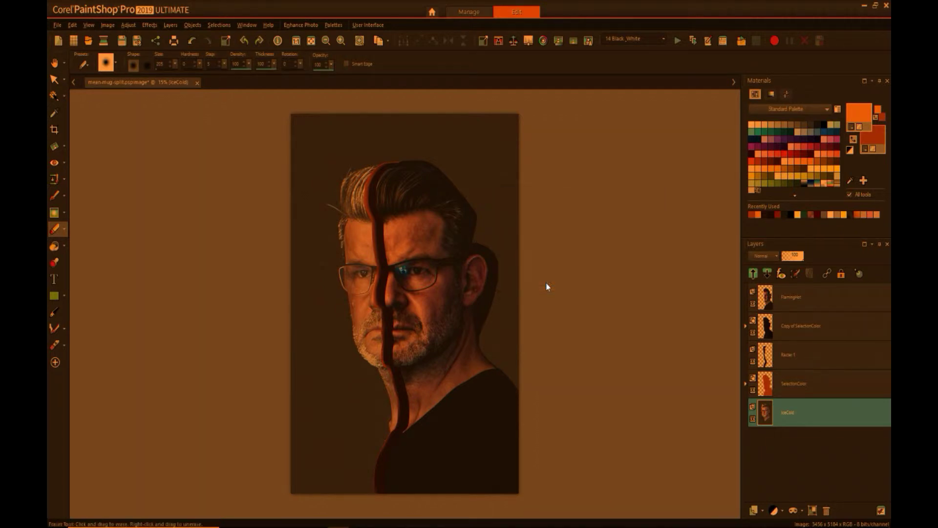
- Reset Levels and apply it to IceCold with black point 52 and midtone 154
left_click(128, 25)
mouse_move(169, 130)
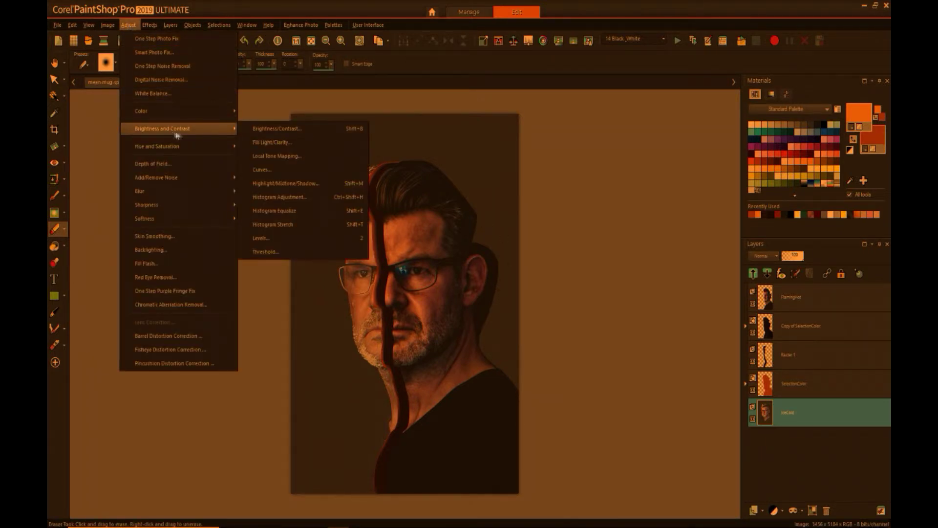
left_click(286, 238)
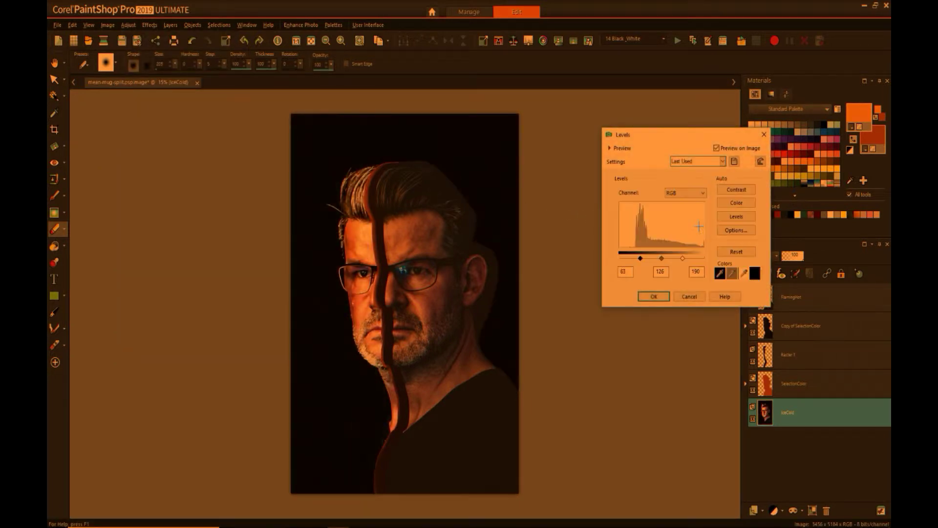
left_click(760, 161)
left_click_drag(621, 260, 635, 264)
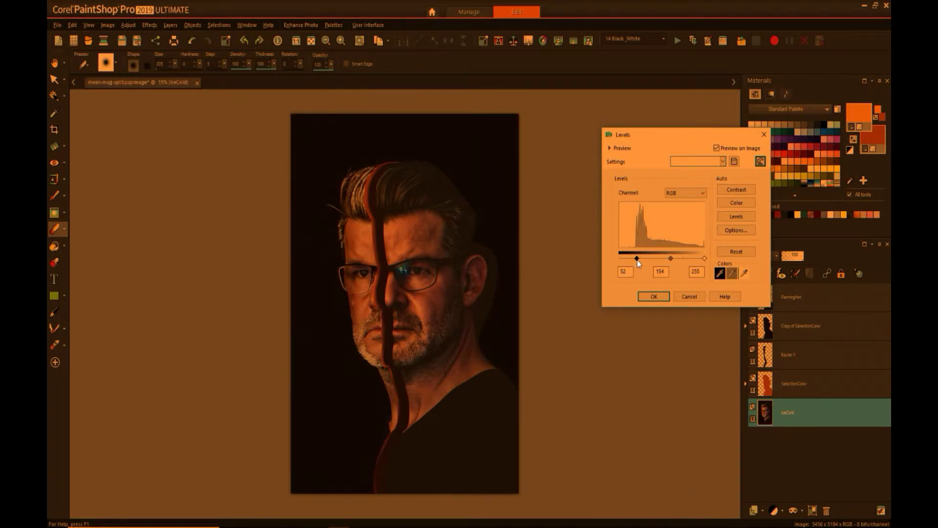
left_click(647, 296)
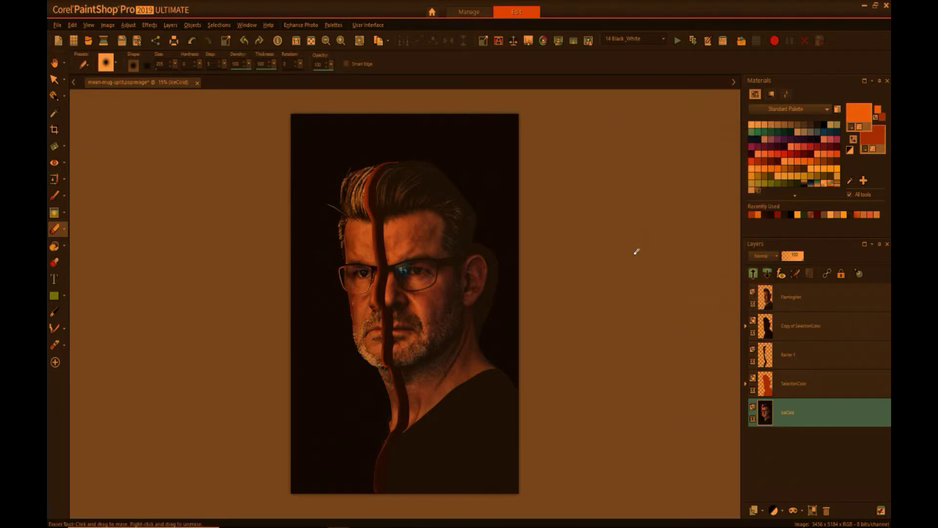
left_click(131, 25)
- Reduce IceCold's vibrancy strength to -39, then reopen the Adjust menu at Hue and Saturation
mouse_move(185, 152)
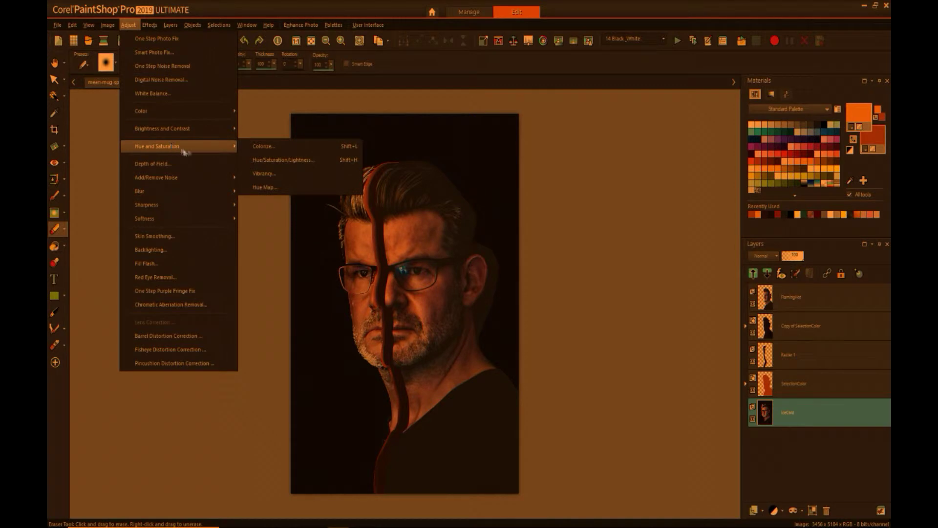
left_click(267, 179)
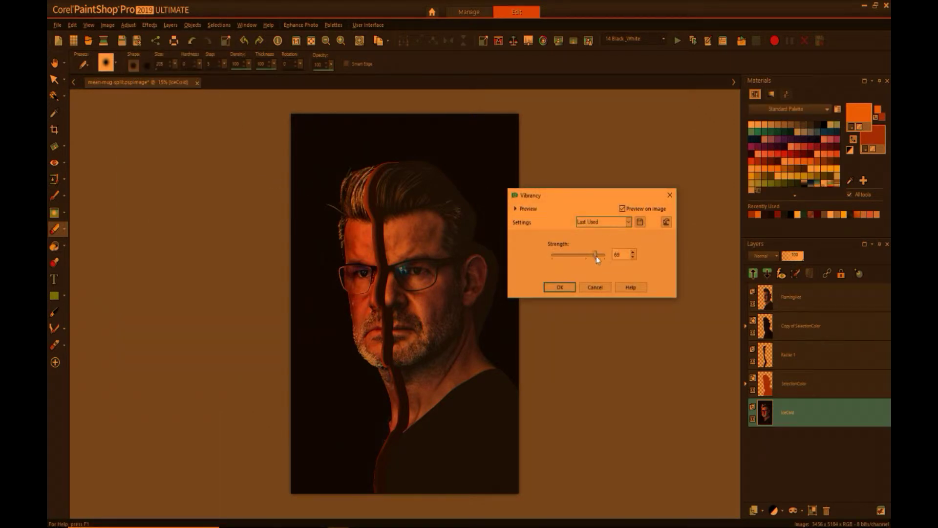
left_click_drag(596, 259, 574, 261)
left_click(559, 288)
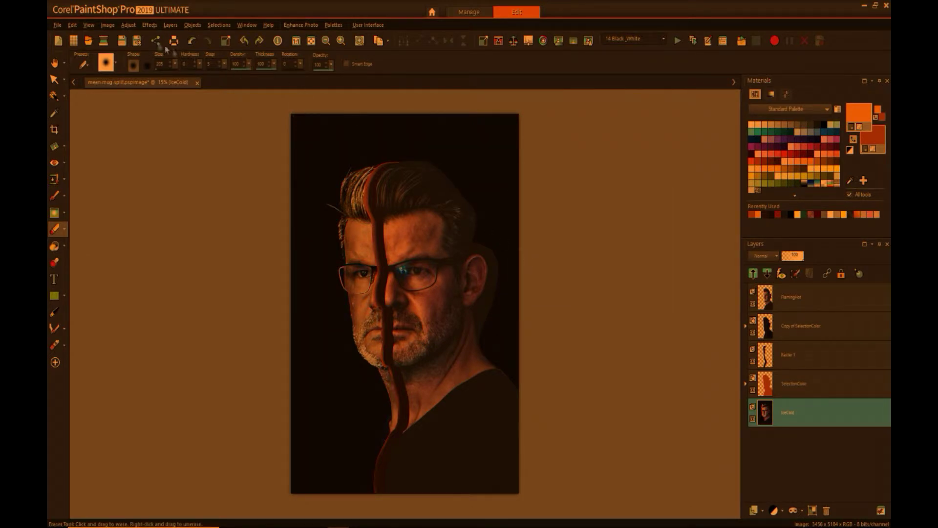
left_click(128, 25)
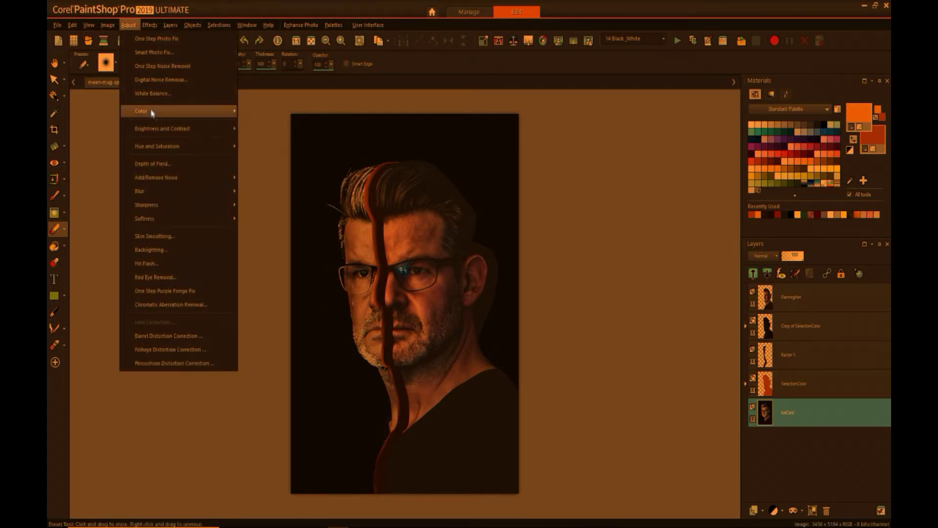
mouse_move(164, 147)
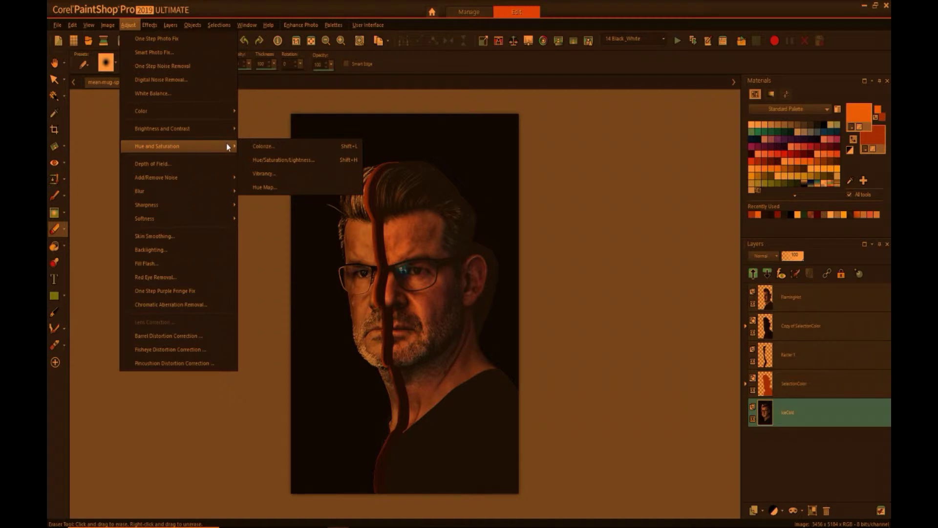
- Cool IceCold's white balance to temperature about 2899 with tint 17 via Advanced Options
left_click(173, 92)
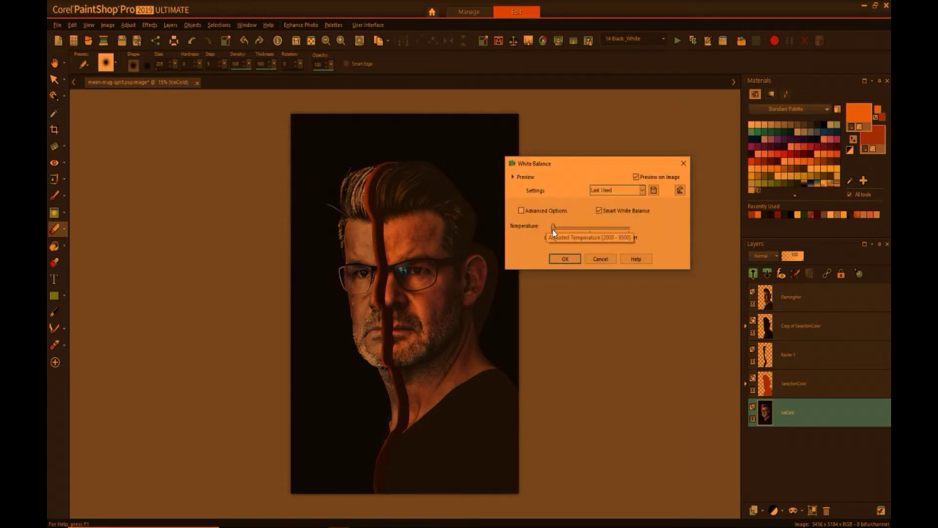
left_click(521, 210)
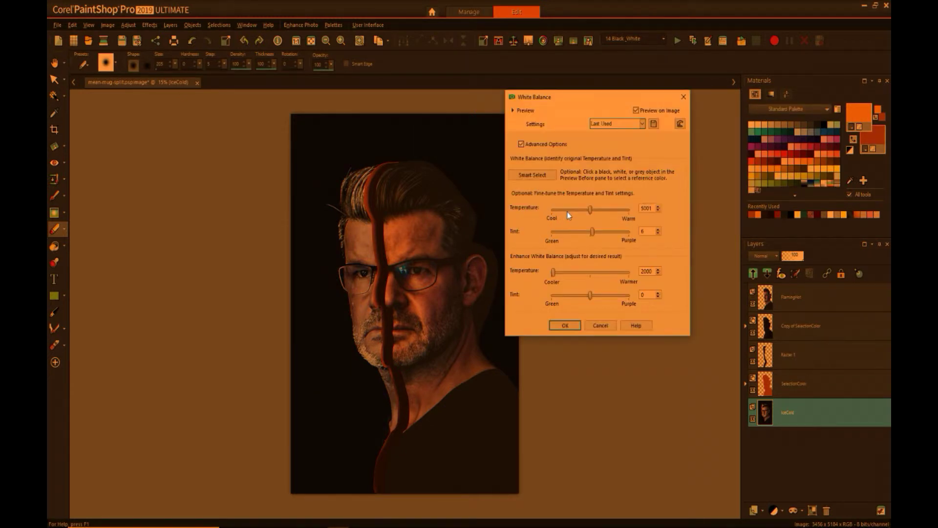
left_click_drag(590, 209, 551, 215)
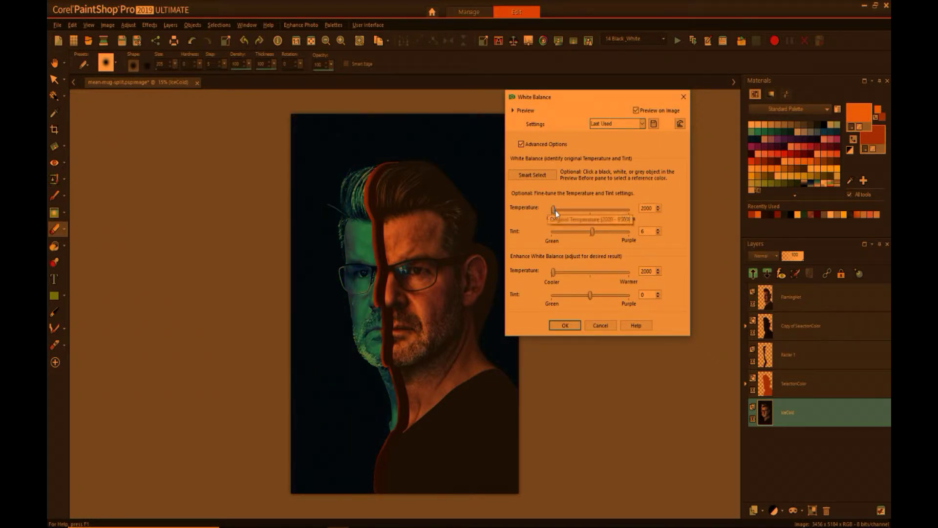
left_click_drag(554, 206, 568, 212)
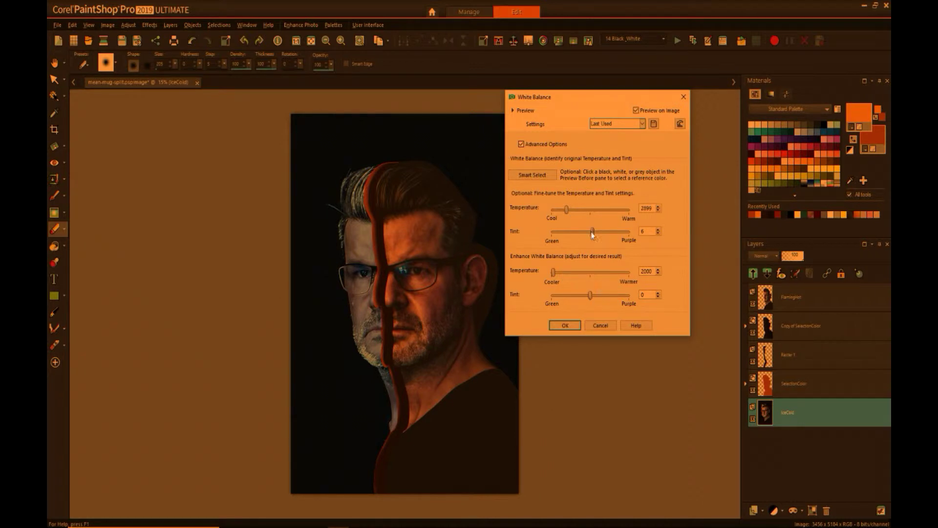
left_click_drag(586, 234, 590, 237)
left_click(569, 324)
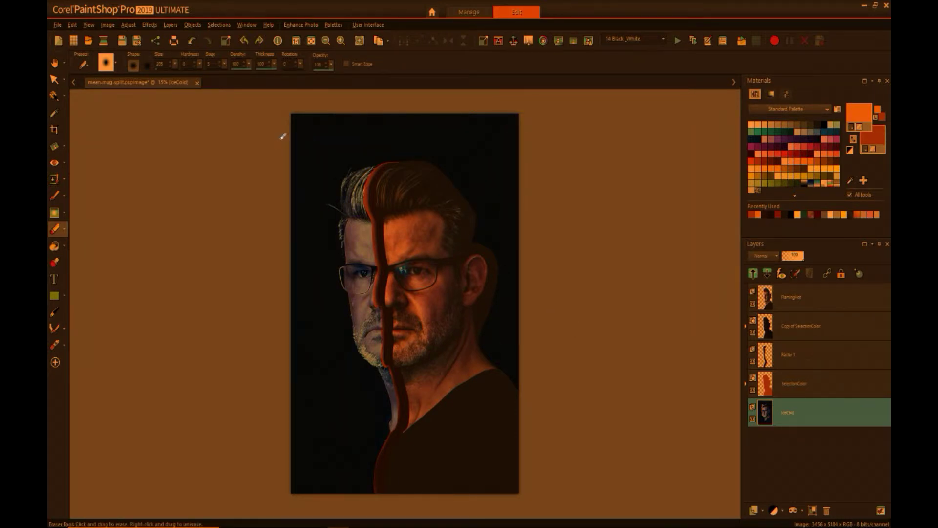
left_click(128, 25)
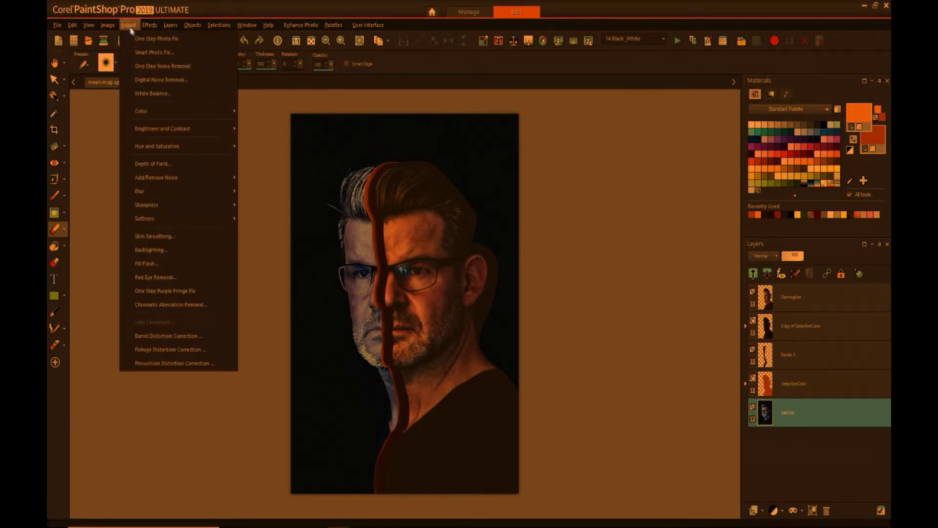
- Open the Vibrancy adjustment and dismiss it without changes
mouse_move(197, 147)
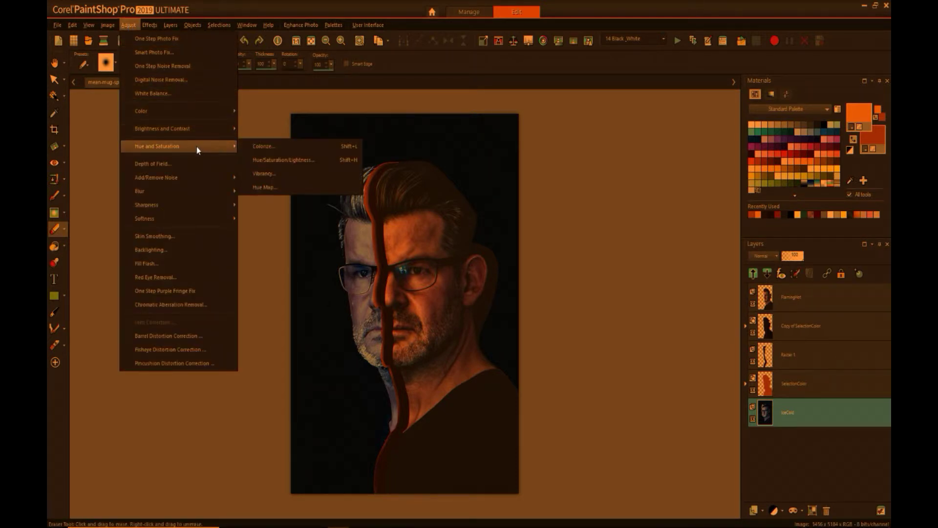
left_click(279, 174)
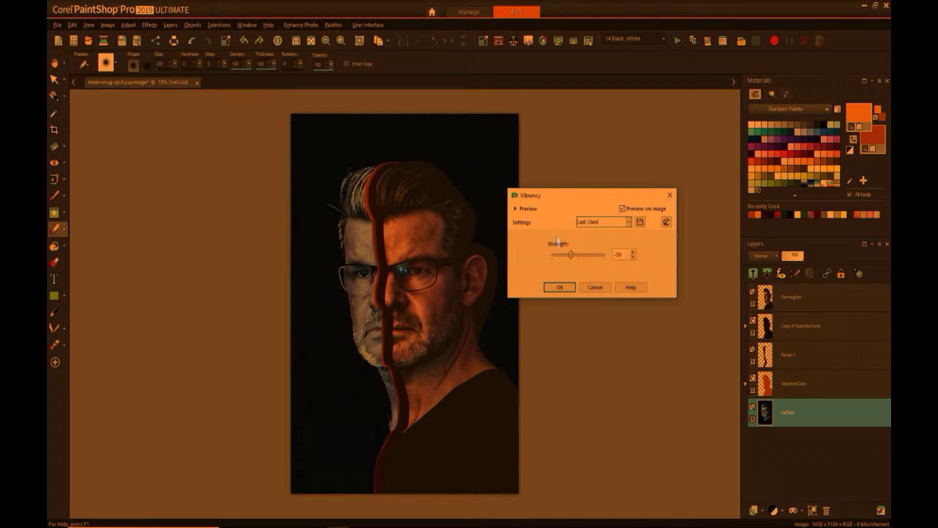
left_click(595, 288)
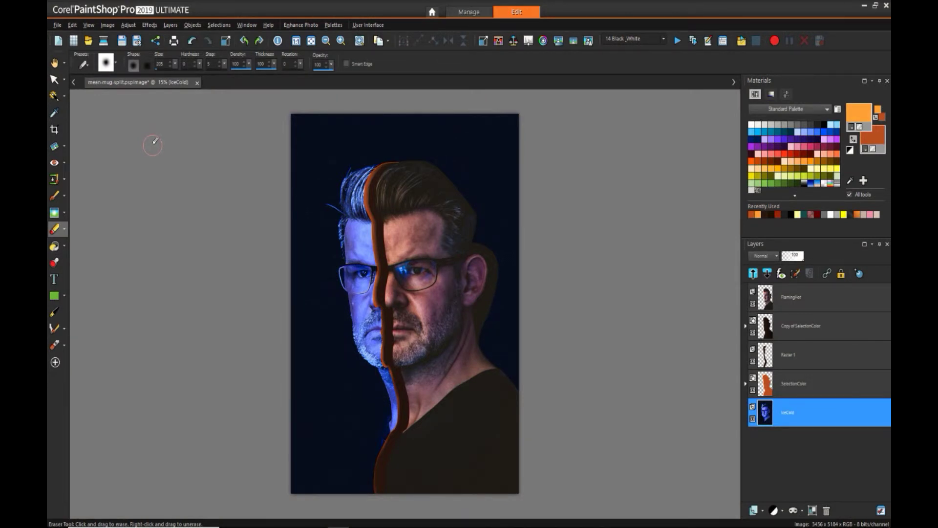
- Set IceCold's vibrancy strength to -42, then select the FlamingHot layer
left_click(126, 25)
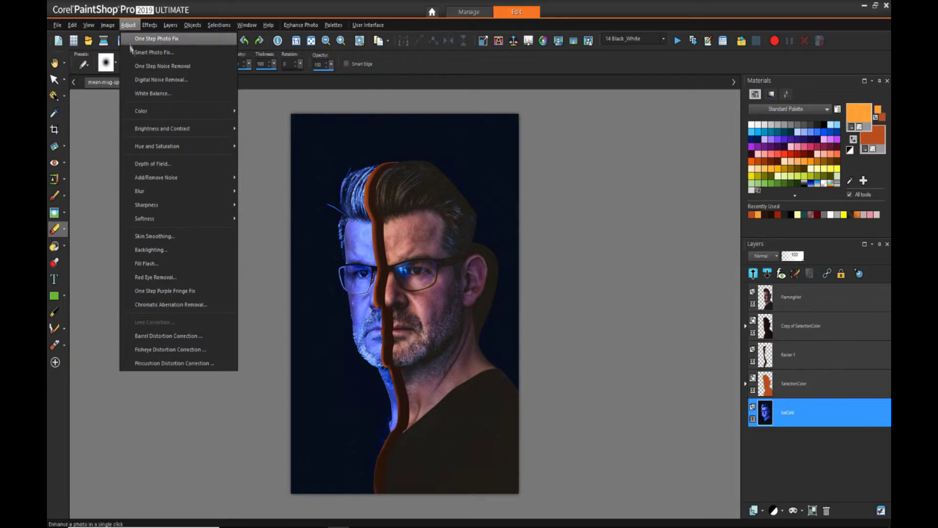
mouse_move(161, 147)
left_click(259, 177)
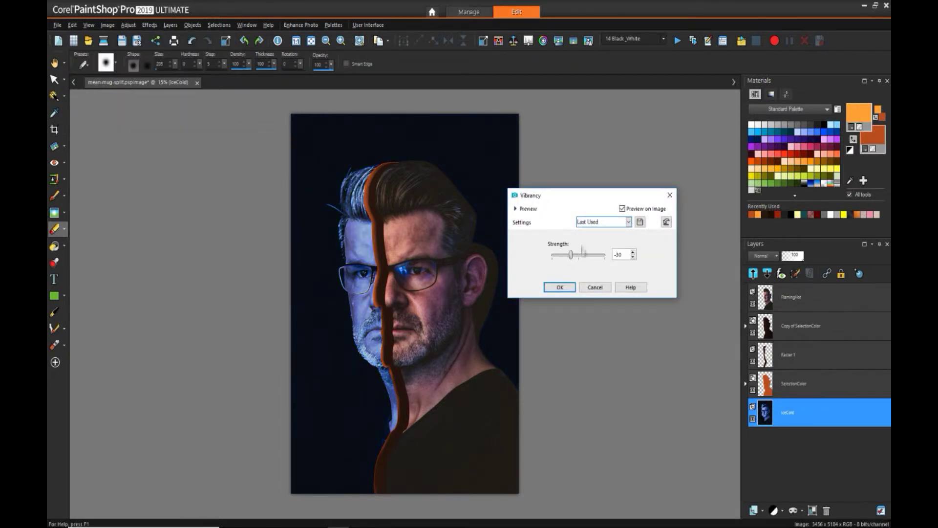
left_click_drag(571, 258, 568, 261)
left_click(560, 287)
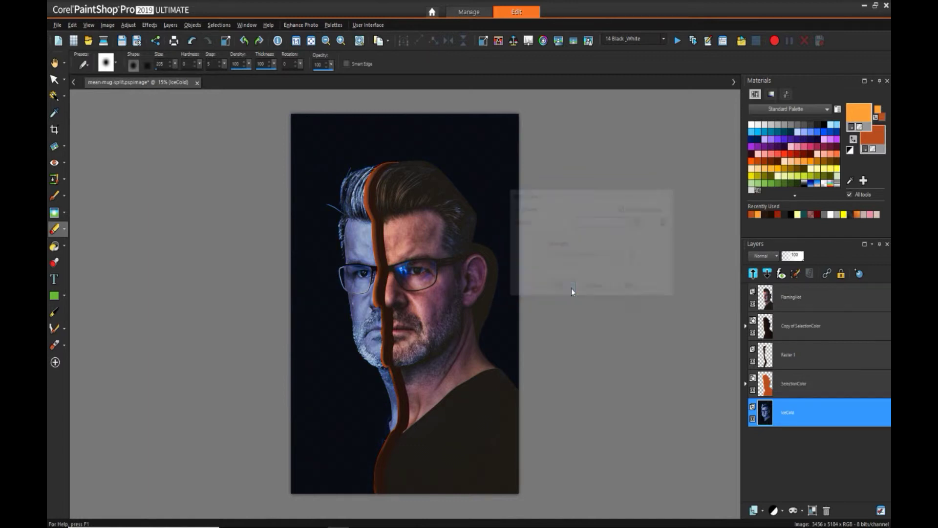
left_click(802, 299)
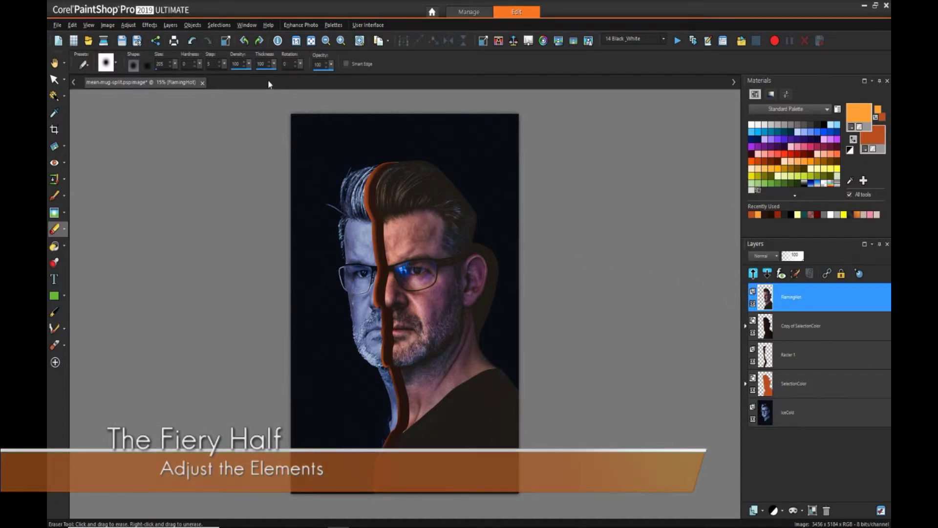
- Open Levels on the FlamingHot layer, reset it, and set the inputs to 30, 120 and 218
left_click(128, 25)
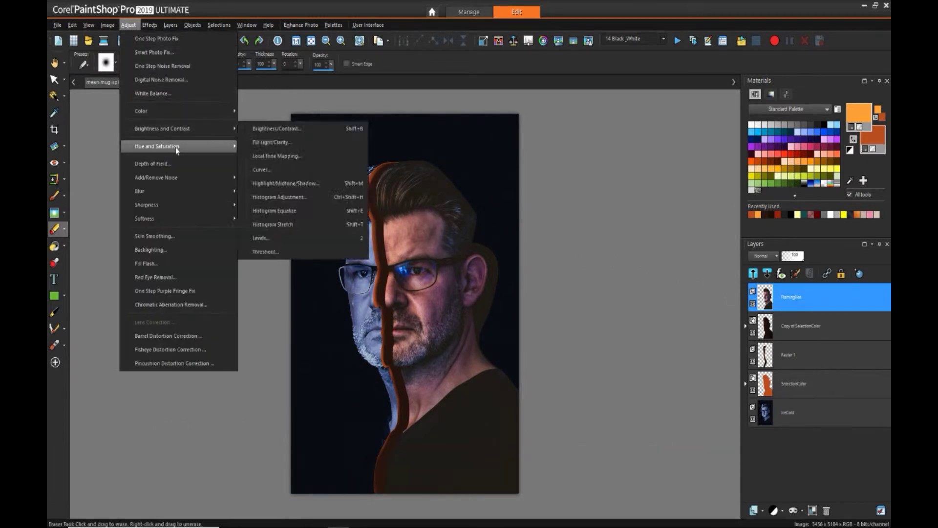
mouse_move(193, 133)
left_click(292, 238)
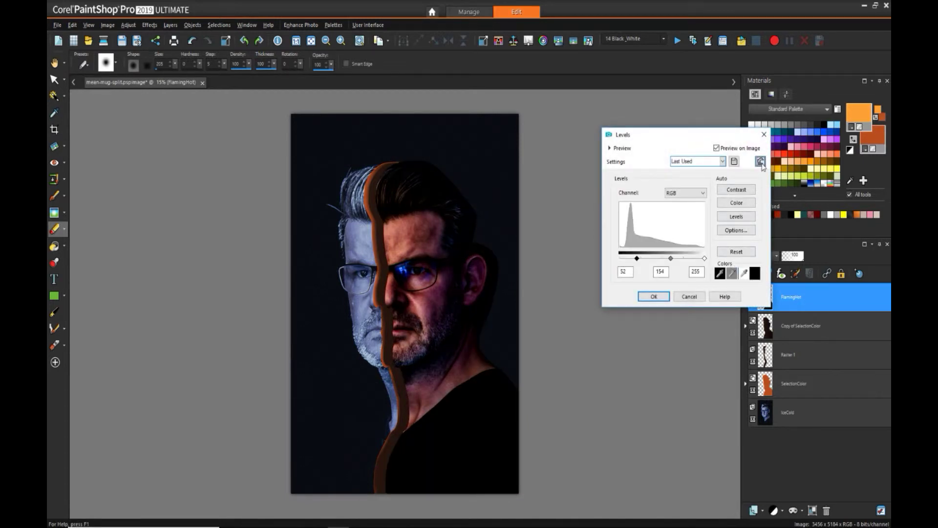
left_click(760, 162)
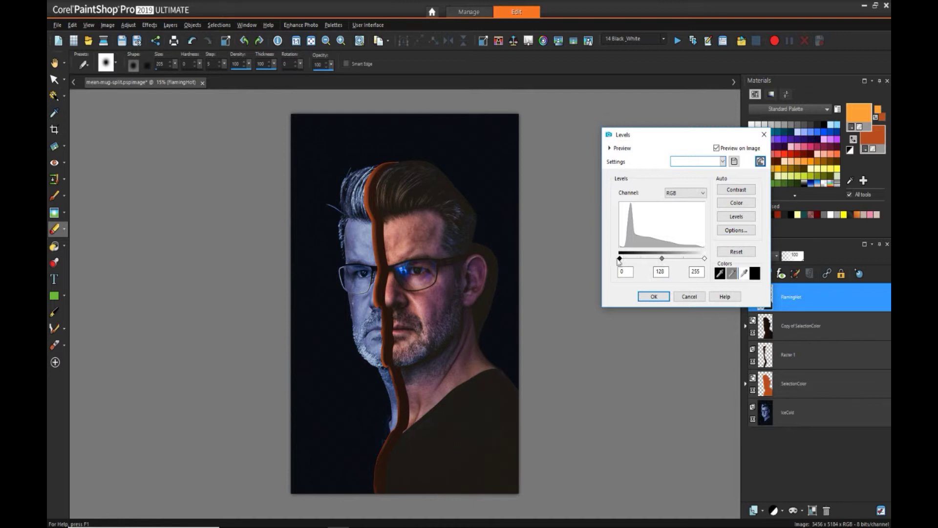
left_click_drag(620, 258, 634, 261)
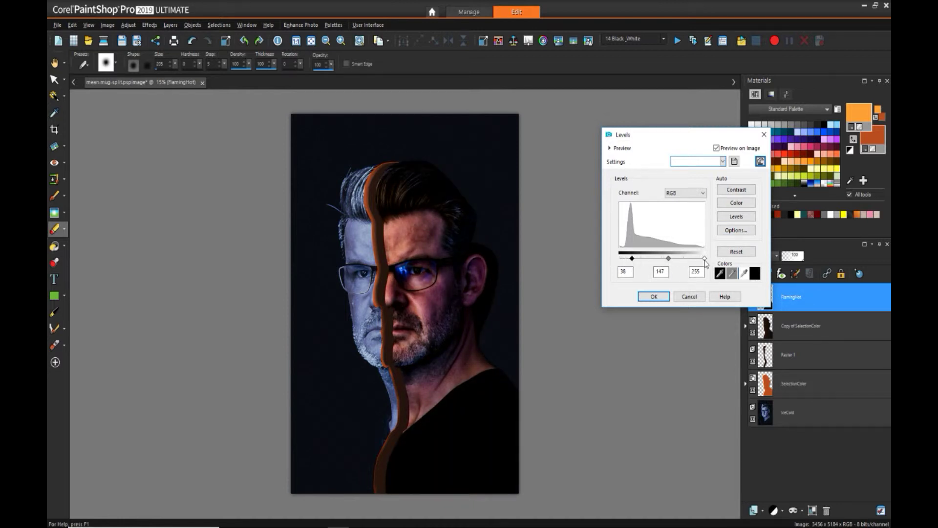
left_click_drag(702, 263, 693, 265)
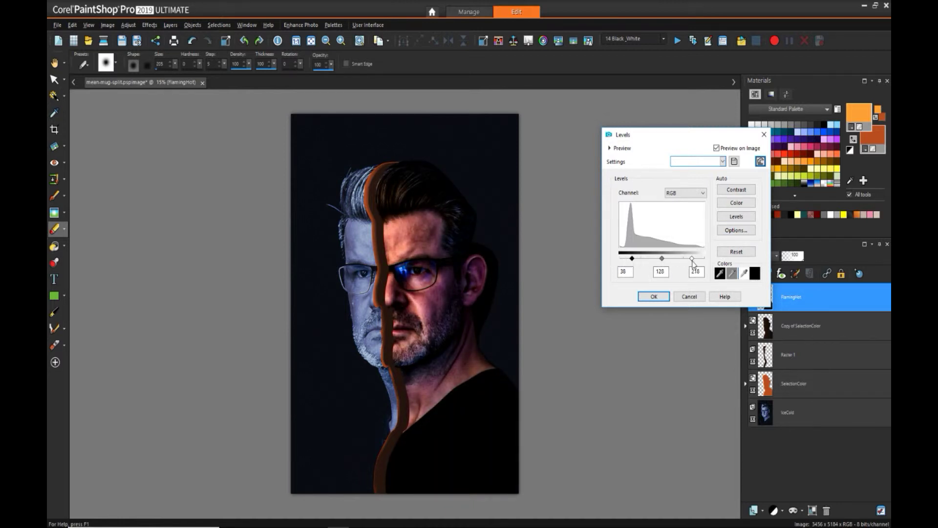
- Apply the Levels, warm FlamingHot with White Balance temperature 9500, and duplicate the layer
left_click(653, 296)
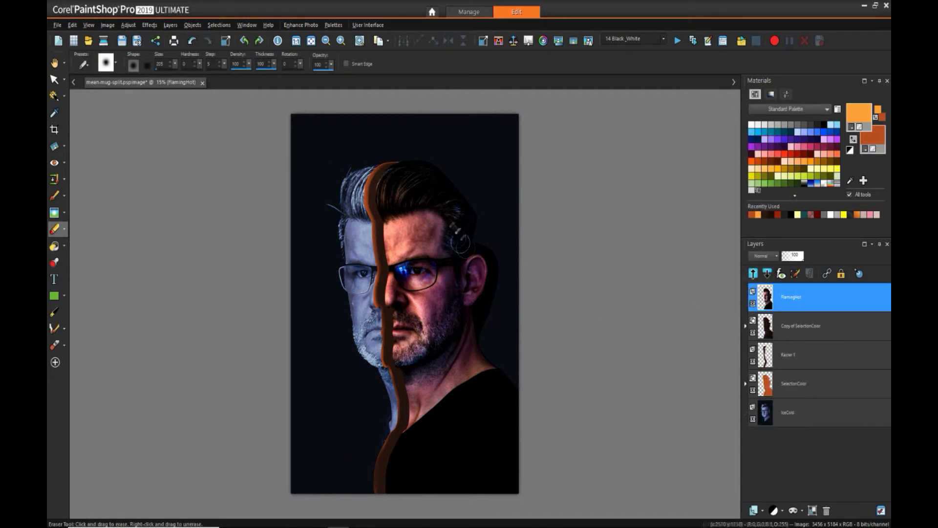
left_click(128, 25)
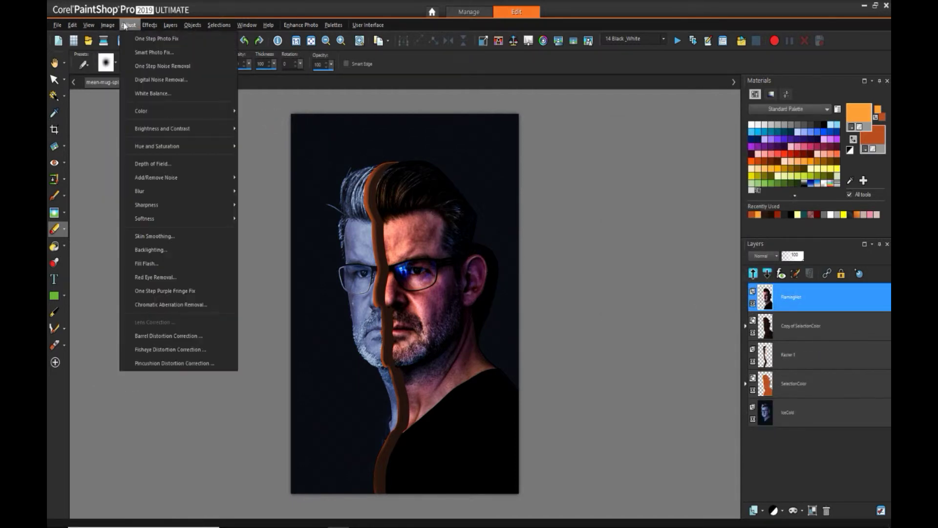
mouse_move(169, 115)
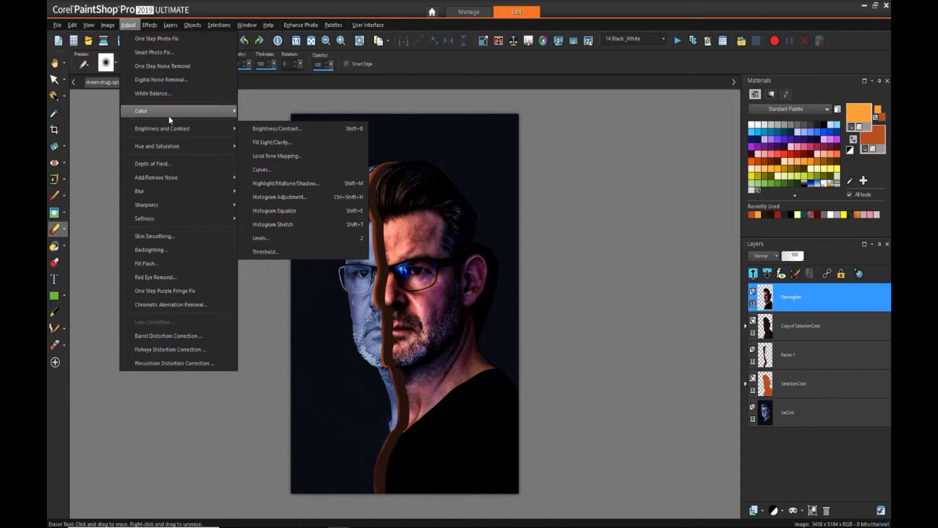
left_click(165, 93)
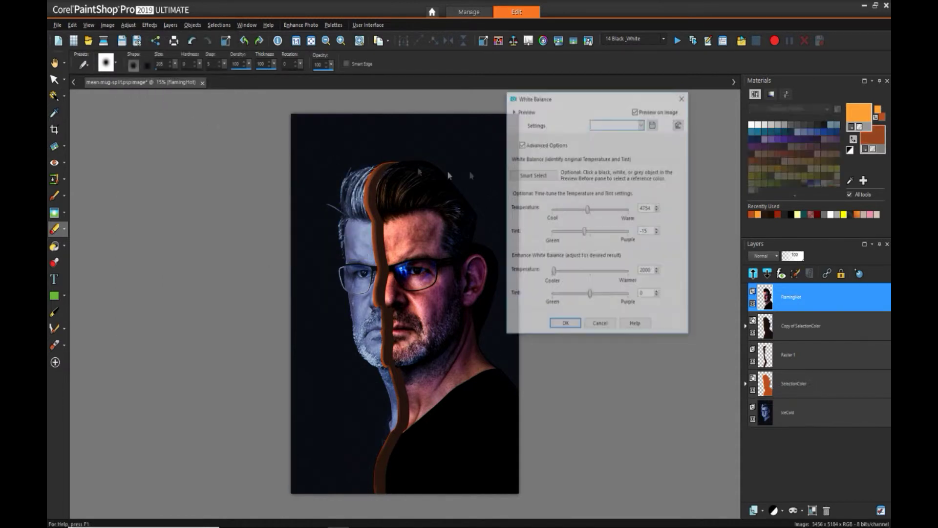
left_click_drag(588, 209, 620, 215)
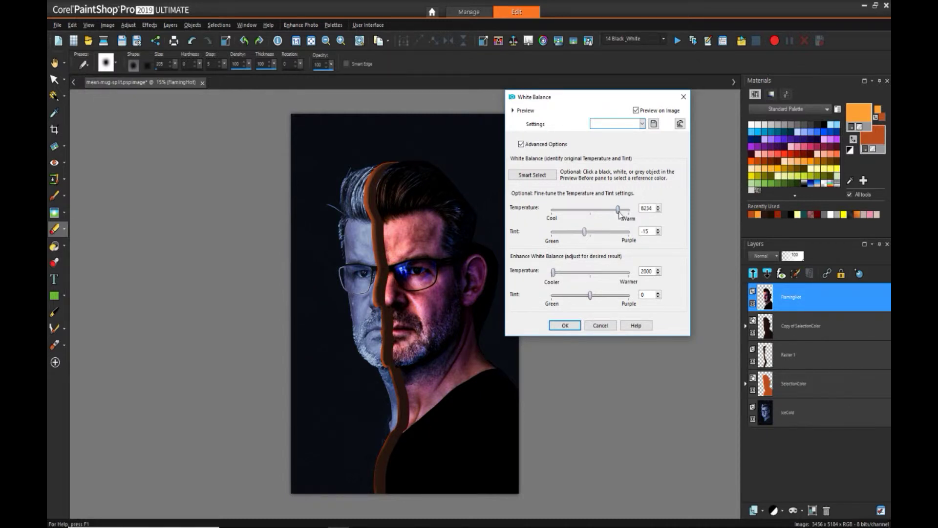
left_click_drag(553, 274, 603, 272)
left_click_drag(618, 210, 636, 217)
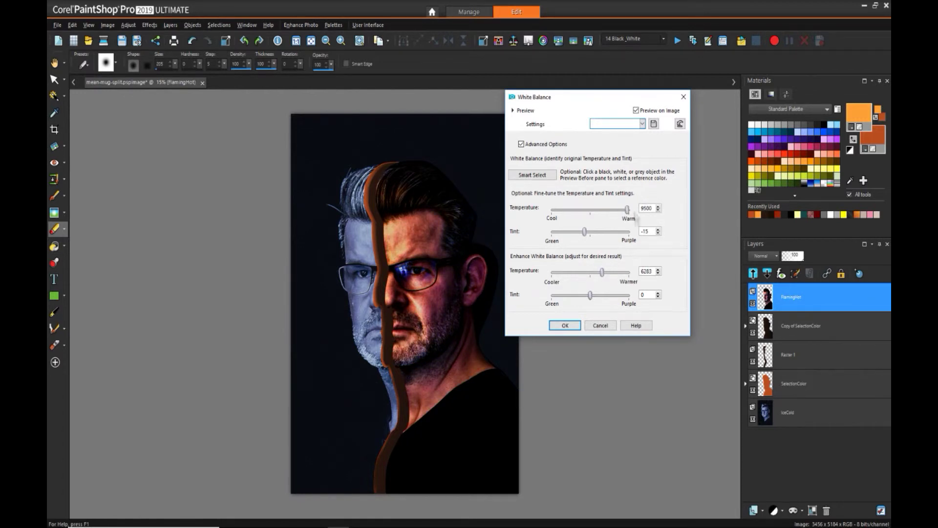
left_click(564, 326)
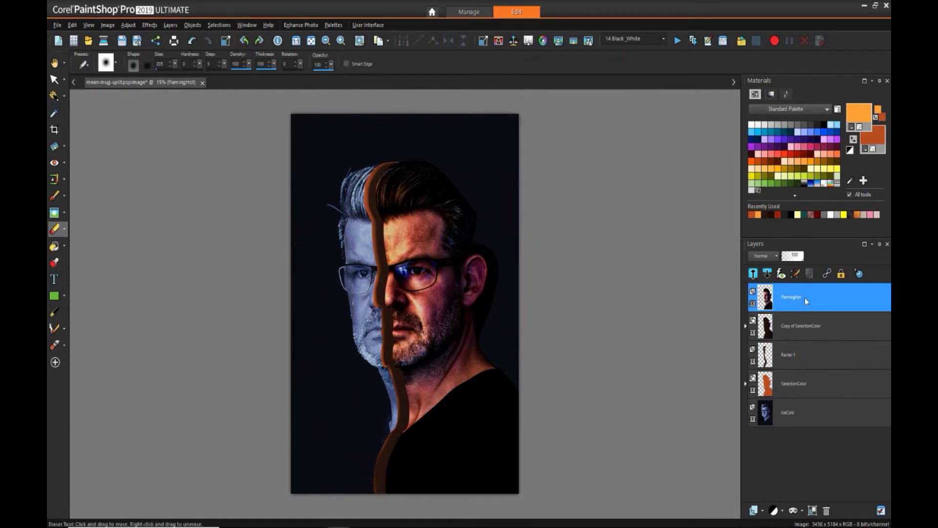
right_click(805, 299)
left_click(802, 316)
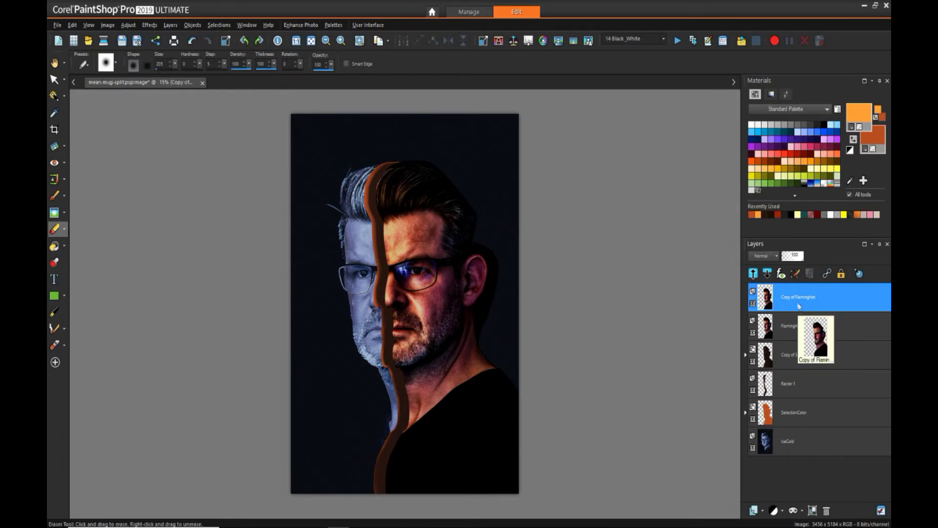
- Blend Copy of FlamingHot in Overlay mode at 69% opacity, then select the IceCold layer
left_click(776, 256)
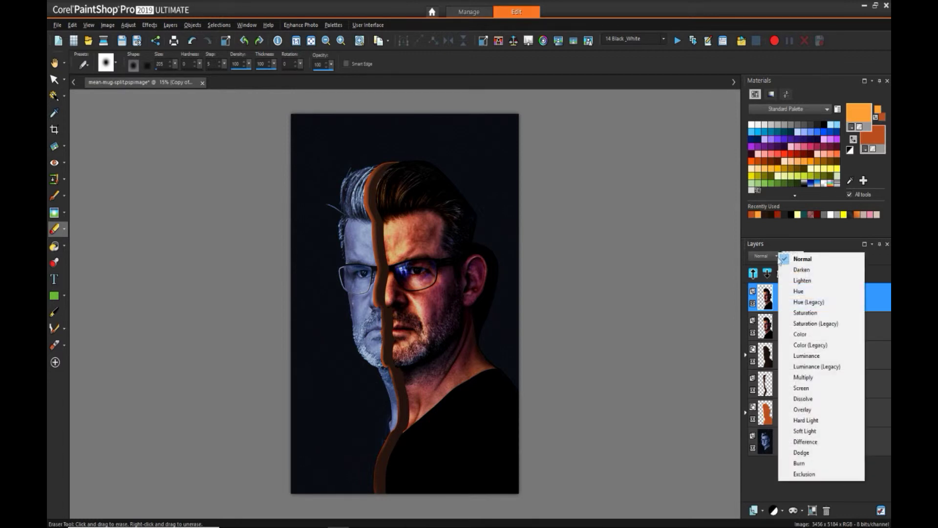
left_click(808, 411)
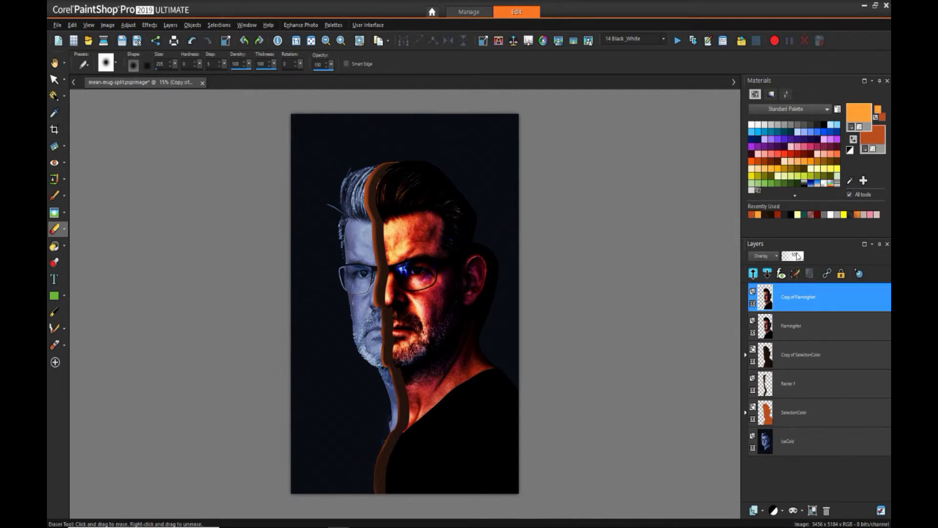
left_click_drag(797, 256, 798, 263)
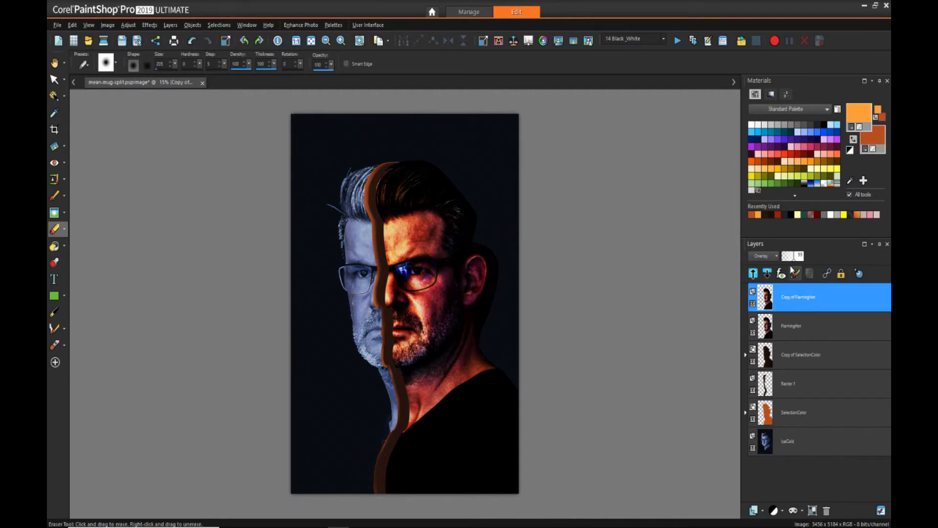
left_click(807, 445)
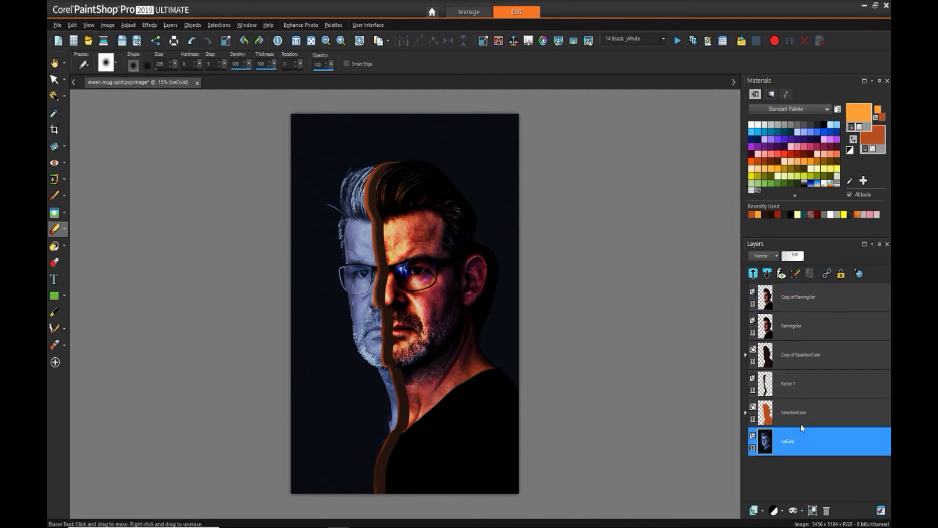
left_click(128, 25)
- Apply default-reset Levels to IceCold with black input 29 and midtone 109
mouse_move(169, 128)
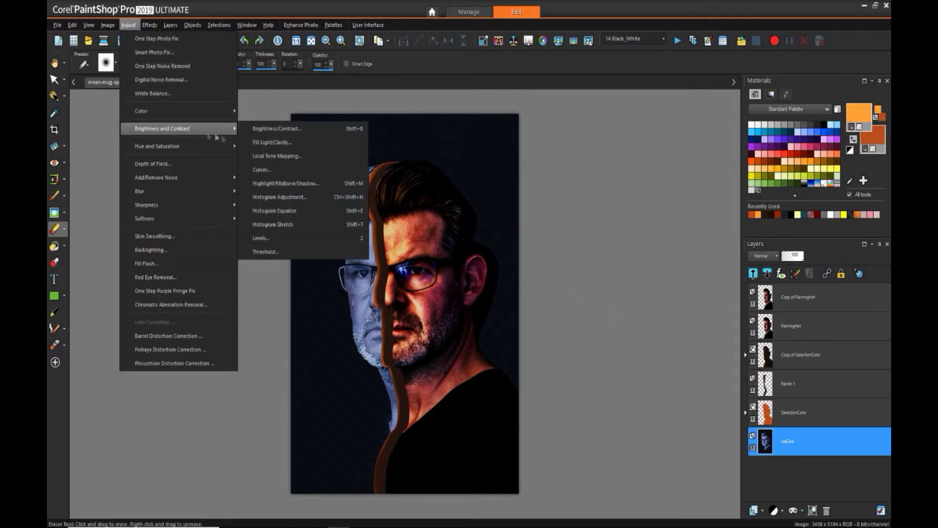
left_click(261, 238)
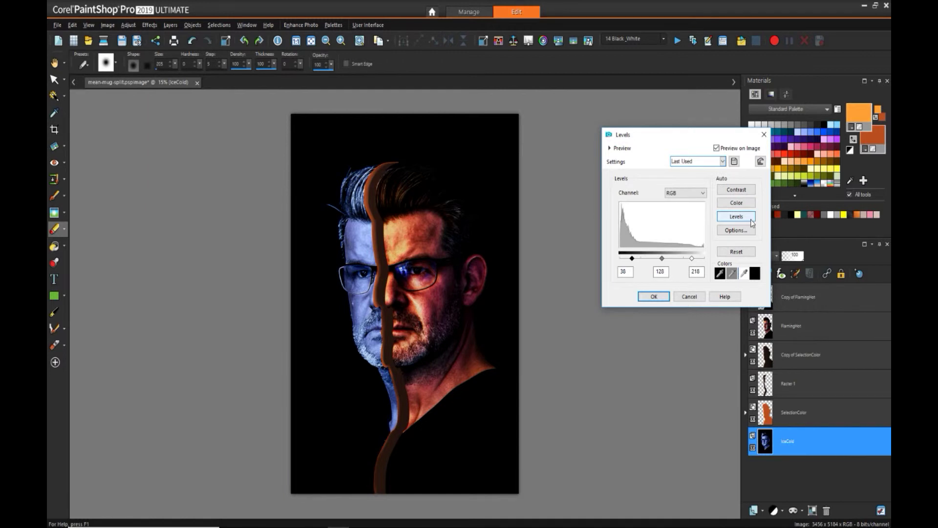
left_click(760, 161)
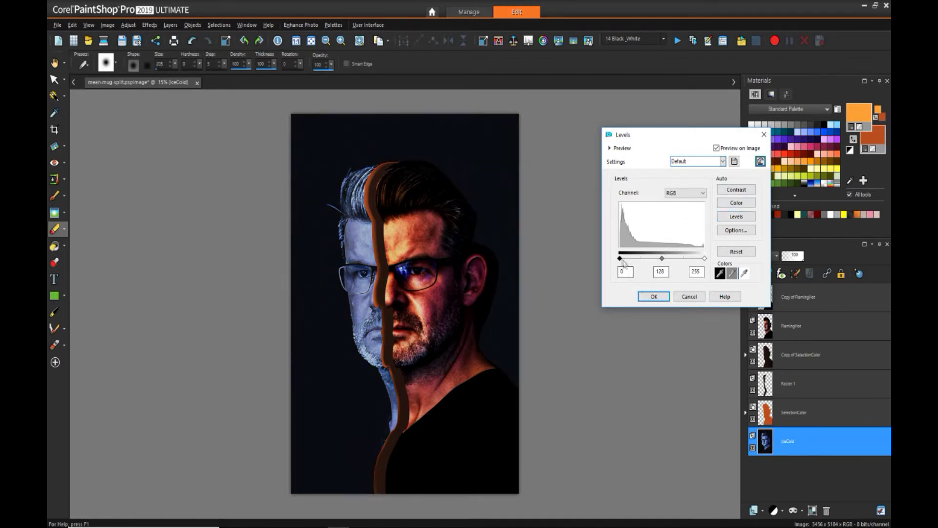
left_click_drag(623, 262, 661, 259)
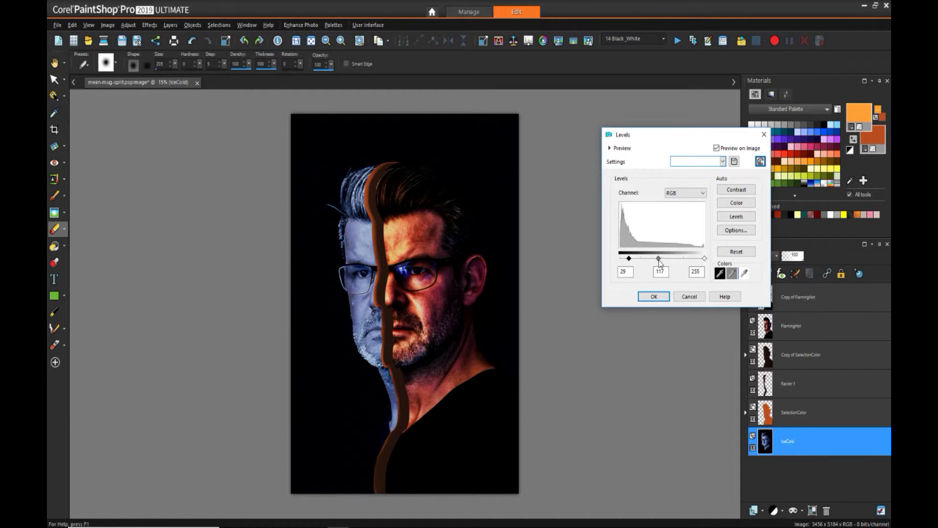
left_click_drag(660, 263, 657, 263)
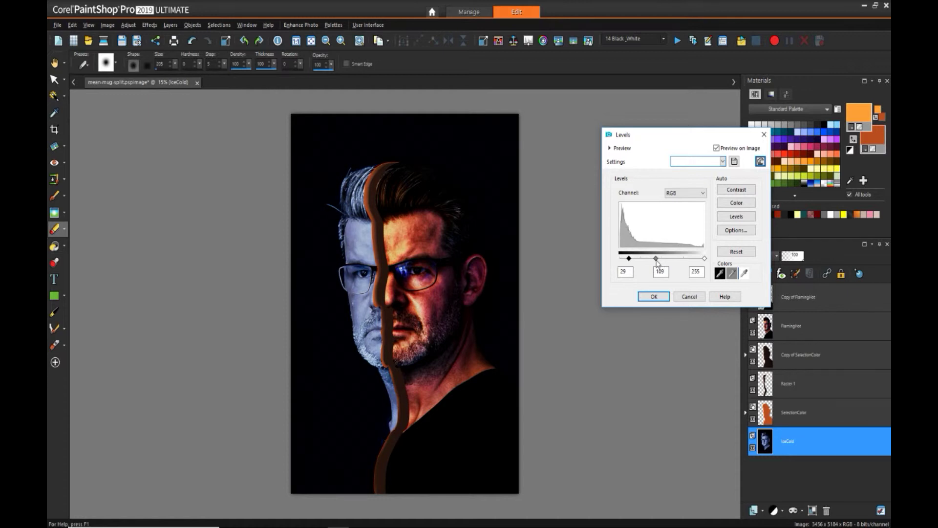
left_click(664, 297)
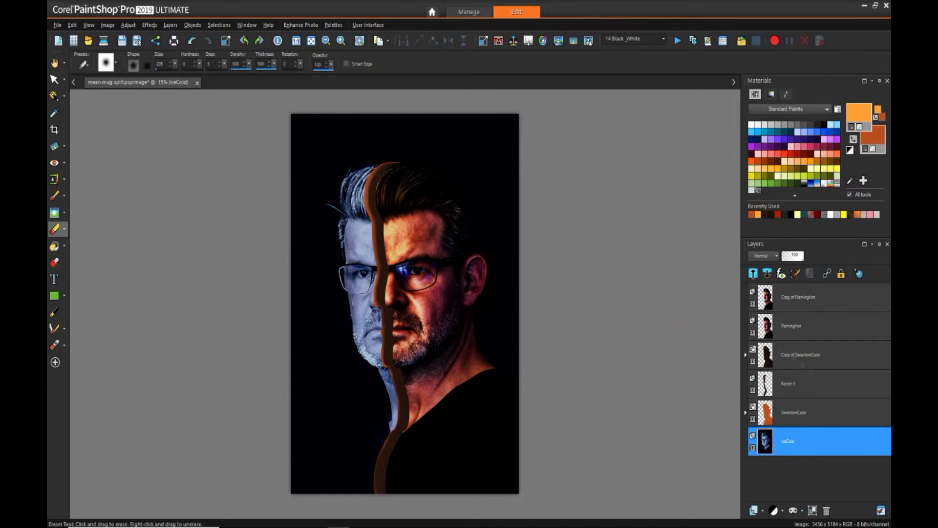
left_click(806, 421)
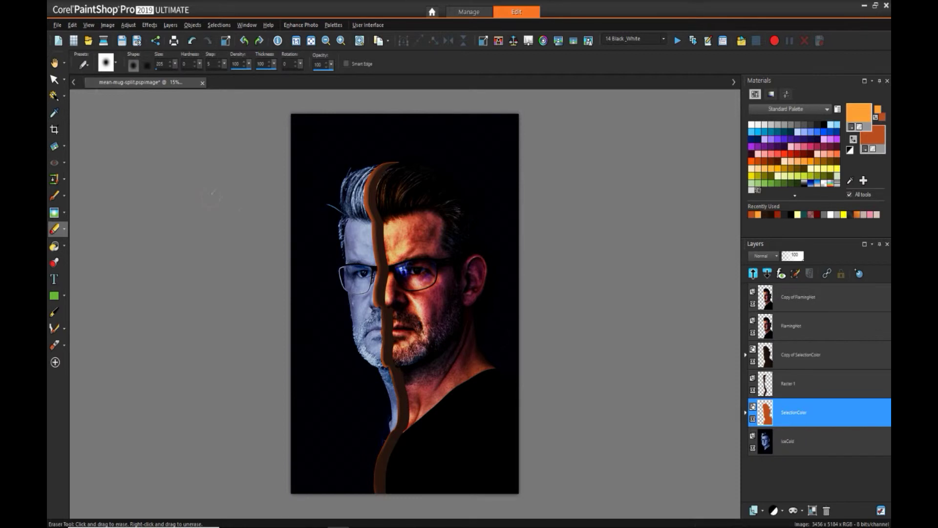
- Sample the forehead's blue-grey and fill SelectionColor's New Path shape with it
key("k")
right_click(370, 254)
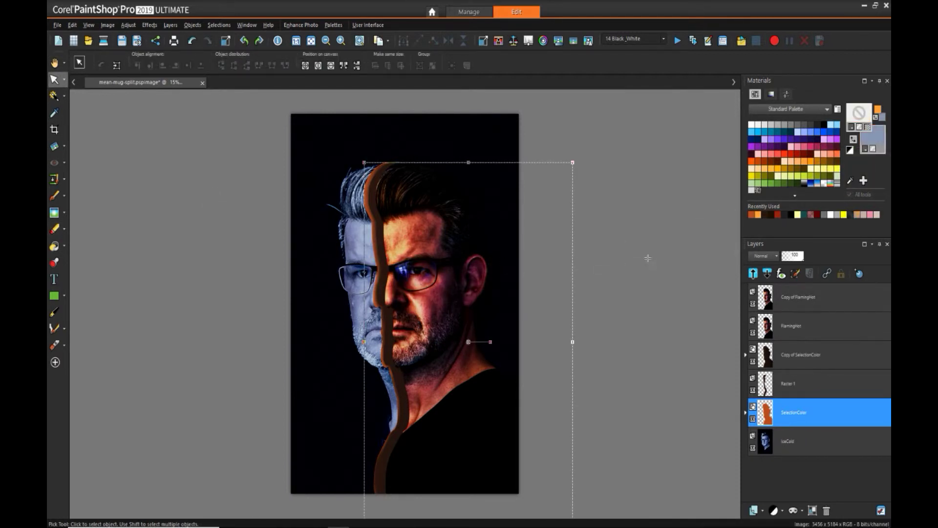
left_click(745, 412)
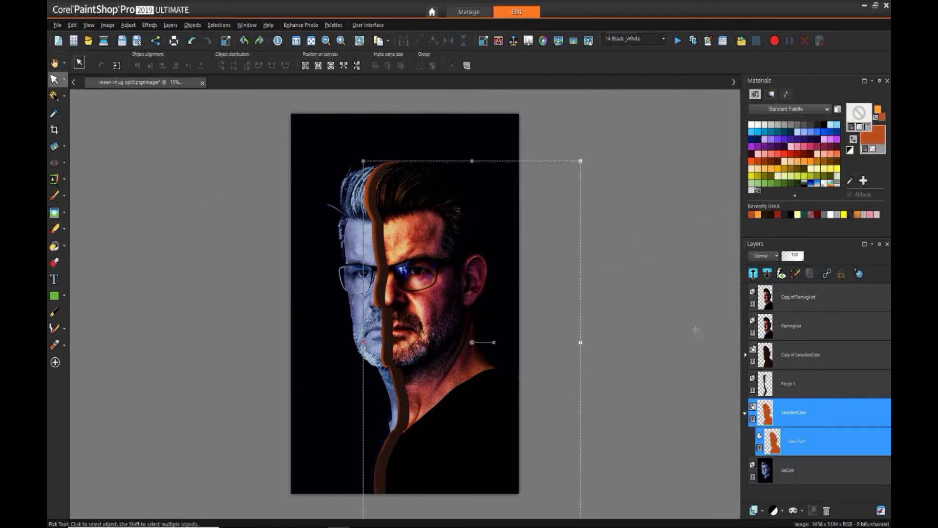
left_click(793, 412)
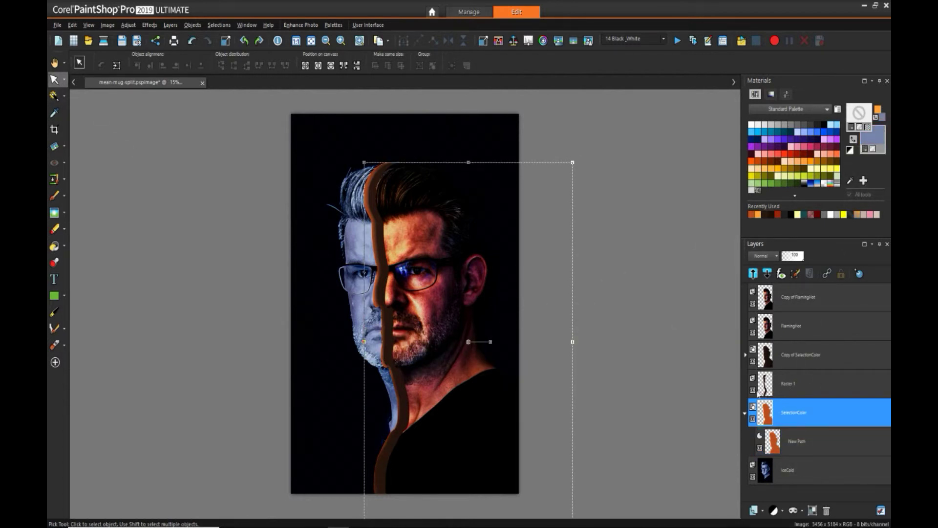
left_click(388, 365)
left_click(782, 414)
double_click(384, 320)
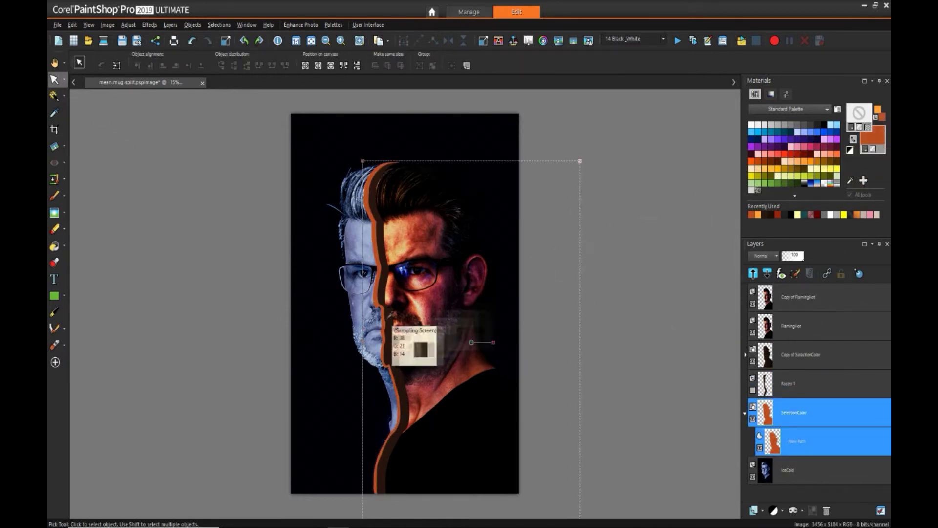
- Toggle Raster 1's visibility and check its Levels and Brightness/Contrast without changing anything
left_click(752, 390)
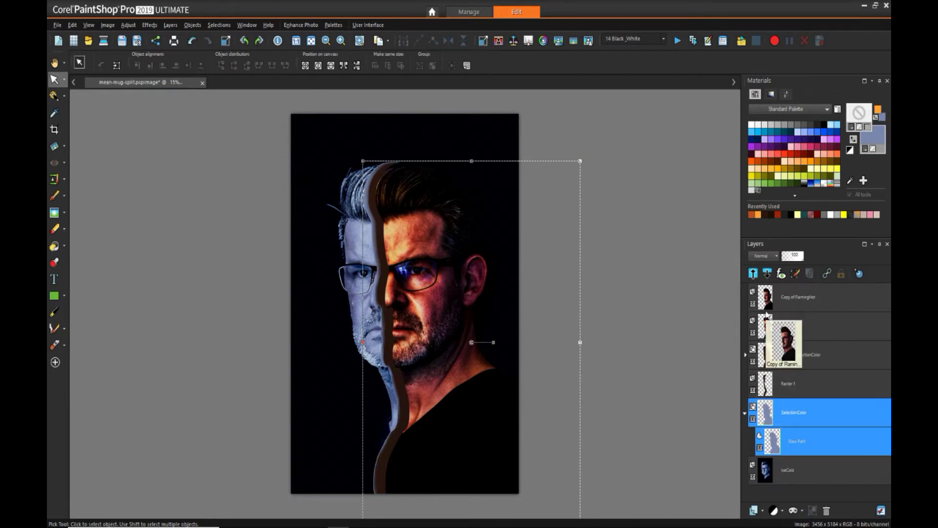
left_click(806, 383)
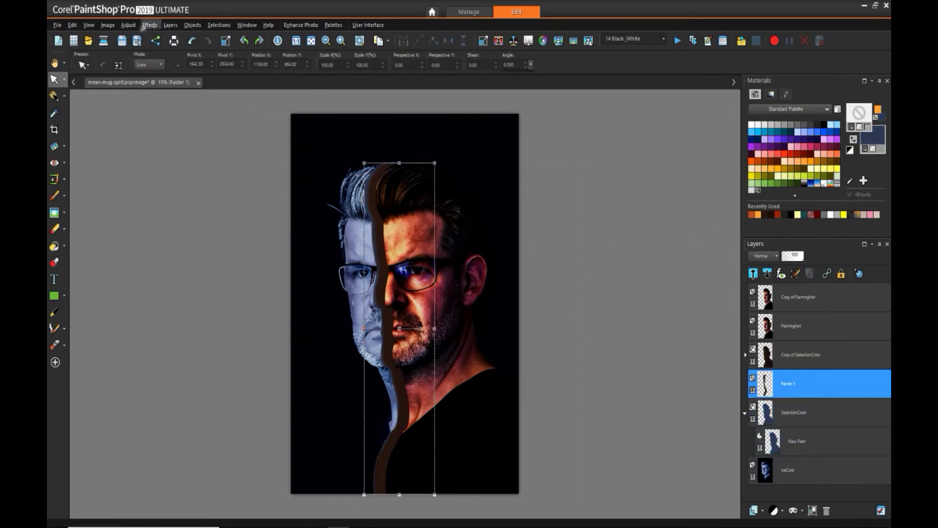
left_click(128, 25)
mouse_move(162, 128)
left_click(261, 238)
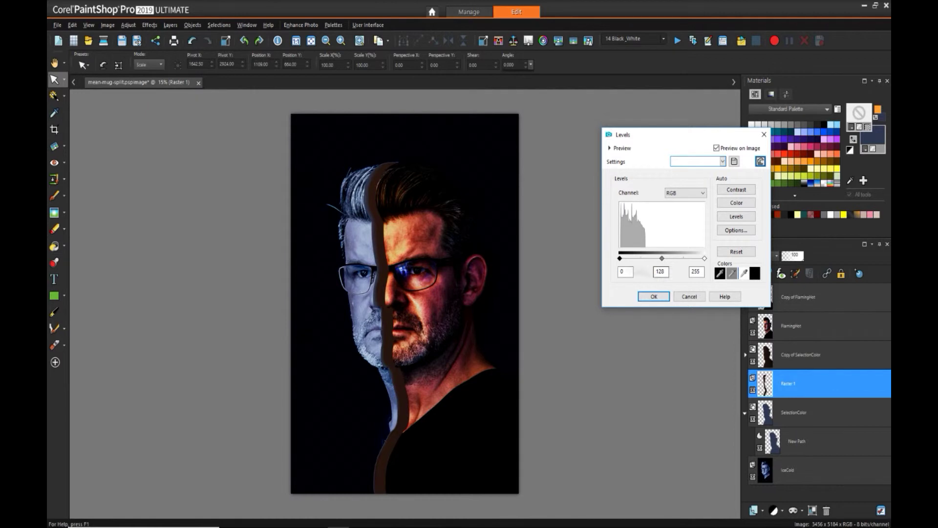
left_click(688, 299)
left_click(128, 25)
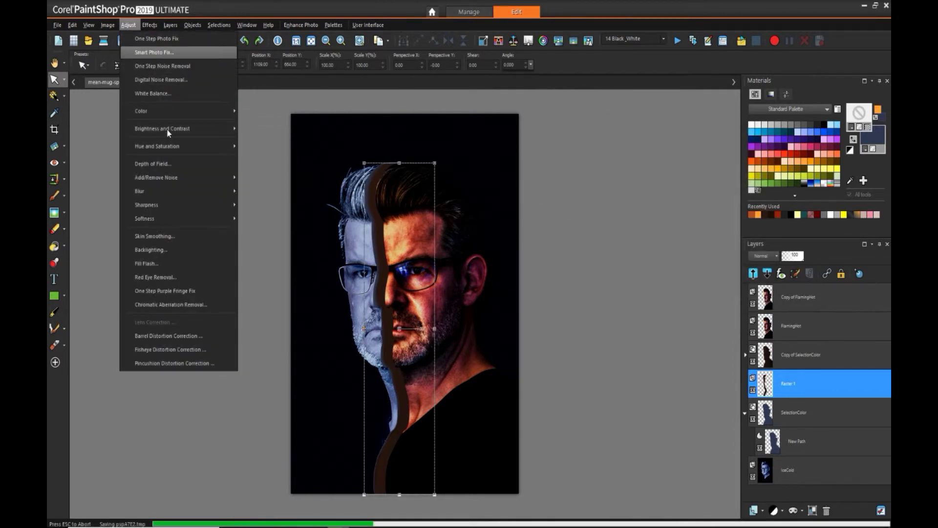
mouse_move(169, 132)
left_click(277, 129)
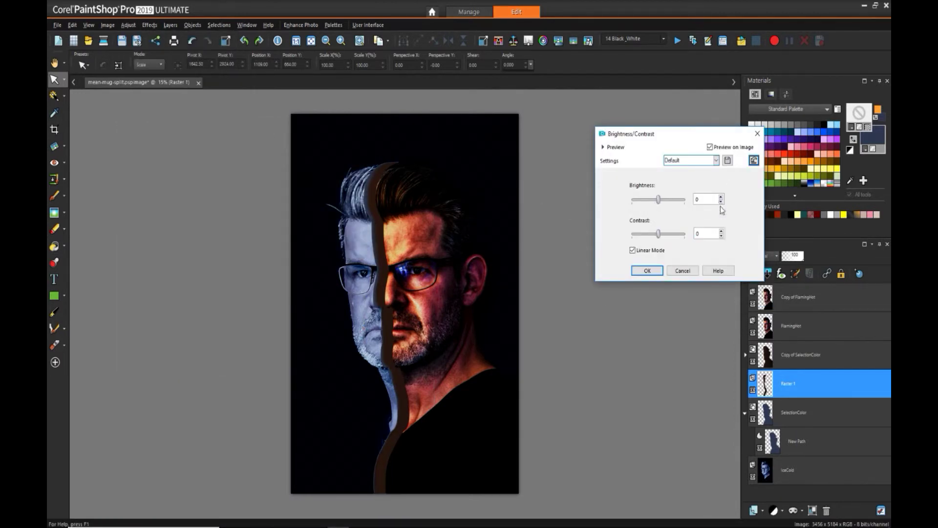
left_click(683, 269)
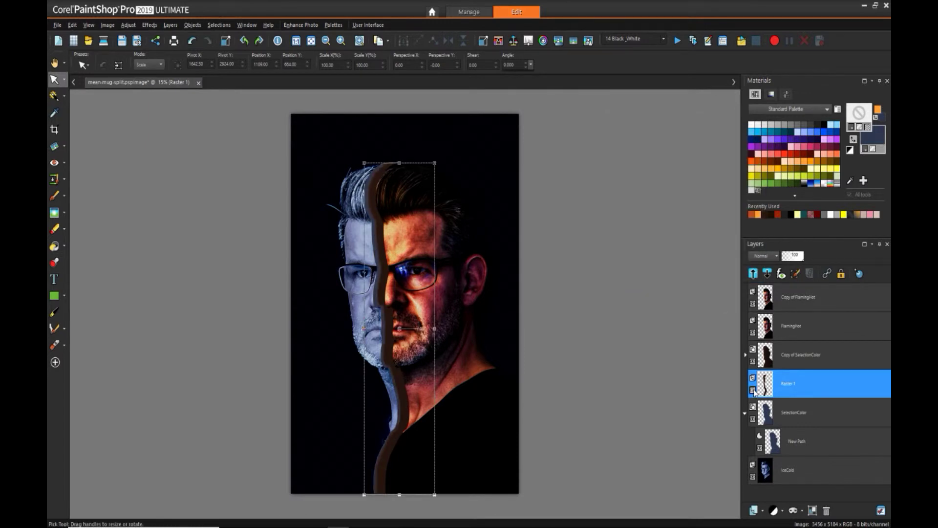
- Hide the Copy of SelectionColor layer and bring up Brightness/Contrast for Raster 1
left_click(745, 355)
left_click(770, 347)
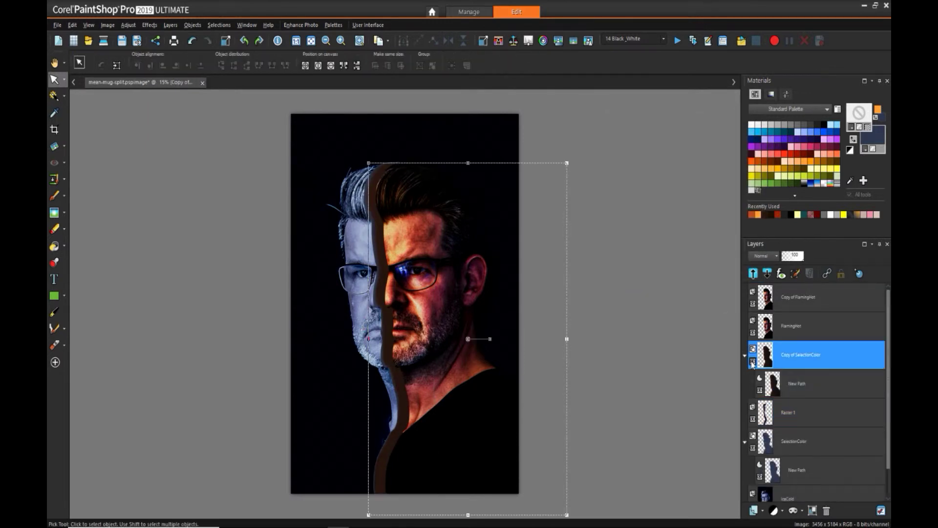
left_click(753, 361)
left_click(785, 384)
left_click(745, 356)
left_click(788, 386)
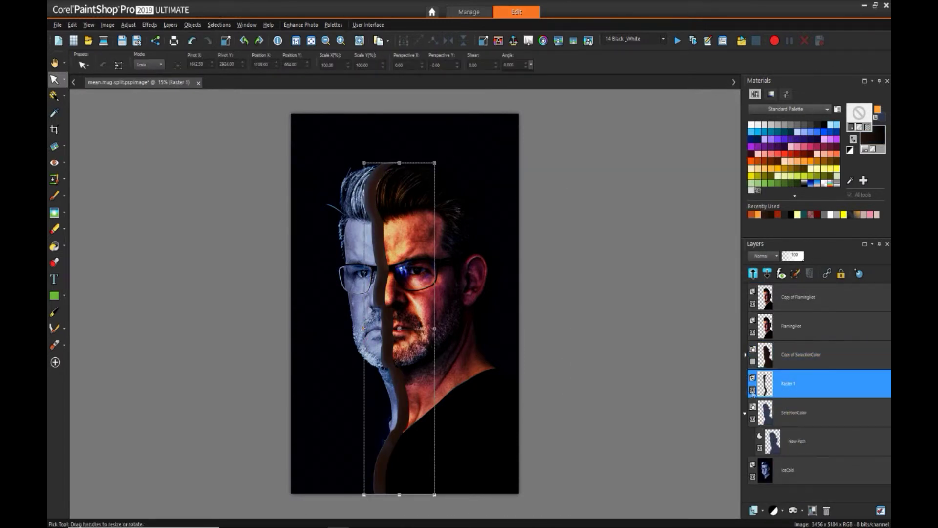
left_click(128, 25)
mouse_move(166, 128)
left_click(277, 128)
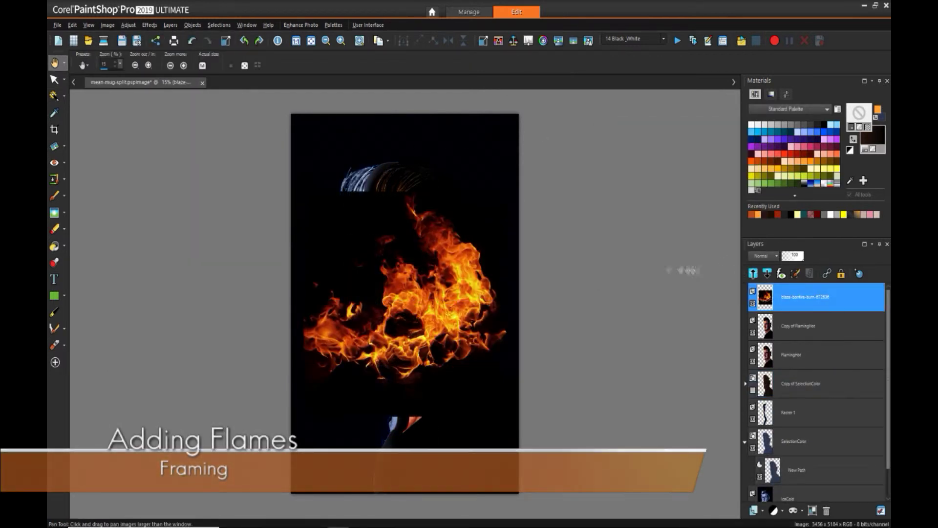
- Mirror, rotate, move and enlarge the bonfire flames over the face's right side, and delete the old flame layer
left_click(55, 79)
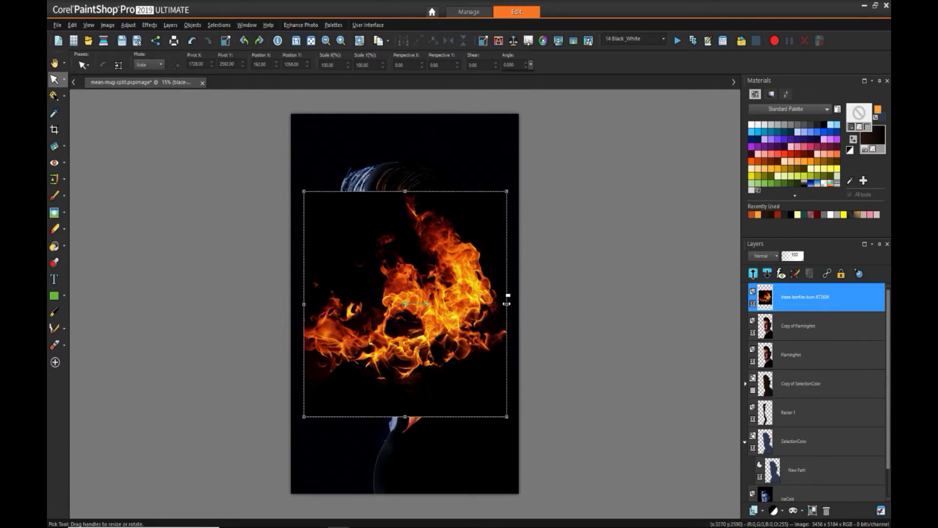
left_click_drag(507, 303, 128, 290)
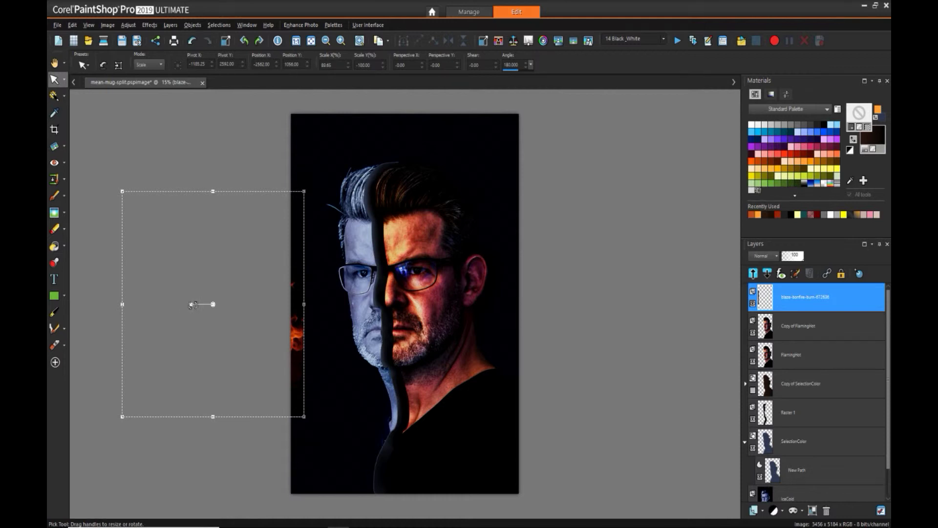
left_click_drag(192, 304, 405, 306)
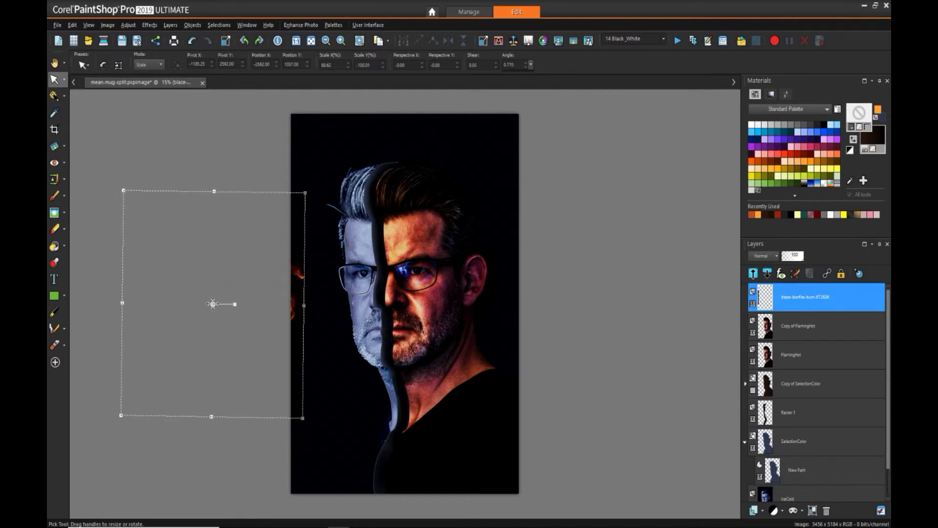
left_click_drag(212, 304, 465, 333)
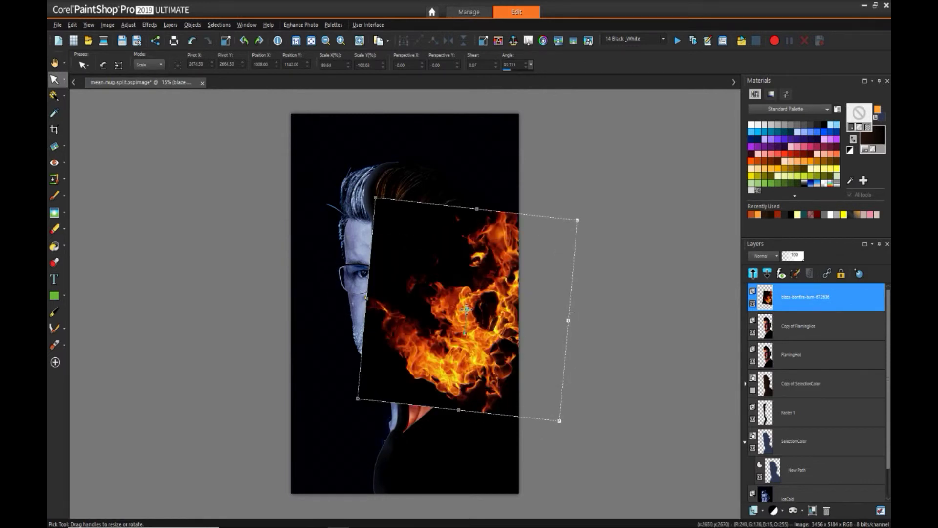
left_click_drag(569, 315, 569, 295)
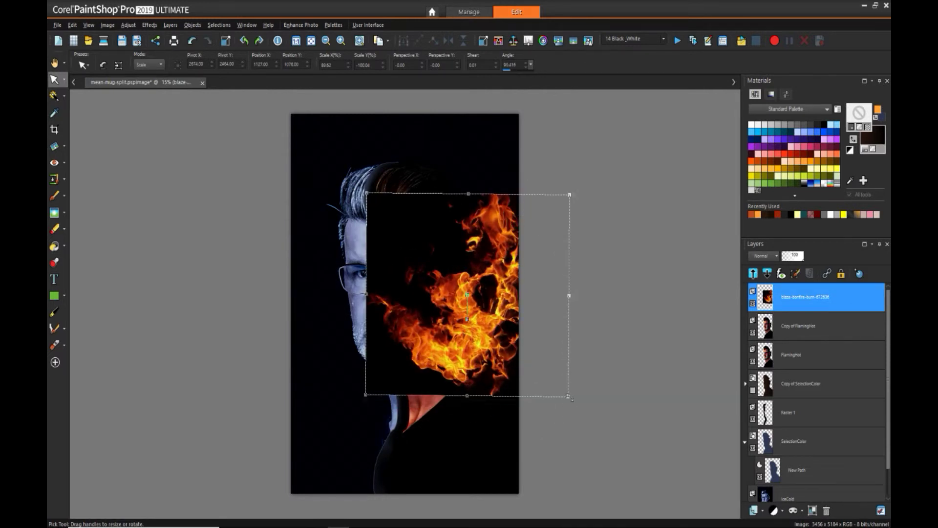
left_click_drag(569, 397, 600, 458)
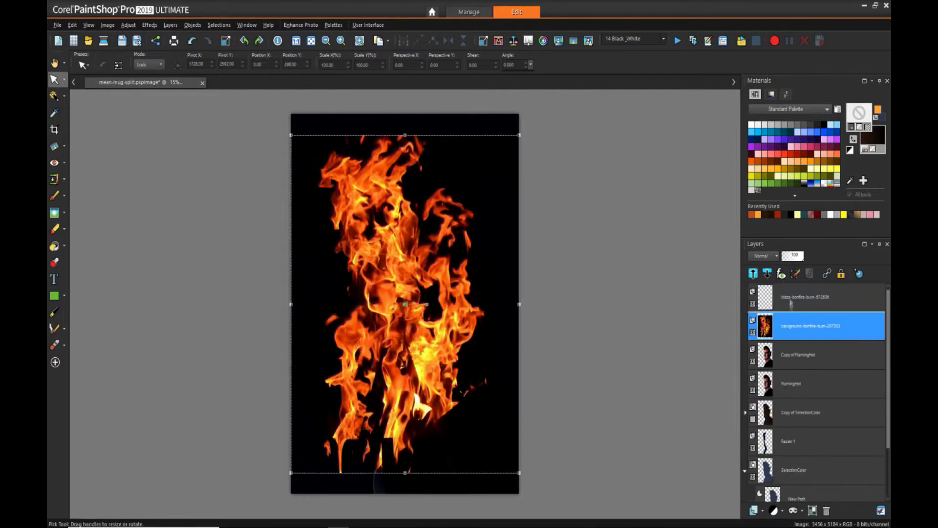
key("Delete")
- Confirm the old layer's deletion, slide the bonfire flames right, and blend them in Screen mode
key("Return")
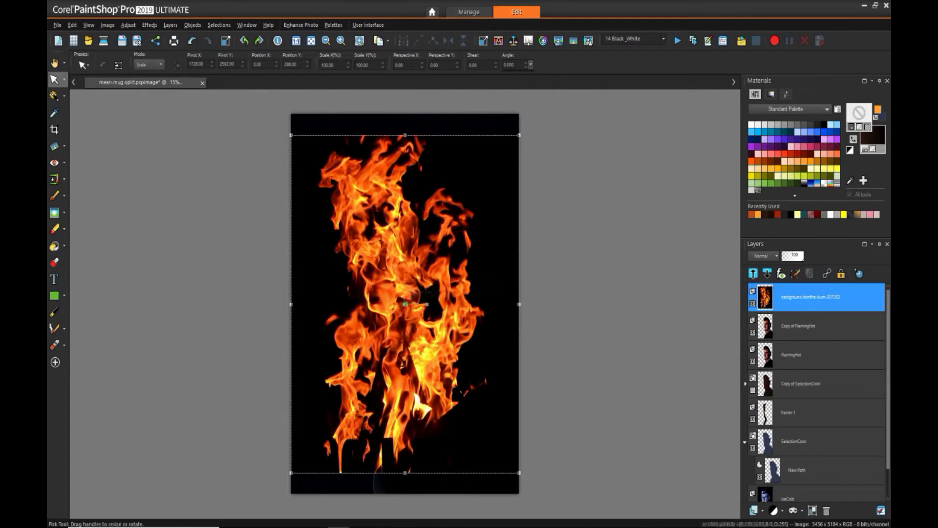
left_click_drag(405, 304, 478, 305)
left_click(775, 256)
left_click(788, 376)
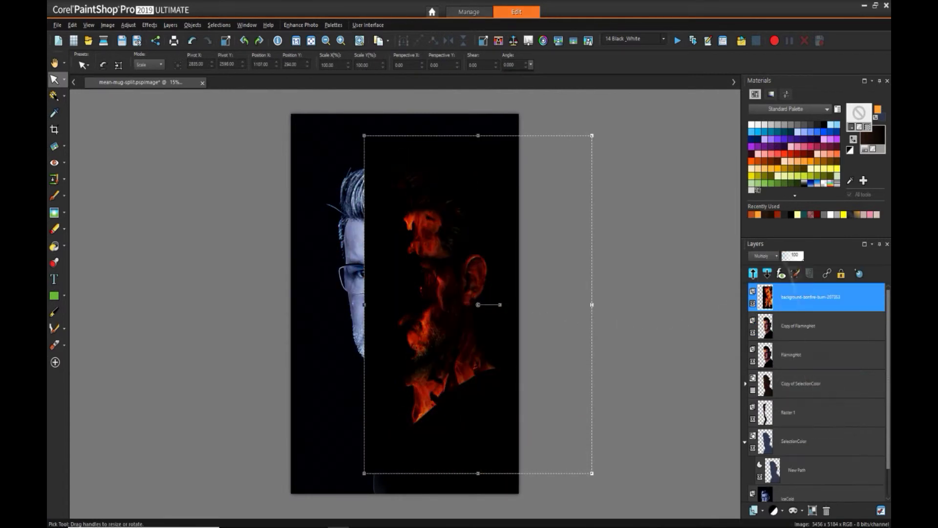
left_click(776, 255)
left_click(784, 290)
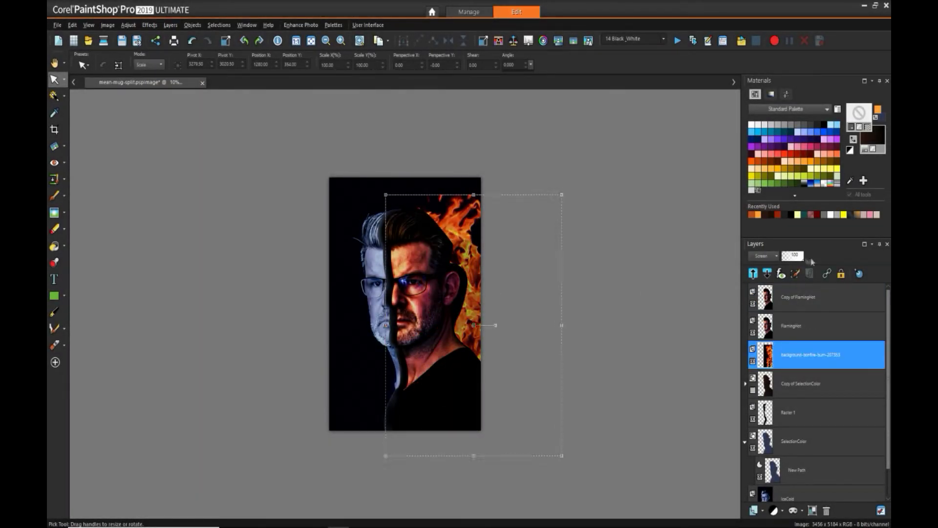
- Darken the bonfire's midtones with Levels and add the blaze-bonfire-burn photo as a new layer
left_click(128, 25)
mouse_move(178, 131)
left_click(274, 237)
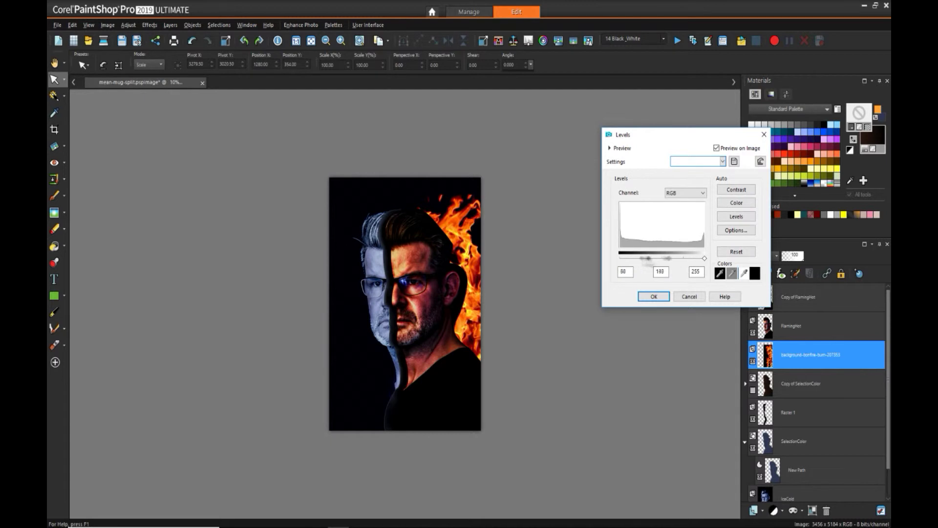
left_click_drag(668, 259, 687, 259)
left_click(654, 298)
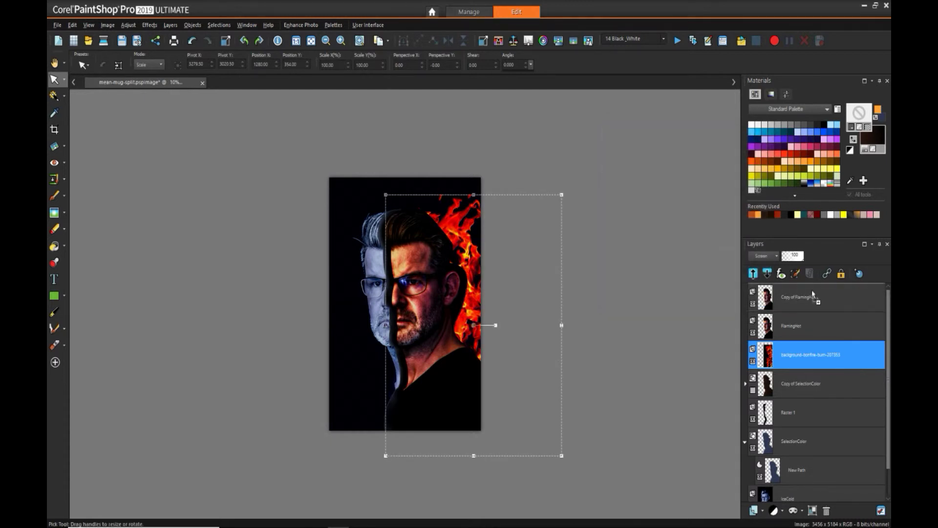
left_click_drag(812, 292, 812, 292)
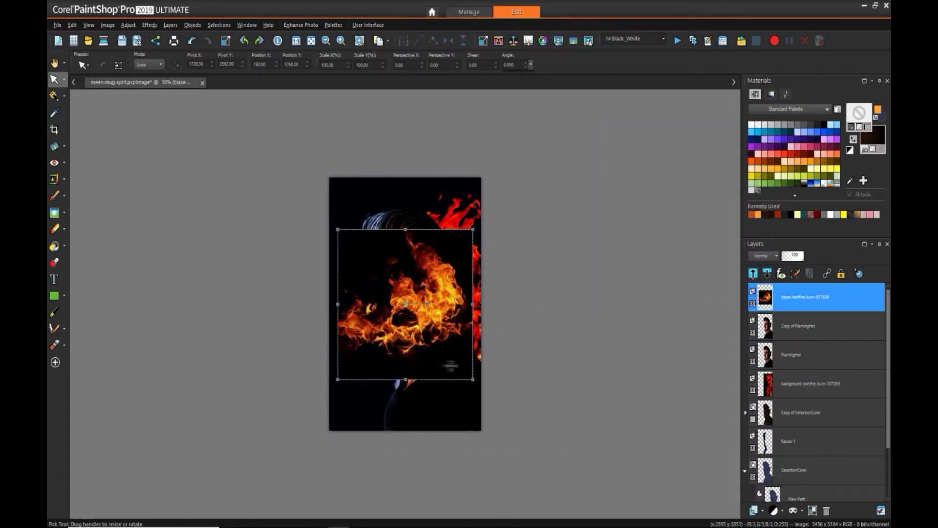
- Flip the blaze flames upside down, move them over the lower face, and blend in Screen mode
left_click_drag(405, 379, 405, 109)
left_click_drag(439, 198, 579, 431)
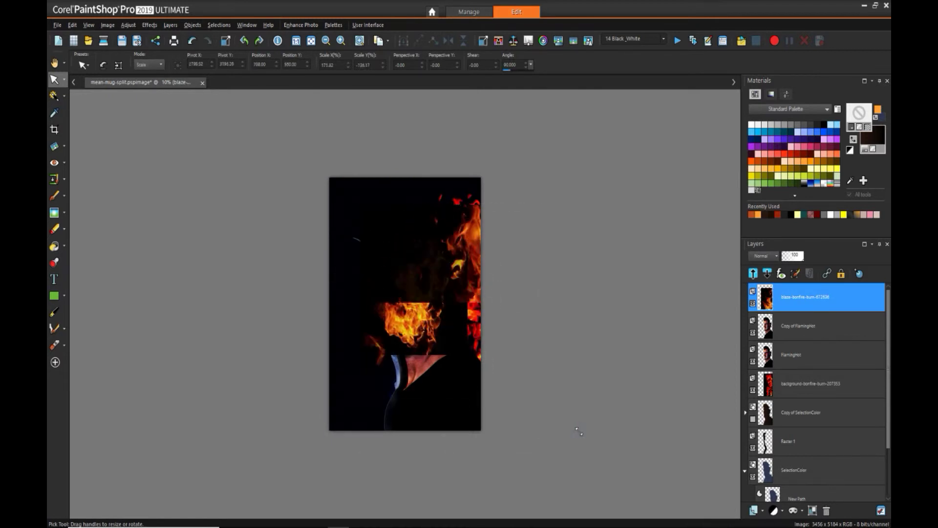
left_click(764, 255)
left_click(805, 386)
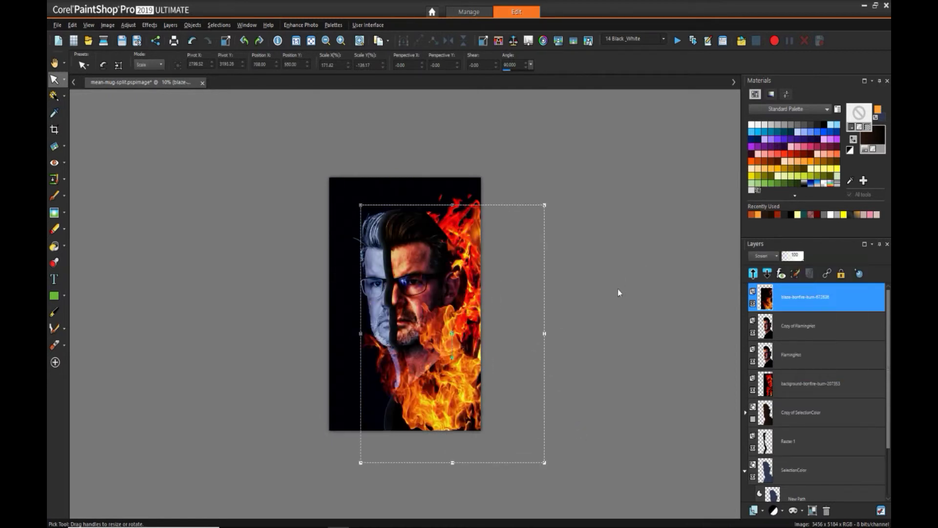
left_click(805, 386)
left_click(55, 63)
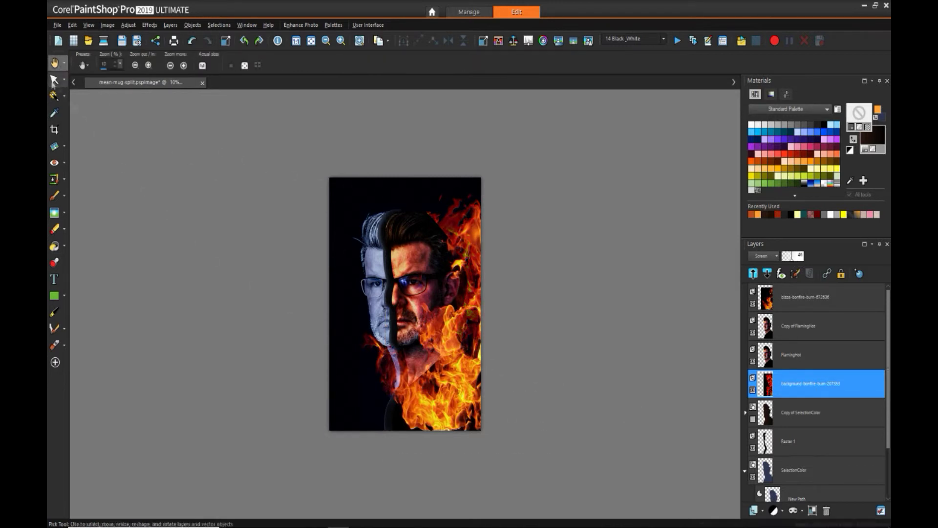
left_click(54, 81)
left_click(452, 333)
mouse_move(452, 333)
left_mouse_down()
mouse_move(443, 330)
mouse_move(463, 338)
mouse_move(457, 326)
left_mouse_up()
- Erase the flames below the chin and neck with the Eraser at size 1251
left_click(54, 228)
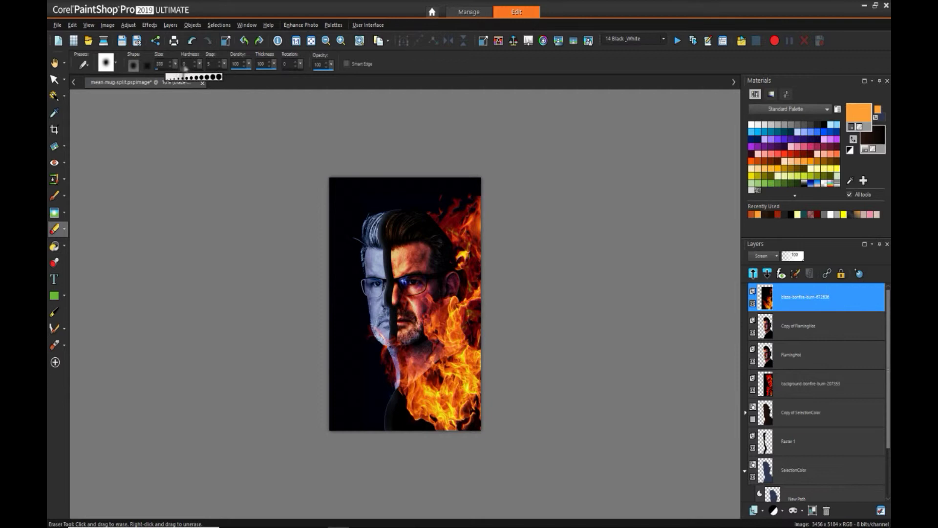
left_click_drag(185, 71, 184, 74)
mouse_move(379, 336)
left_mouse_down()
mouse_move(384, 383)
mouse_move(397, 386)
mouse_move(410, 419)
mouse_move(398, 405)
mouse_move(418, 437)
left_mouse_up()
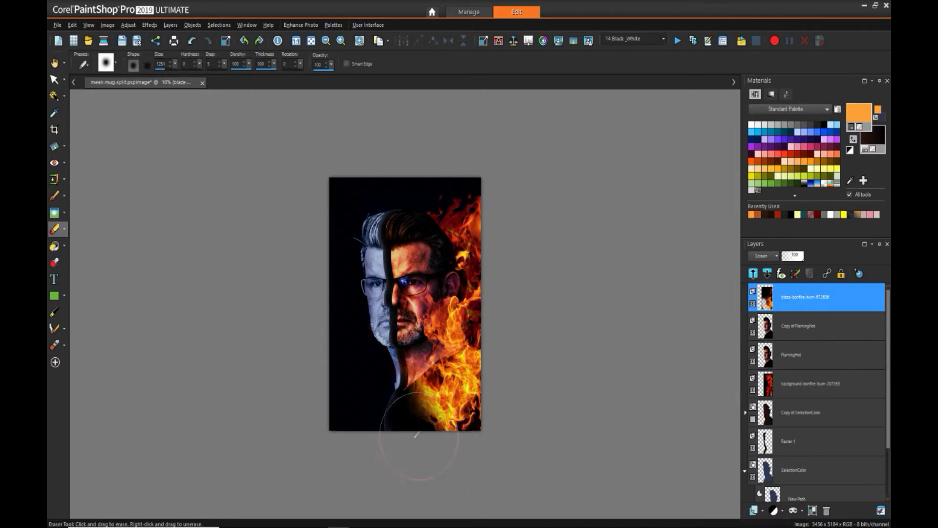
- Undo the chin erase and move the blaze layer below the FlamingHot layers
key("ctrl+z")
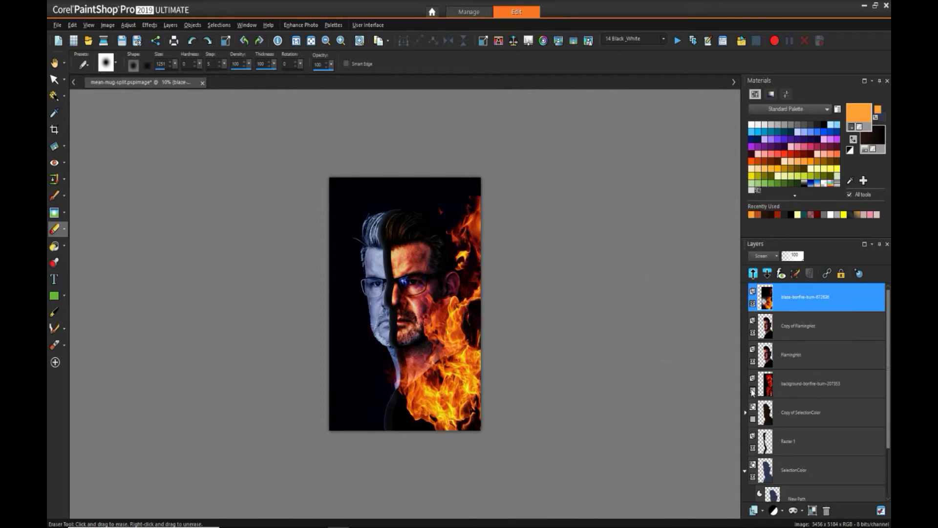
mouse_move(775, 325)
mouse_move(786, 297)
left_mouse_down()
mouse_move(785, 420)
mouse_move(790, 365)
left_mouse_up()
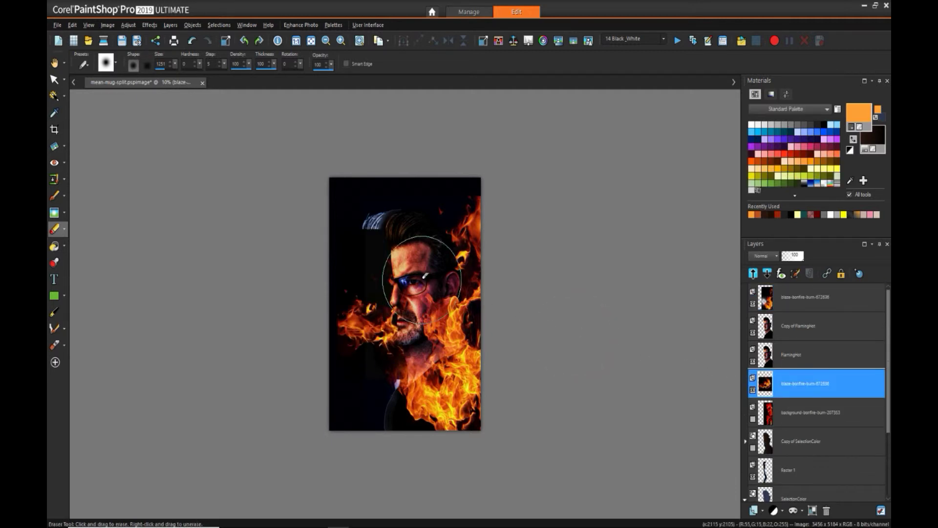
- Rotate, enlarge and reposition the blaze flames with the Pick tool so they frame the face
left_click(54, 79)
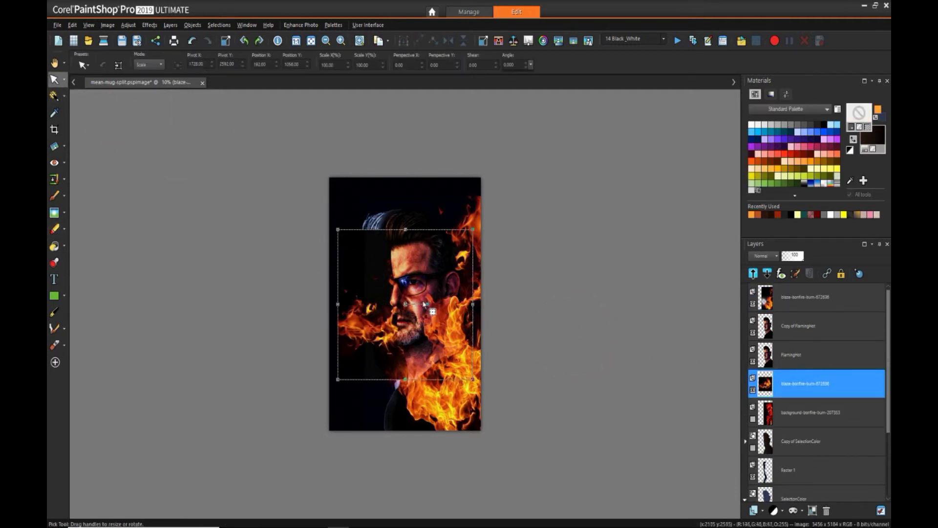
left_click_drag(428, 305, 405, 364)
mouse_move(405, 307)
left_mouse_down()
mouse_move(378, 335)
mouse_move(334, 314)
mouse_move(365, 328)
mouse_move(390, 318)
left_mouse_up()
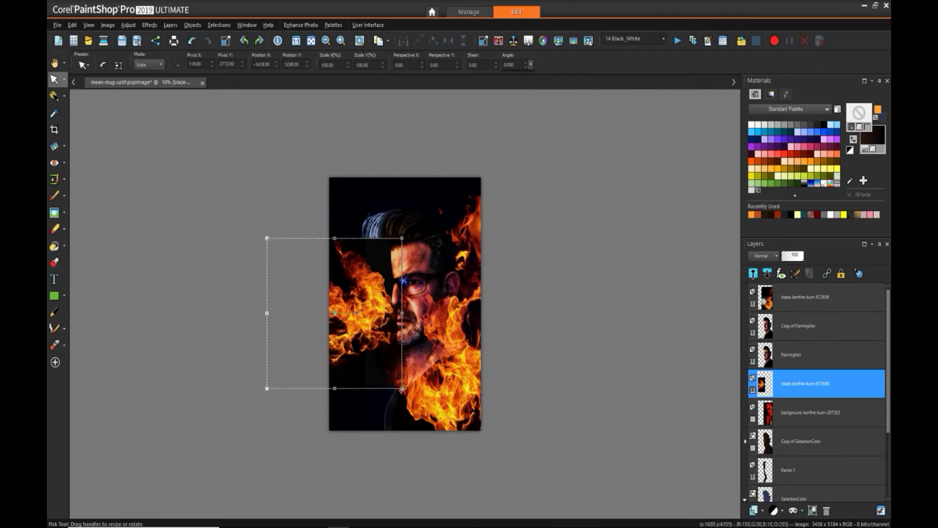
left_click_drag(402, 388, 479, 435)
left_click_drag(376, 369, 326, 354)
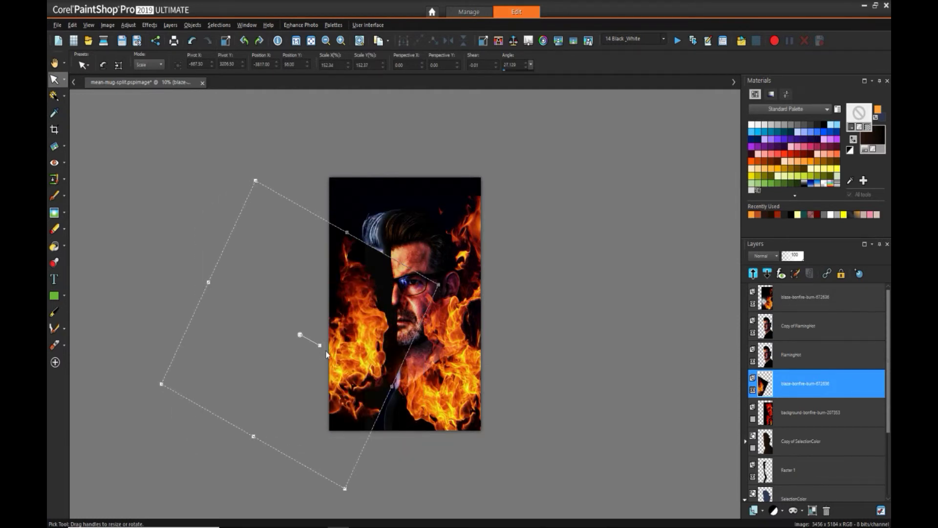
left_click_drag(162, 384, 691, 193)
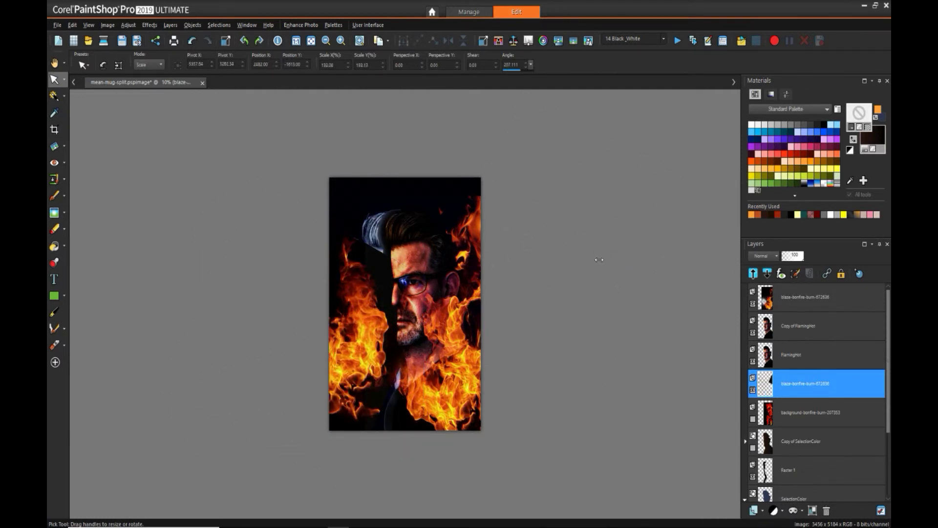
left_click_drag(562, 240, 416, 301)
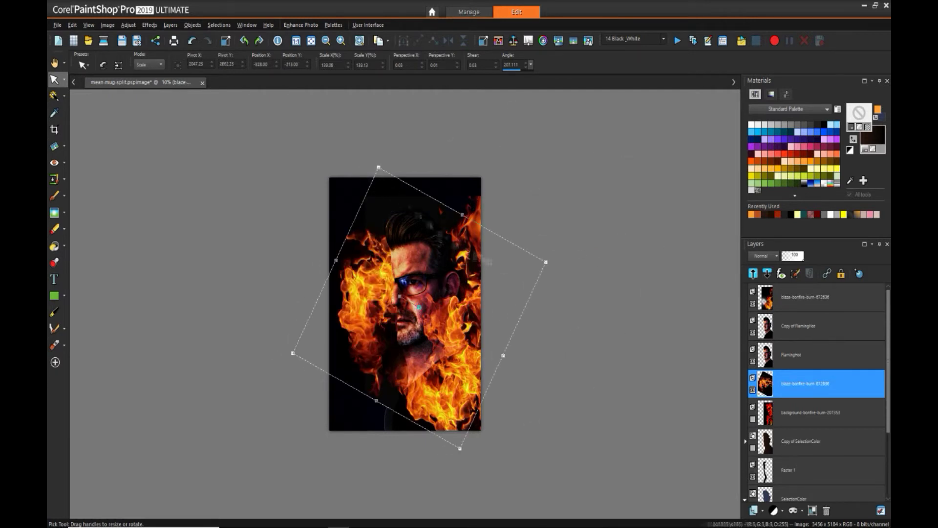
left_click_drag(379, 167, 429, 378)
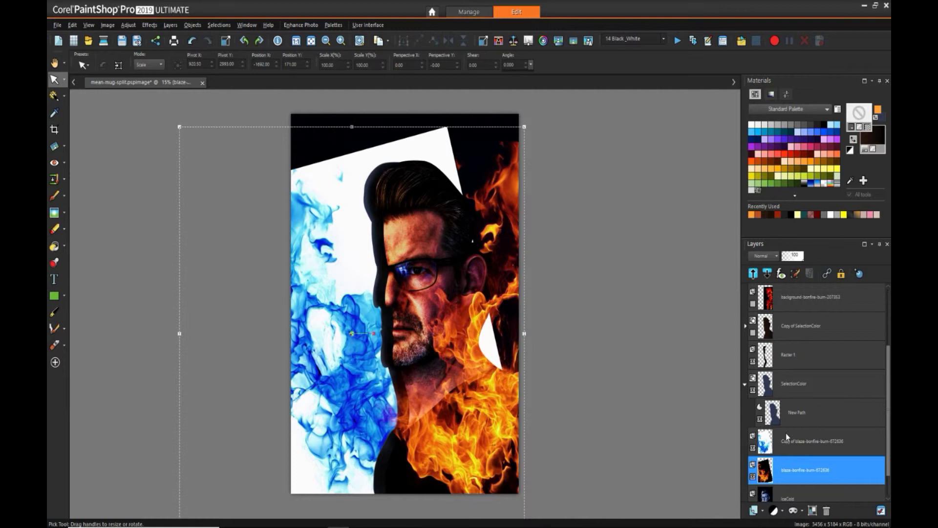
- Set the blue flame Copy layer's blend mode to Color (Legacy)
left_click(785, 433)
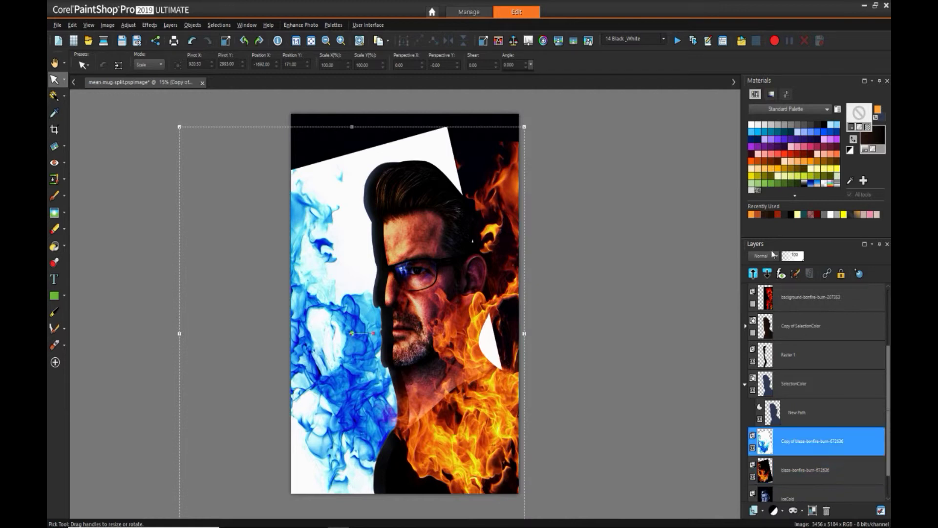
left_click(776, 255)
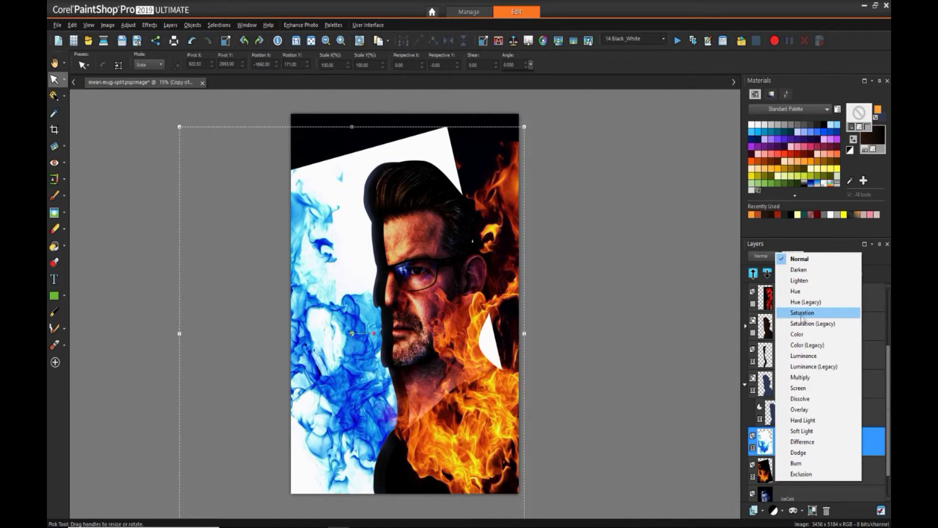
left_click(807, 345)
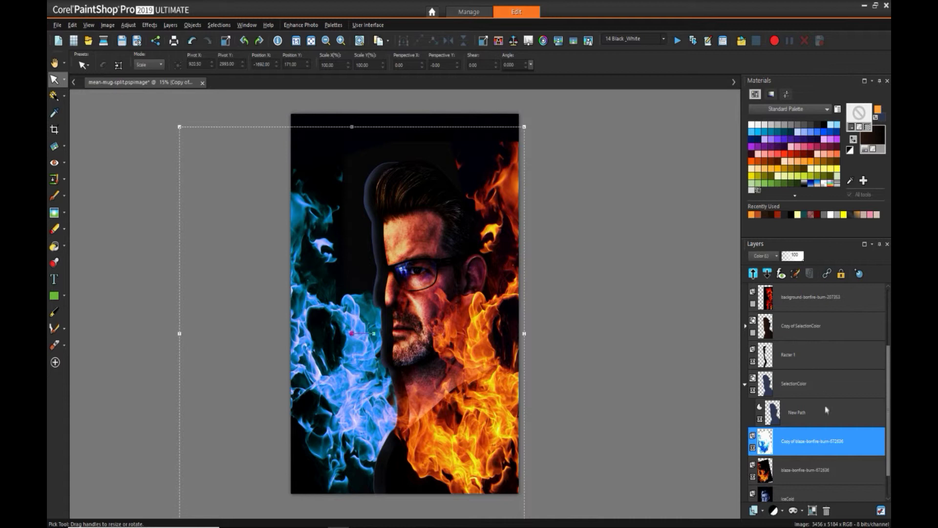
- Merge the blue flame copy down into the orange blaze-bonfire-burn flame layer
right_click(797, 446)
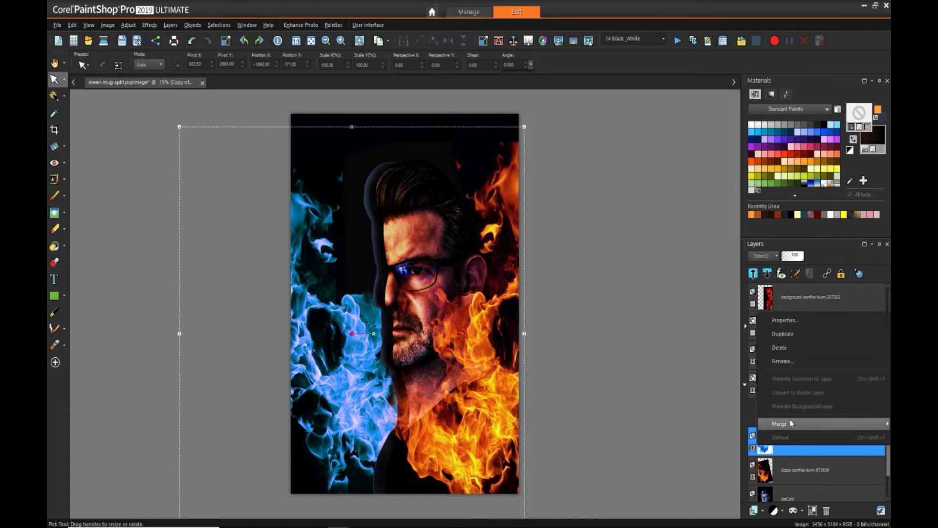
mouse_move(788, 424)
left_click(739, 427)
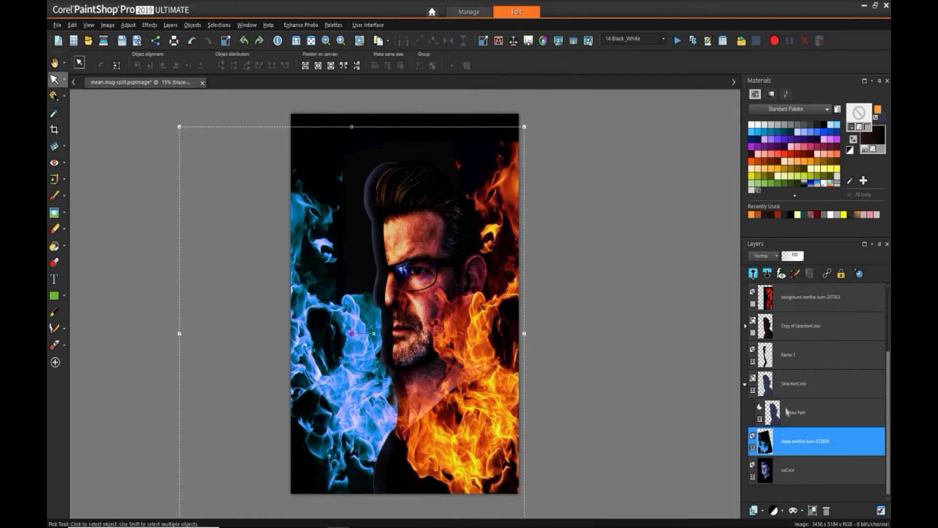
left_click(777, 257)
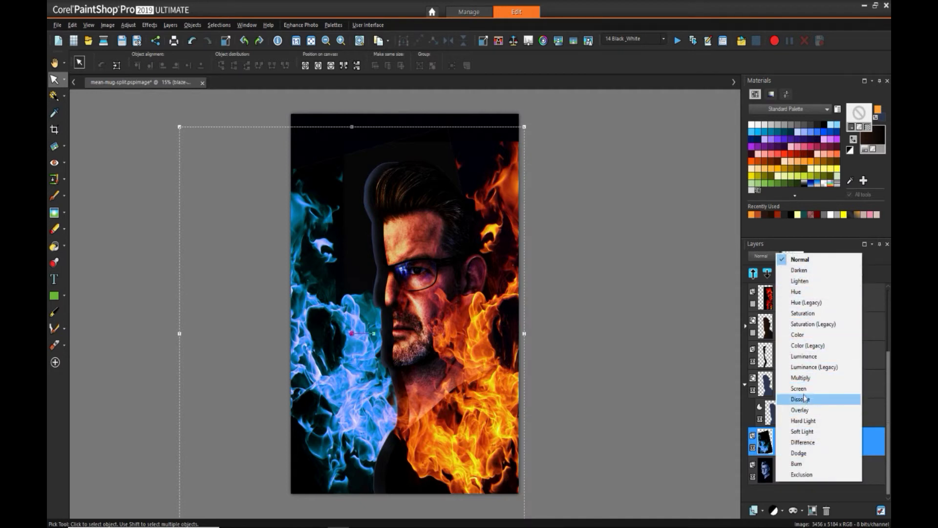
- Set the merged flames to Screen and erase blue haze from the left cheek, jaw, shirt and shoulder
left_click(799, 388)
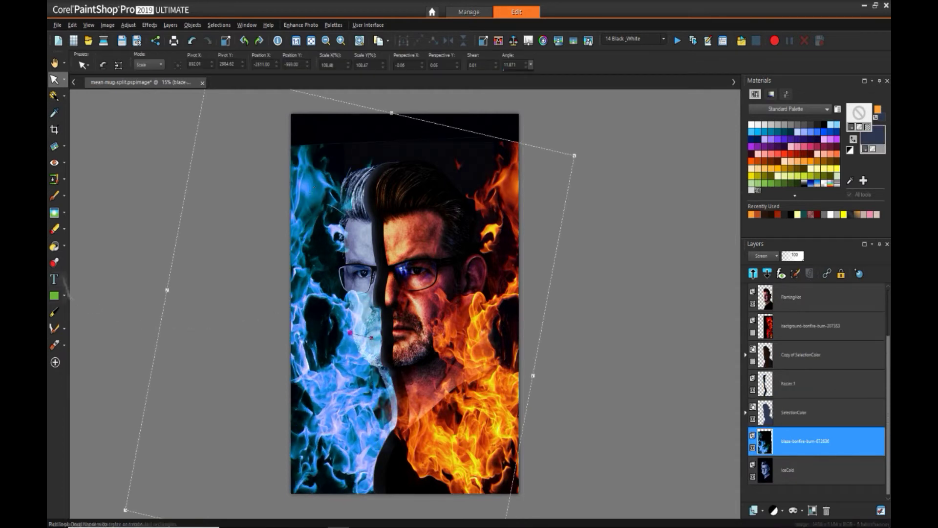
left_click(54, 228)
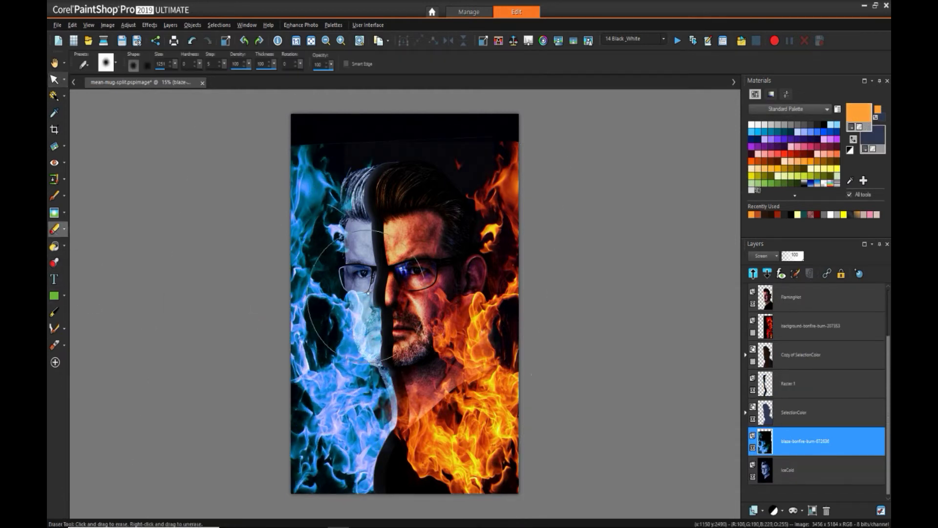
mouse_move(382, 337)
left_mouse_down()
mouse_move(337, 313)
mouse_move(408, 406)
mouse_move(405, 488)
mouse_move(362, 469)
mouse_move(391, 391)
left_mouse_up()
left_click_drag(199, 64, 244, 78)
mouse_move(397, 491)
left_mouse_down()
mouse_move(406, 480)
mouse_move(394, 488)
left_mouse_up()
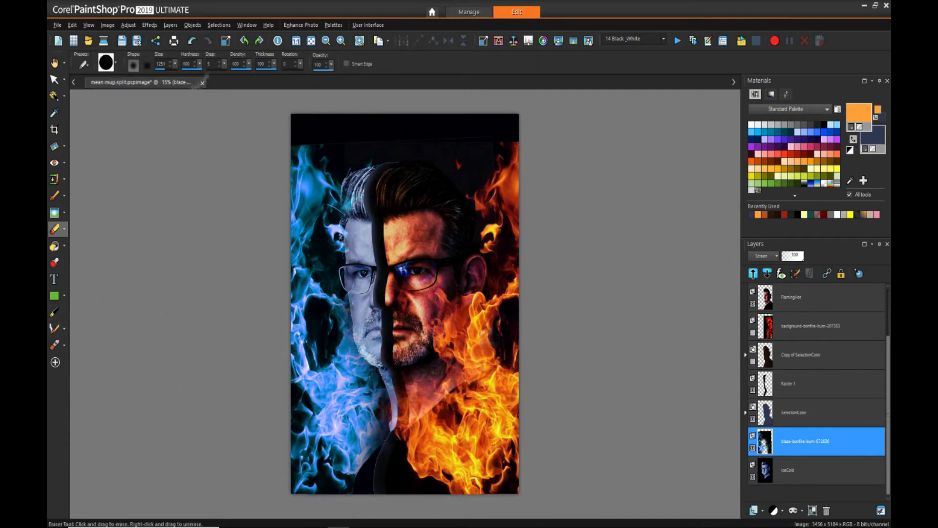
left_click_drag(200, 65, 197, 76)
left_click_drag(394, 484, 395, 475)
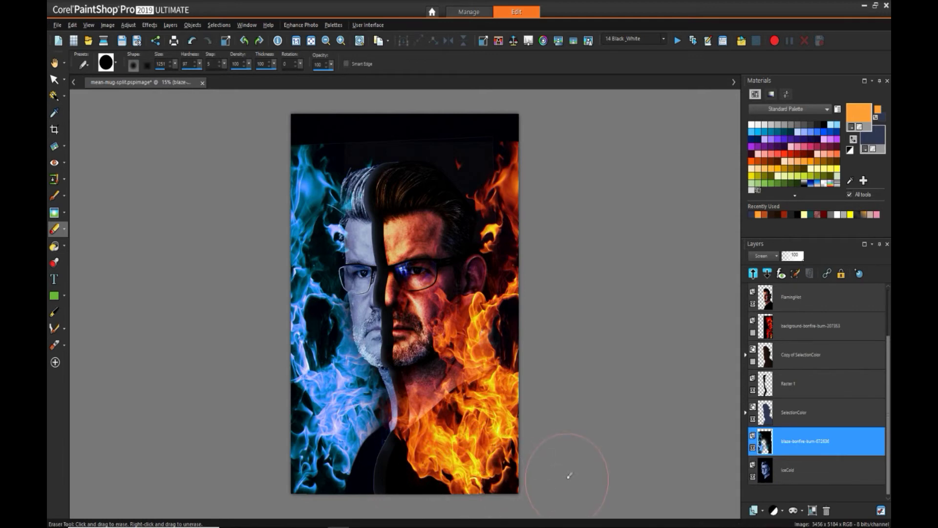
- Erase faint haze along the image top with a 100-hardness eraser, then reset it to soft
scroll(644, 310, "down", 1)
scroll(644, 310, "up", 1)
left_click(752, 447)
left_click(753, 447)
left_click_drag(199, 65, 201, 77)
left_click_drag(384, 142, 499, 155)
left_click_drag(199, 65, 149, 73)
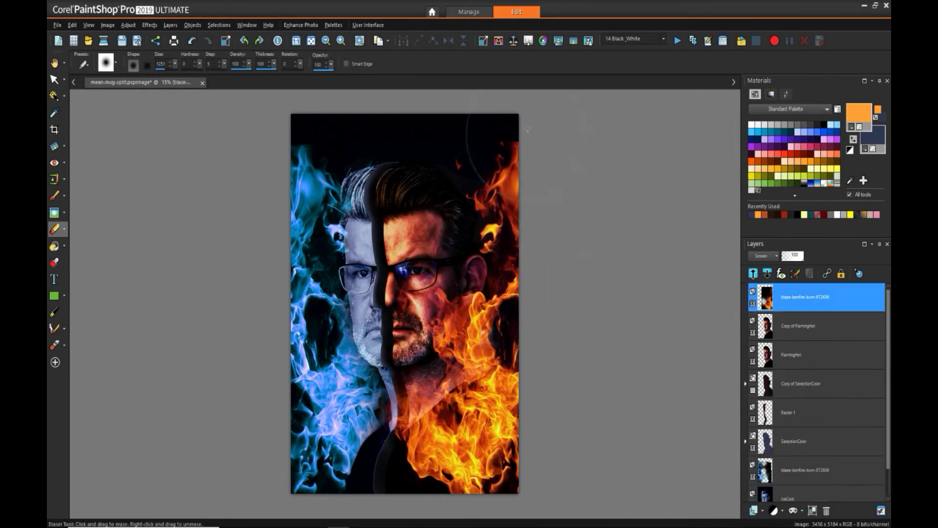
scroll(599, 314, "down", 1)
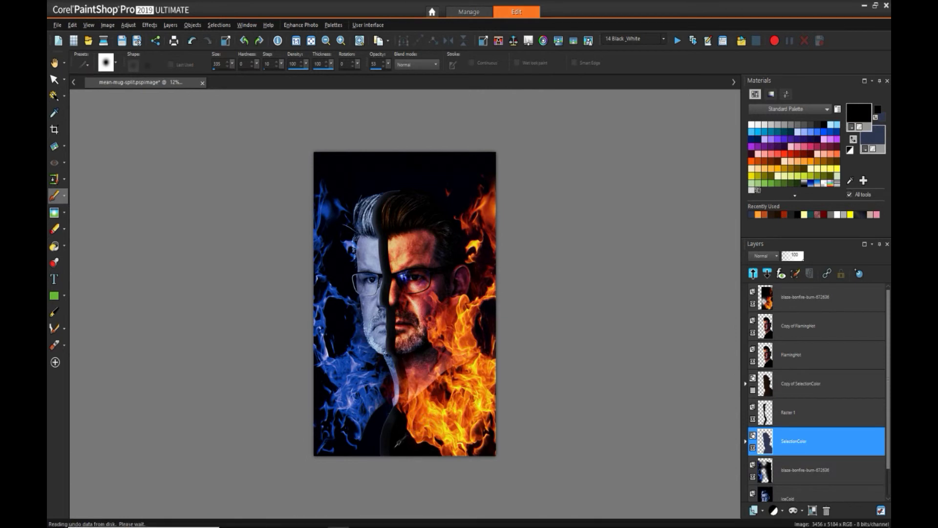
- Enlarge the top blaze flame layer to about 117.67% over the portrait's right half
left_click(812, 413)
left_click_drag(390, 416, 388, 442)
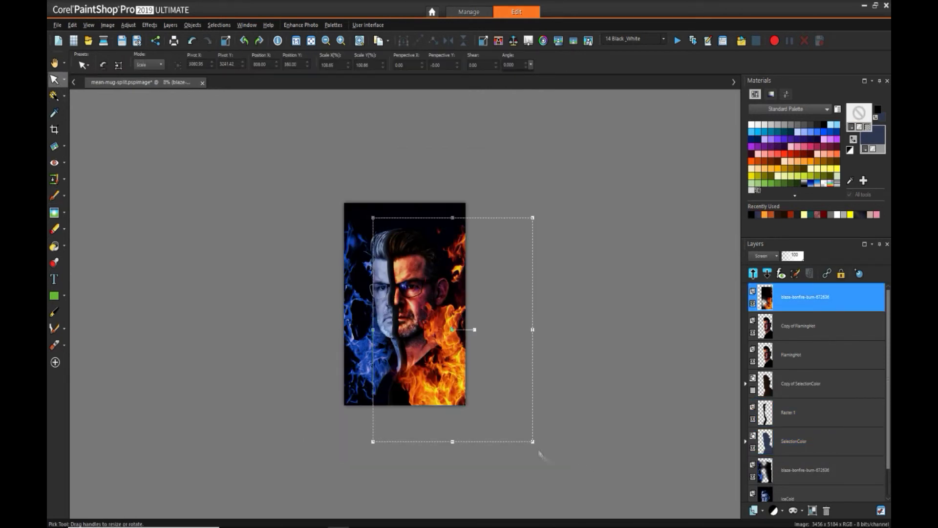
left_click_drag(532, 441, 452, 338)
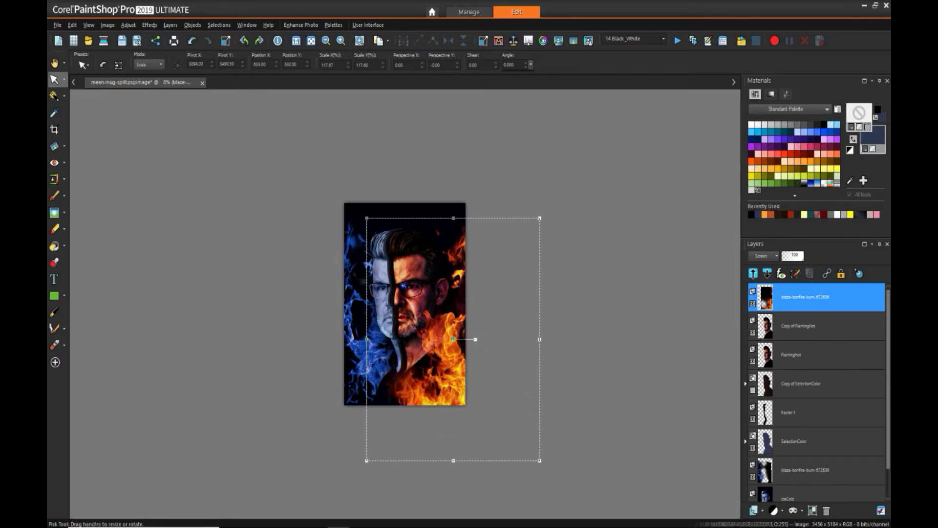
key("a")
- Paint over the bottom flames with a large Darken-mode brush, then undo the strokes
left_click(55, 196)
left_click(436, 64)
left_click(405, 80)
left_click_drag(232, 64, 237, 71)
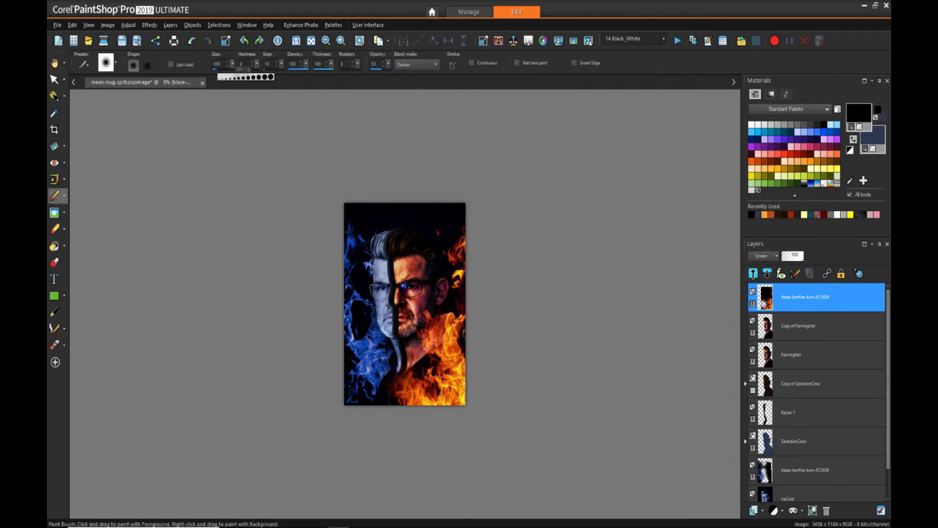
mouse_move(392, 401)
left_mouse_down()
mouse_move(463, 401)
mouse_move(398, 383)
left_mouse_up()
left_click_drag(237, 70, 256, 70)
left_click_drag(461, 388, 420, 391)
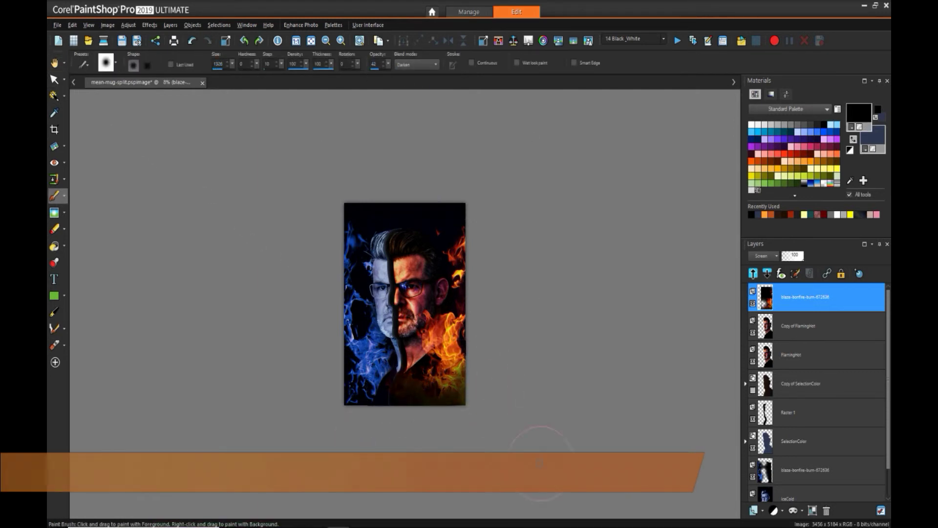
key("ctrl+z")
key("ctrl+z")
- Add a new empty raster layer on top of the stack
left_click(762, 512)
left_click(788, 415)
left_click(761, 511)
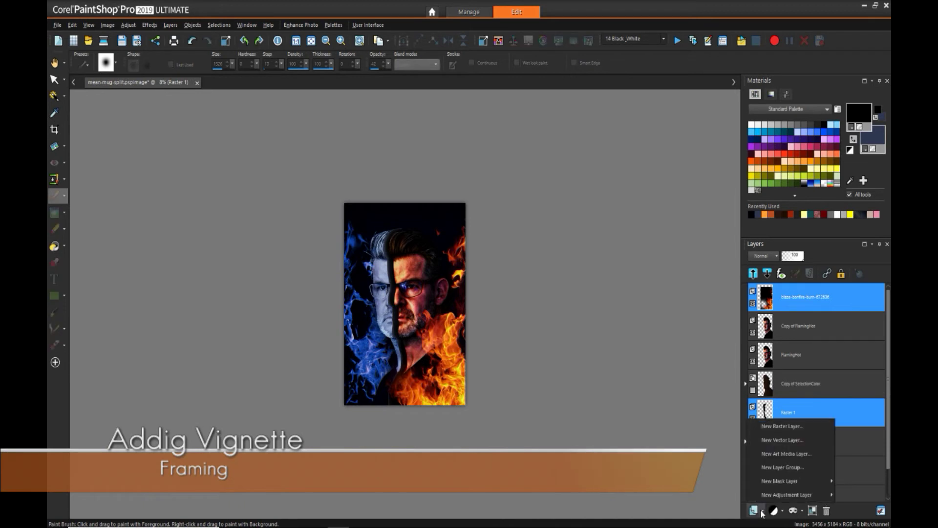
left_click(786, 426)
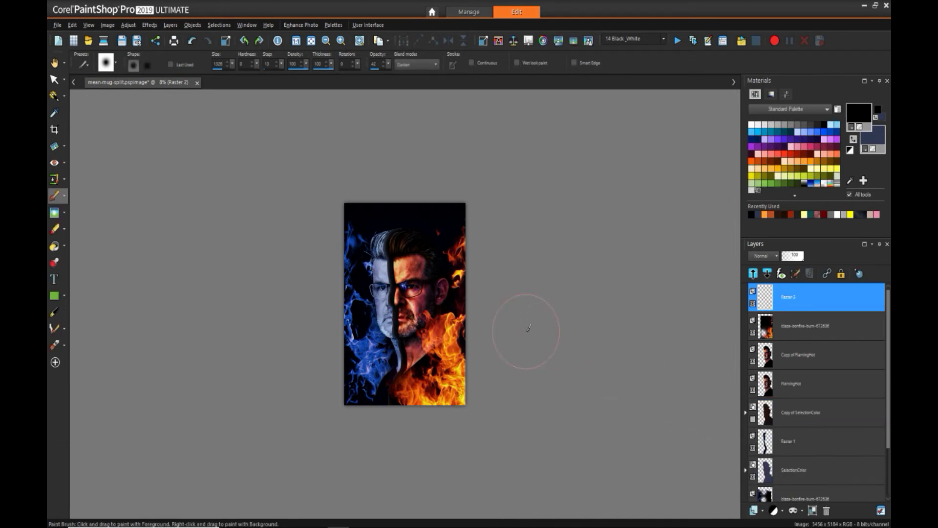
- Flood fill the new layer with the radial Vignette-bp gradient
key("f")
right_click(863, 114)
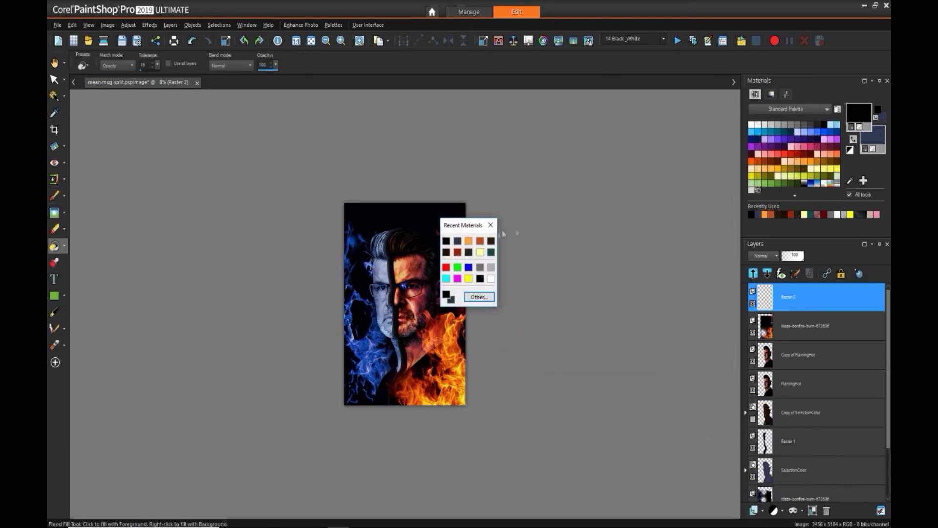
left_click(482, 297)
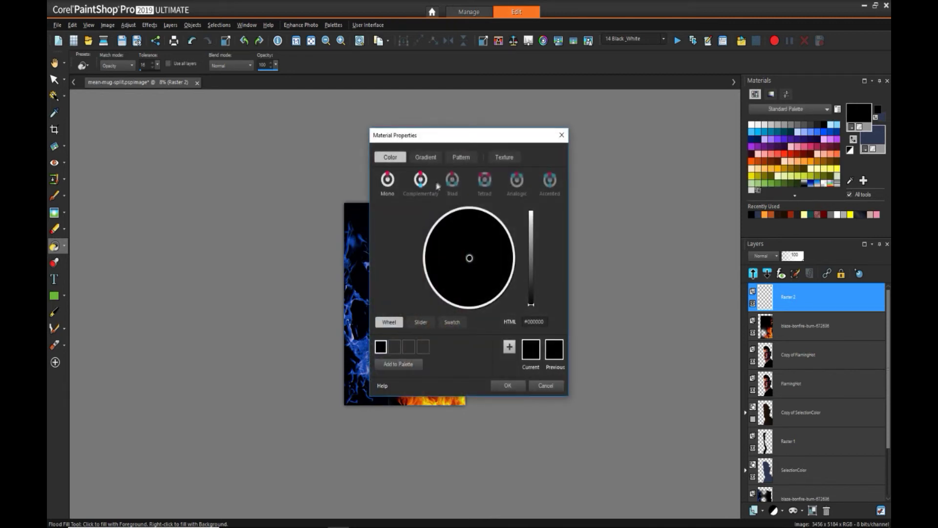
left_click(426, 157)
scroll(496, 244, "down", 5)
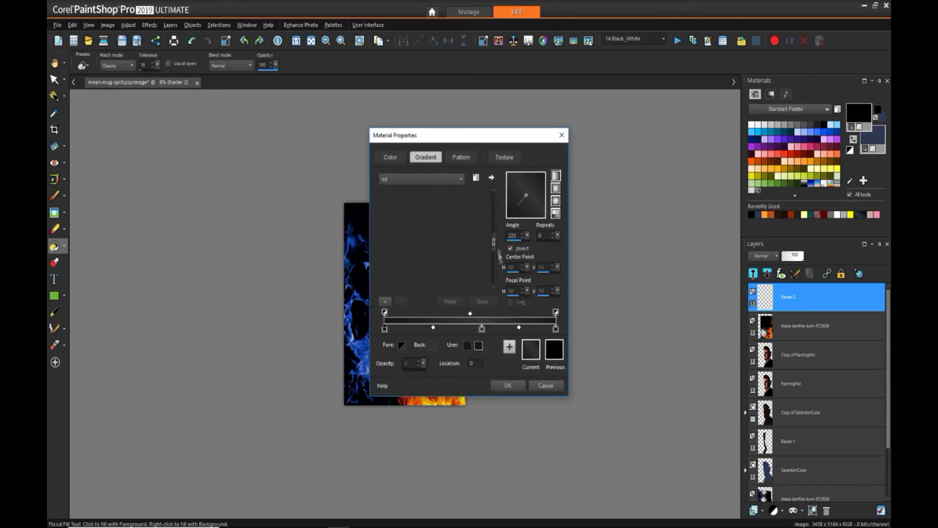
left_click(397, 259)
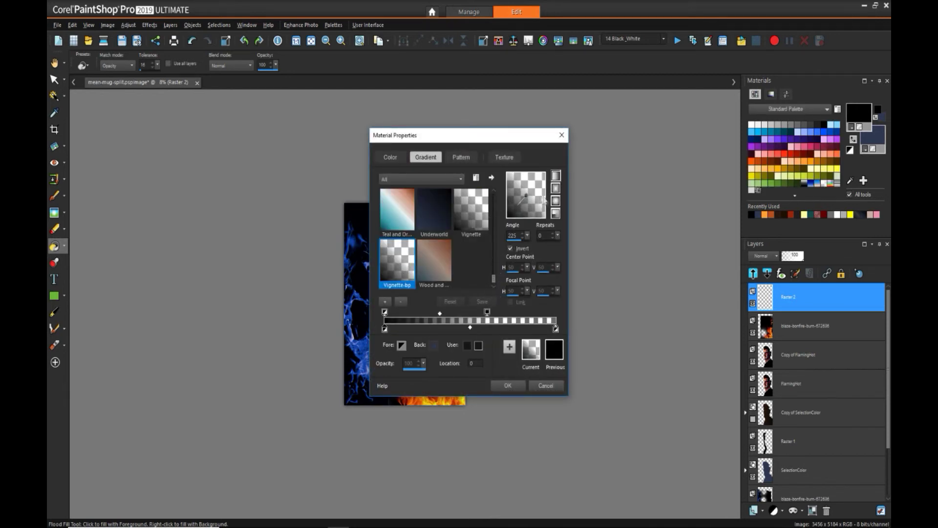
left_click(557, 201)
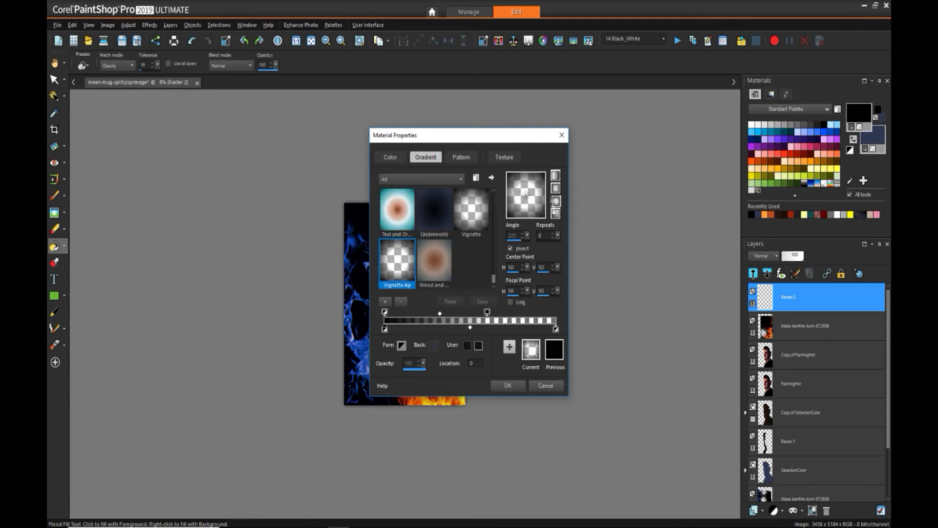
left_click(512, 385)
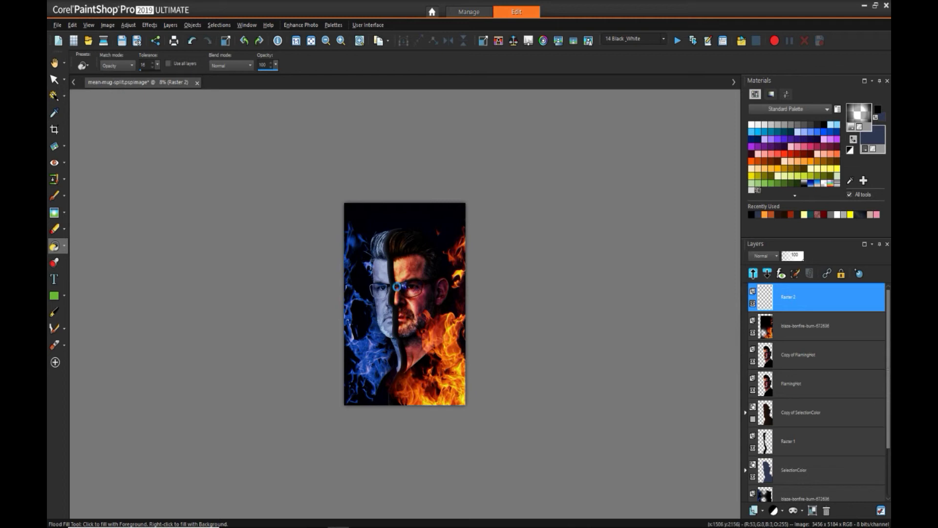
left_click(398, 291)
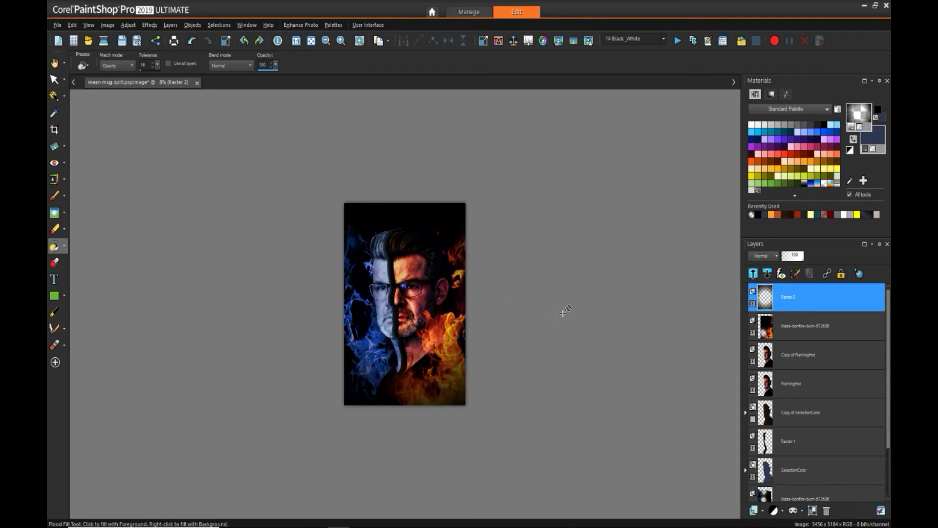
- Set the vignette layer's blend mode to Darken after trying Overlay
left_click(776, 256)
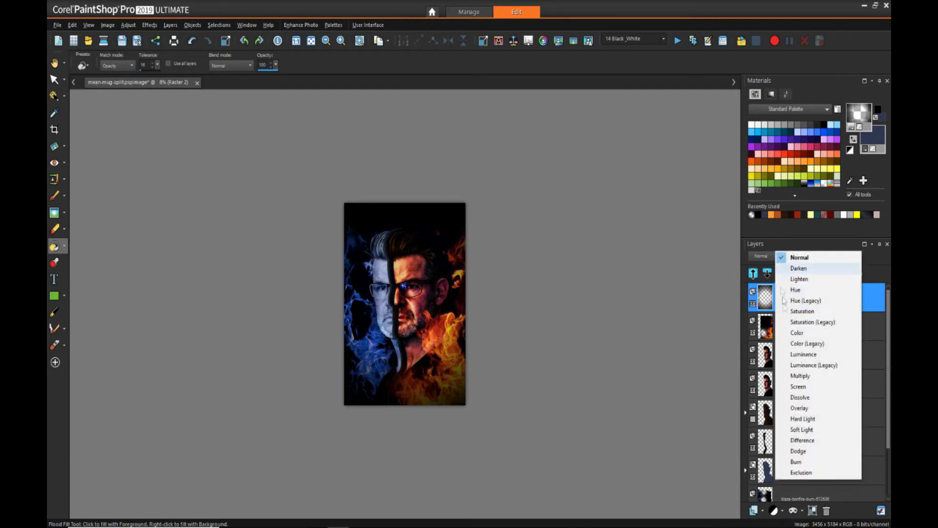
left_click(800, 407)
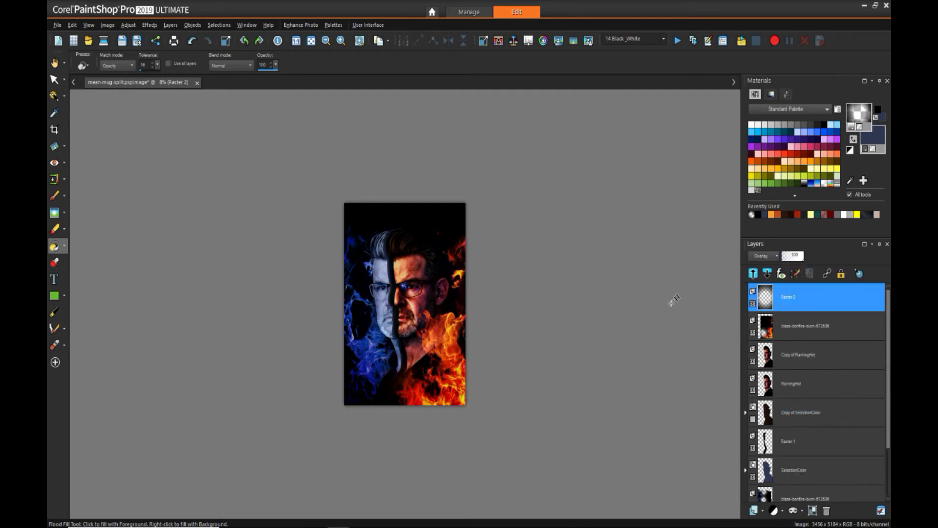
left_click(775, 256)
left_click(816, 148)
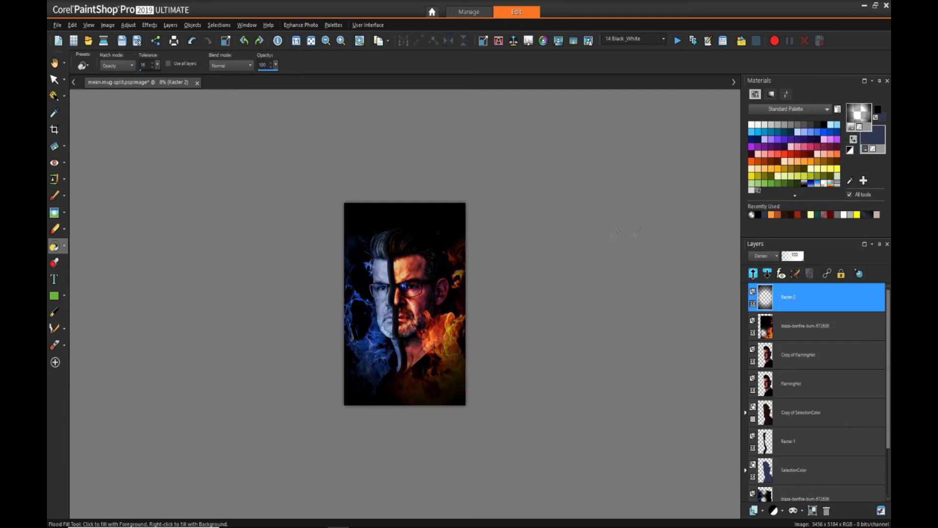
- Delete the vignette from the upper-right area and lower the layer opacity to about 79%
left_click(64, 96)
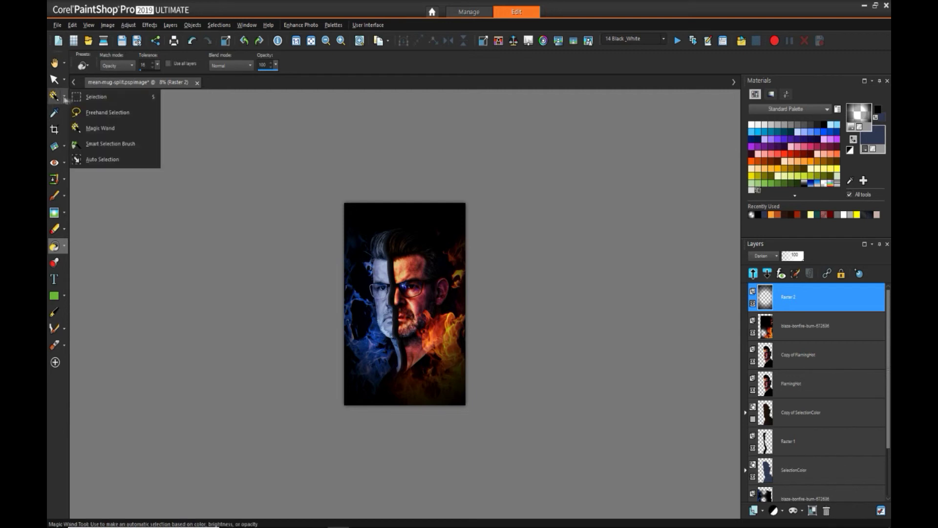
left_click(96, 96)
left_click_drag(287, 174, 495, 286)
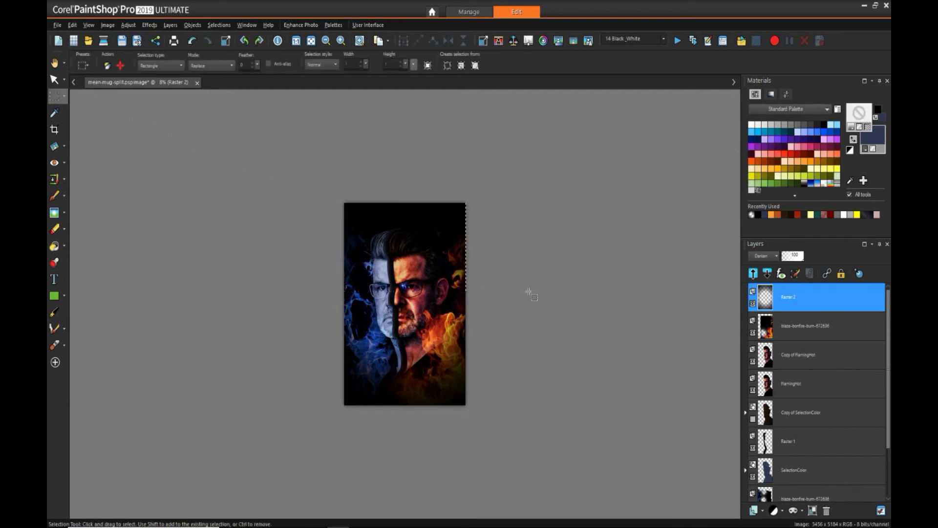
key("Delete")
right_click(271, 266)
left_click(385, 241)
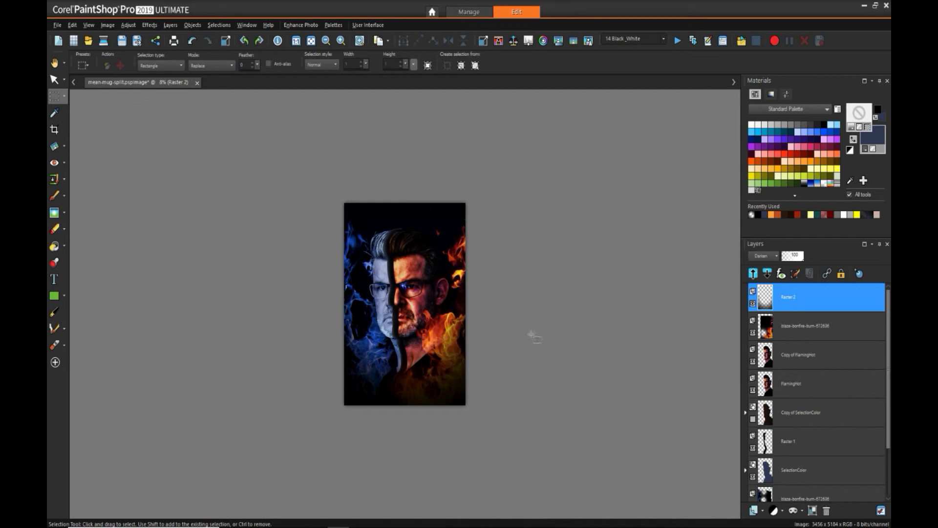
left_click(800, 256)
key("a")
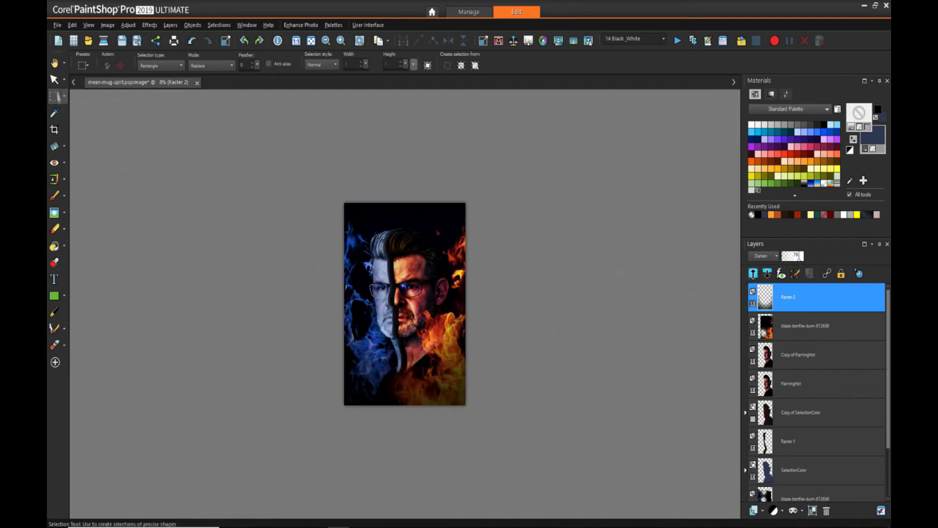
scroll(324, 316, "up", 1)
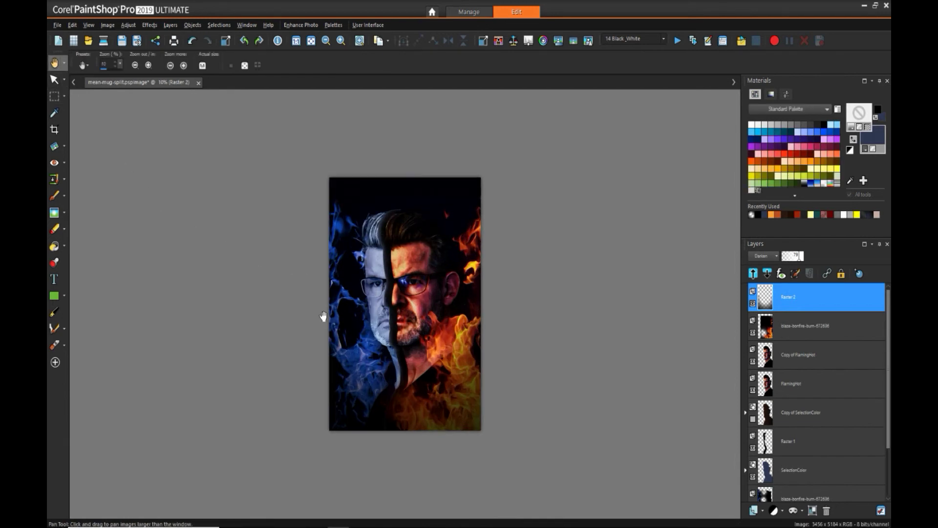
scroll(324, 317, "up", 1)
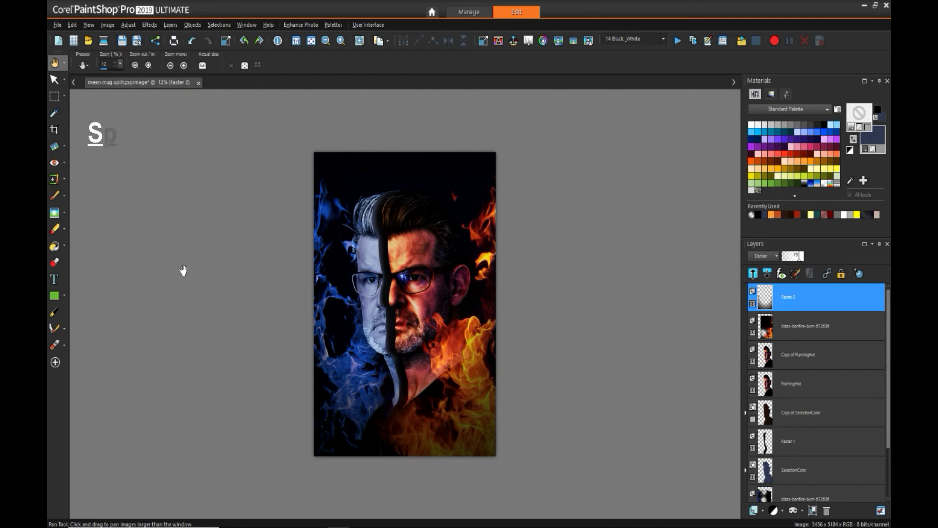
scroll(183, 270, "up", 1)
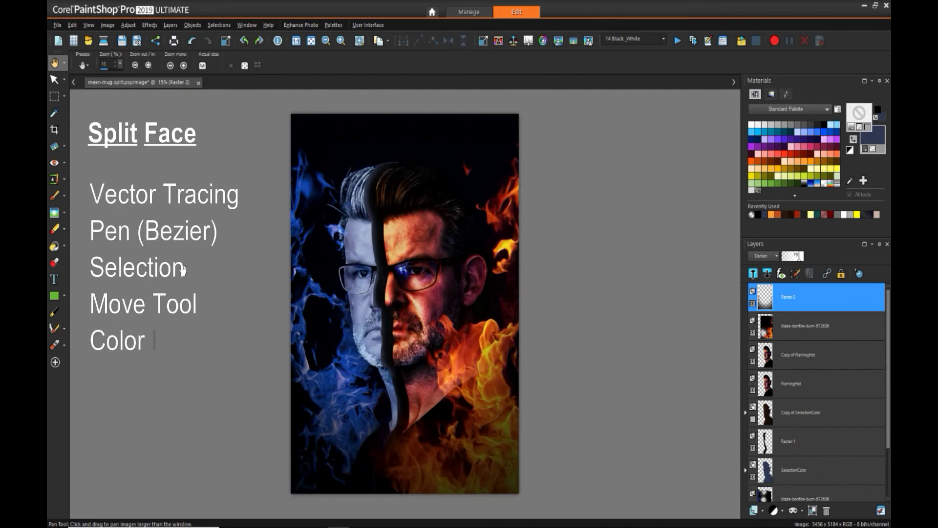